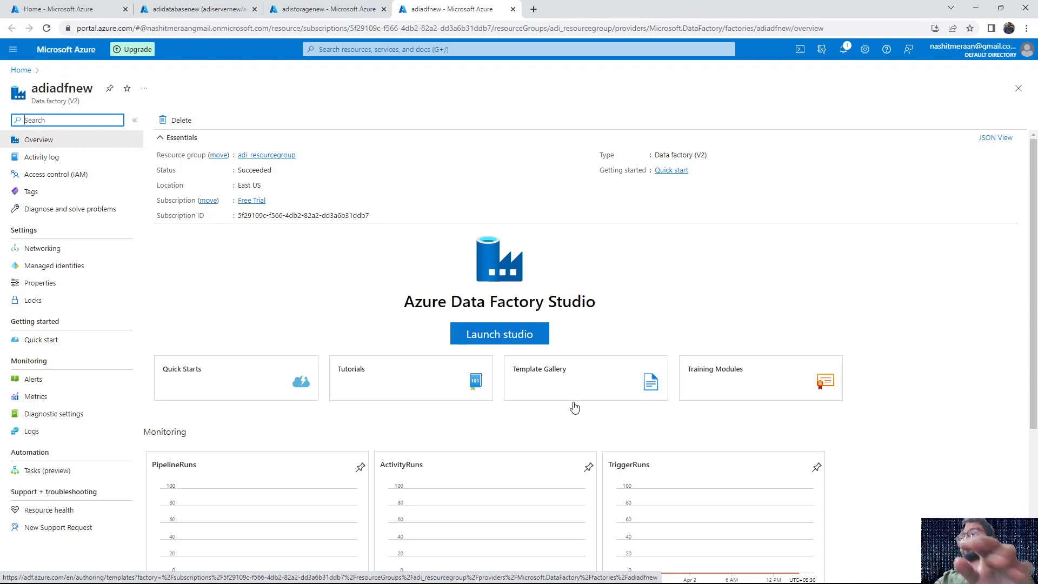
Launch Azure Data Factory Studio for the adiadfnew data factory
click(216, 7)
click(405, 5)
click(319, 9)
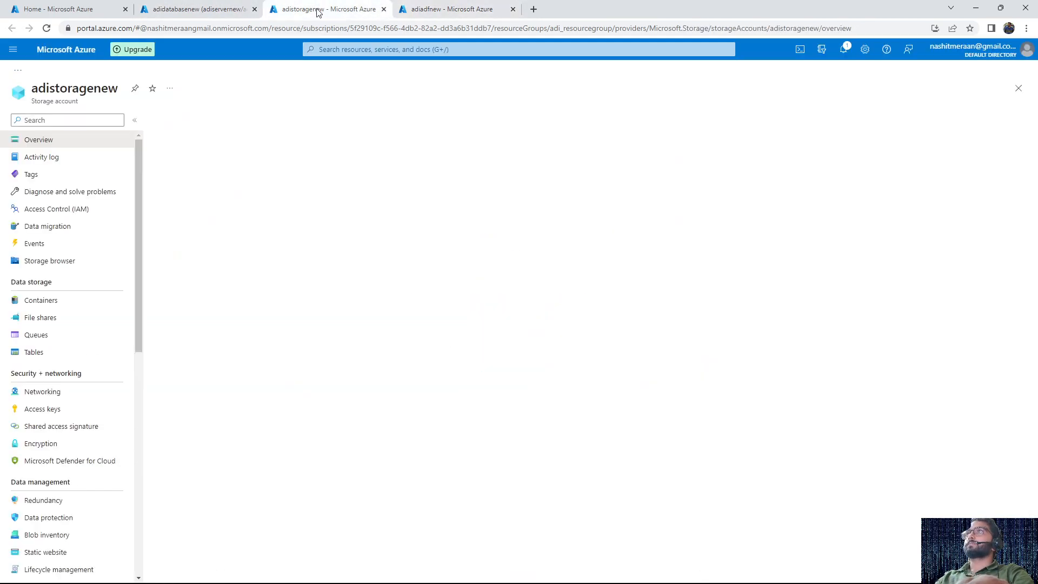
click(216, 9)
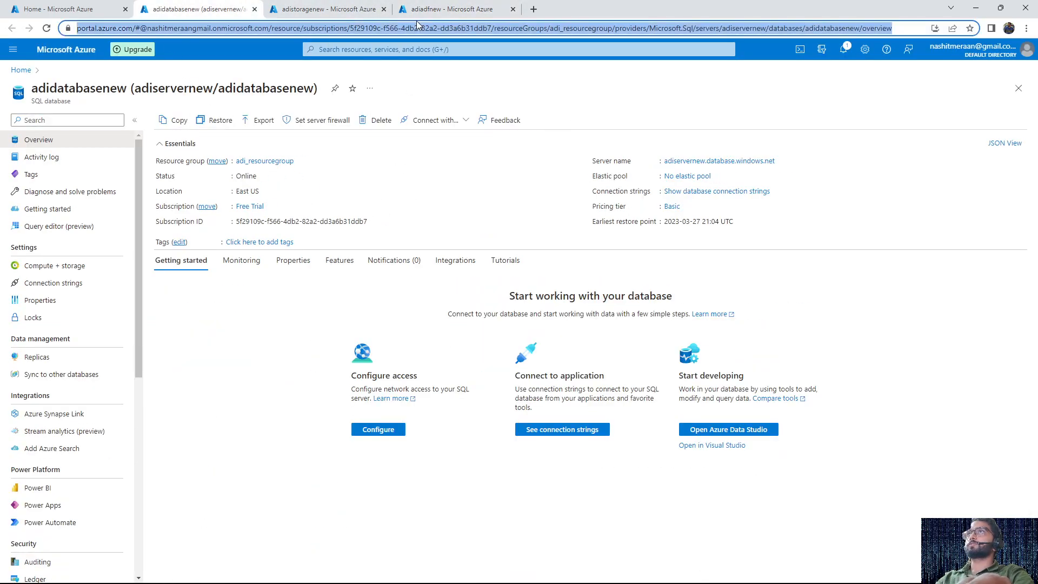
click(449, 8)
click(529, 338)
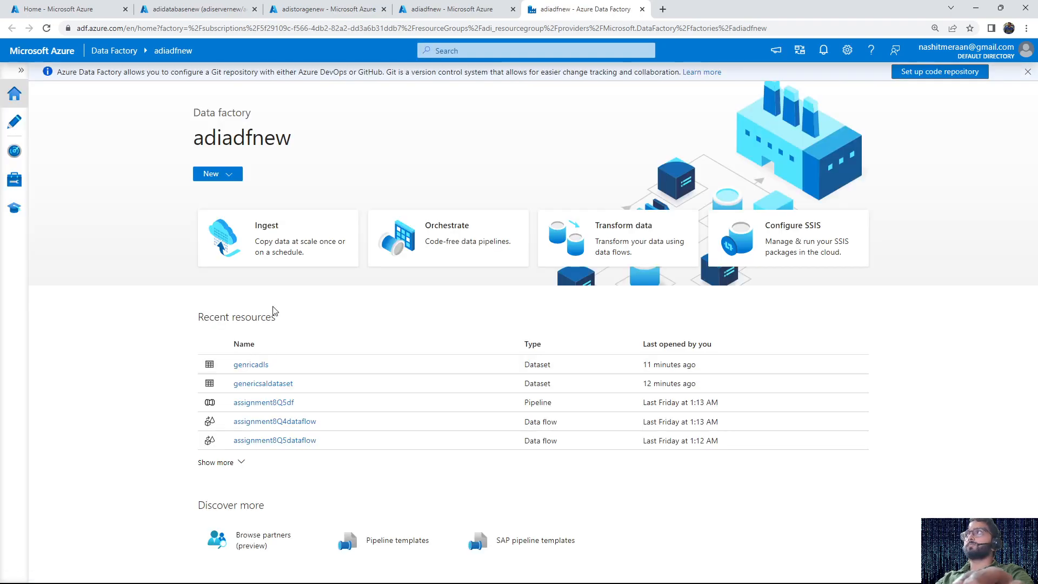
Create a new pipeline in the data factory's authoring workspace
click(15, 121)
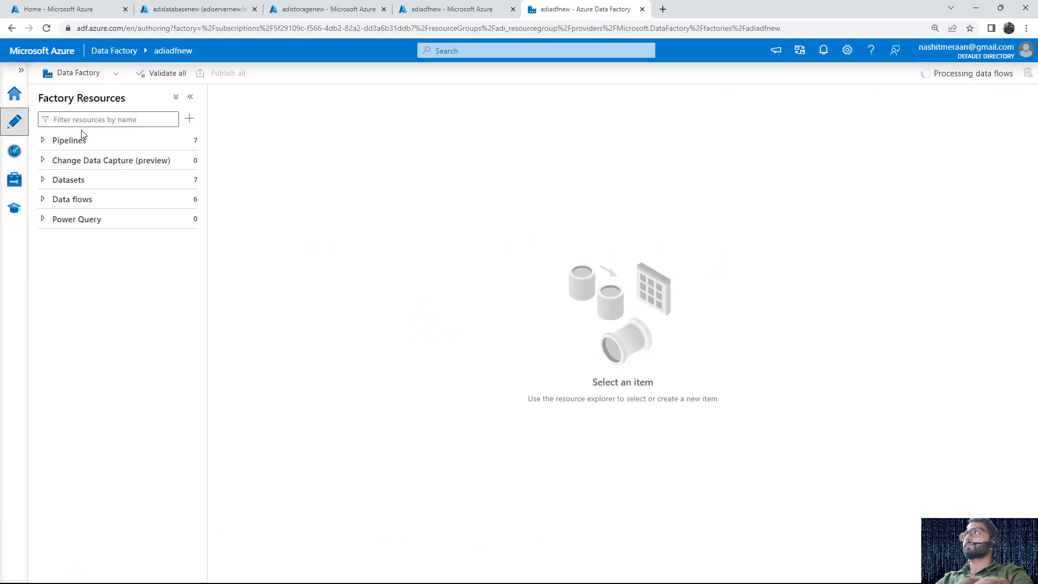
click(186, 140)
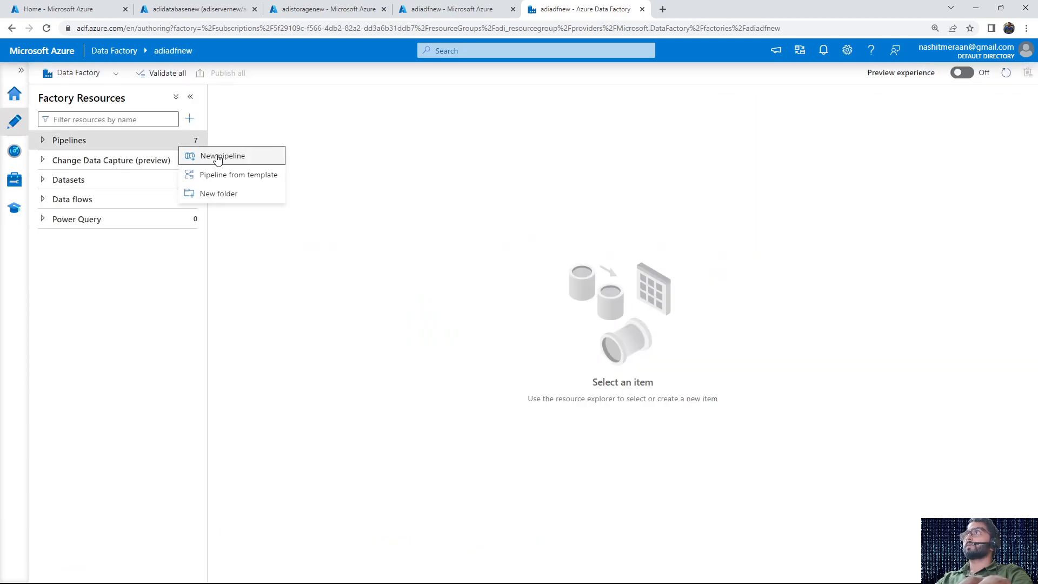
click(250, 160)
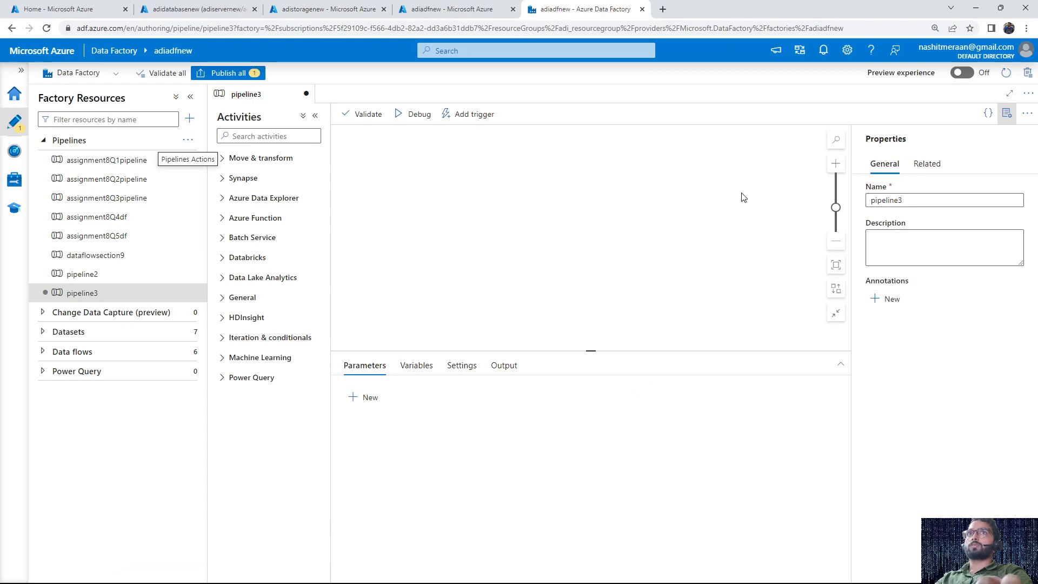
Find the Copy data activity and place it on the pipeline3 canvas
click(273, 135)
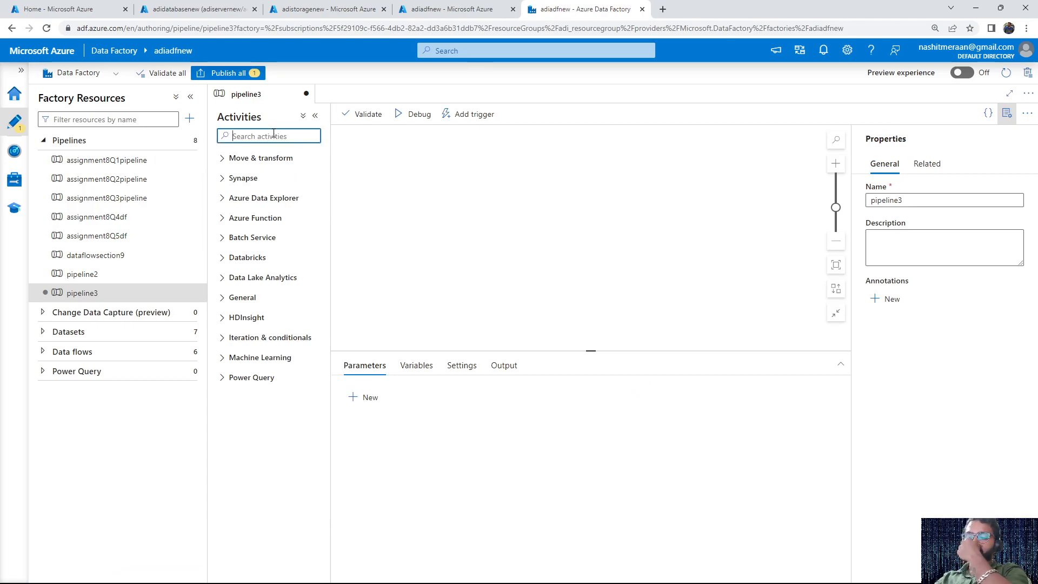
text(copy)
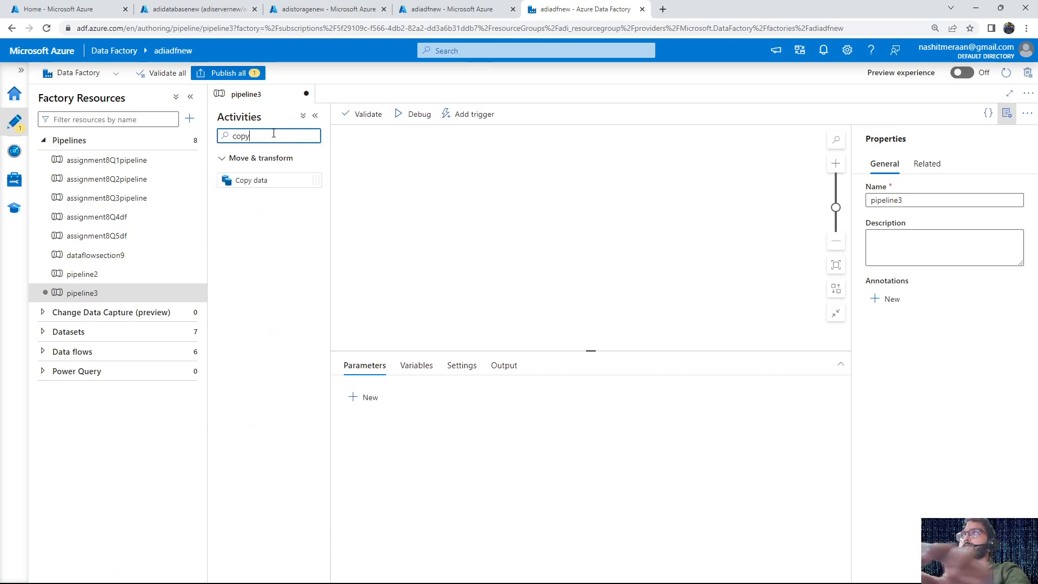
drag(246, 180, 460, 243)
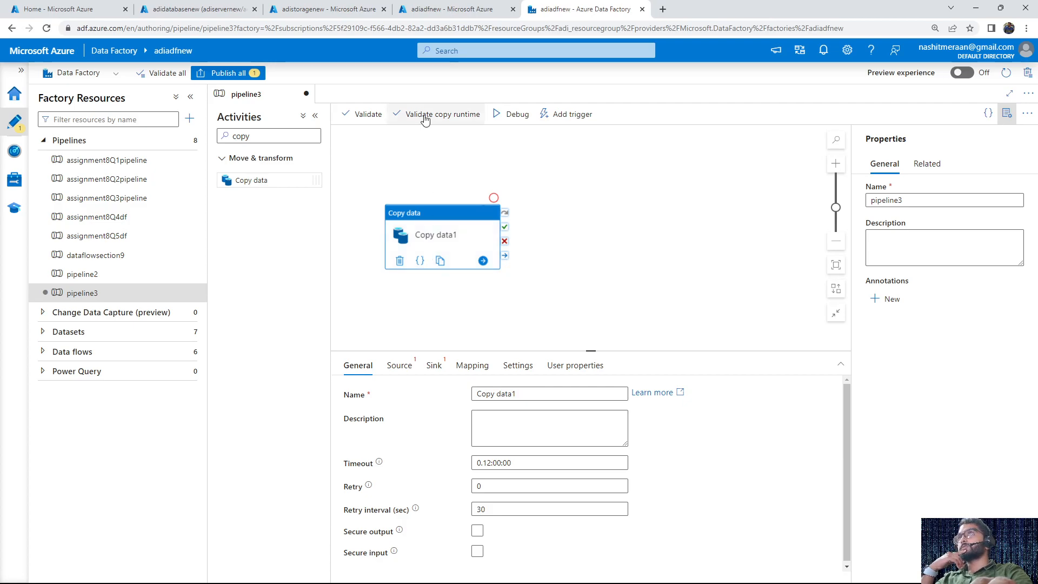
Sign in to the query editor of adidatabasenew with the SQL server account password and expand its list of tables
click(435, 8)
click(350, 6)
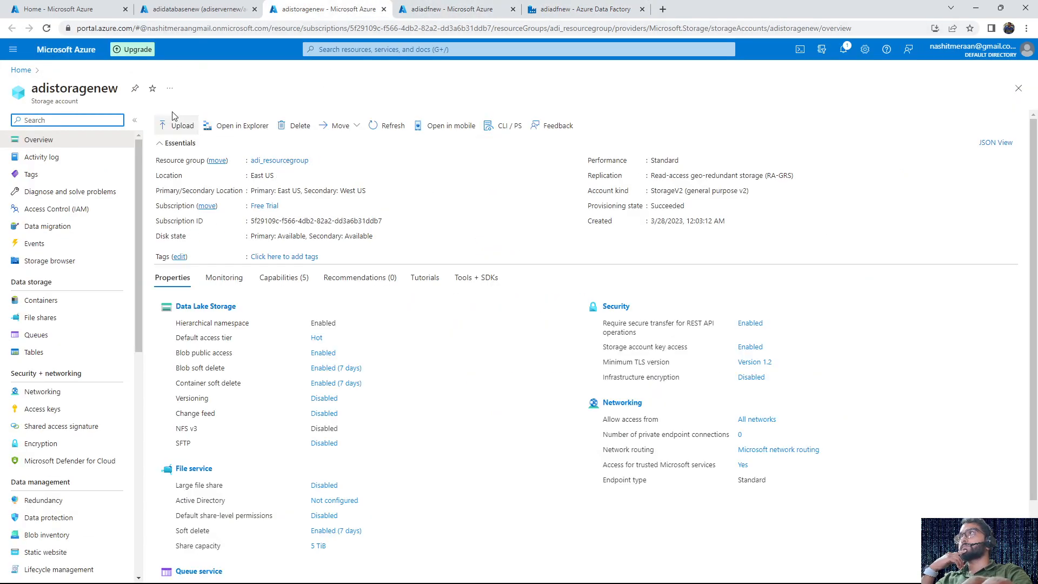
click(196, 9)
click(67, 227)
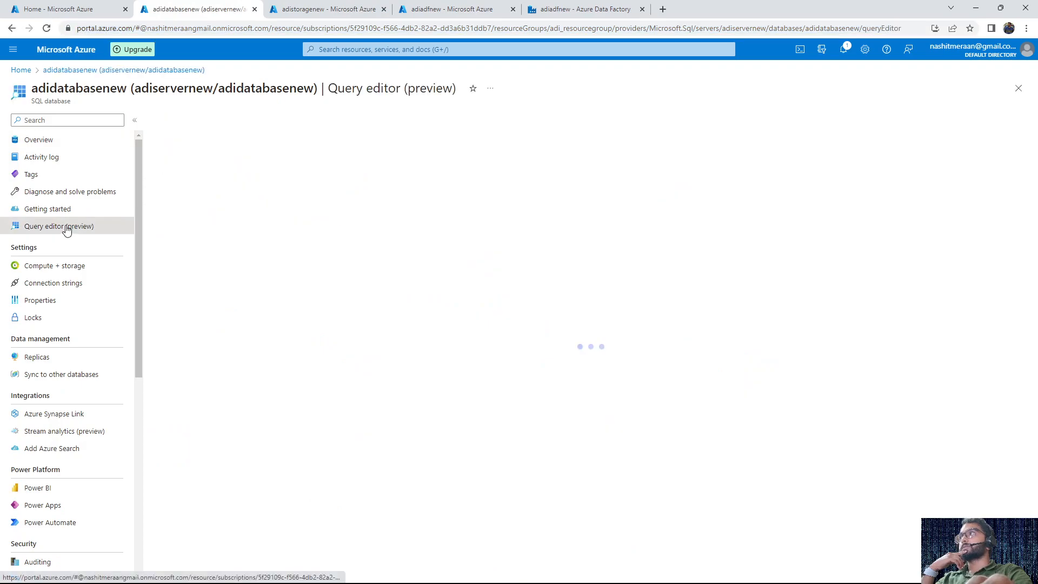
click(481, 372)
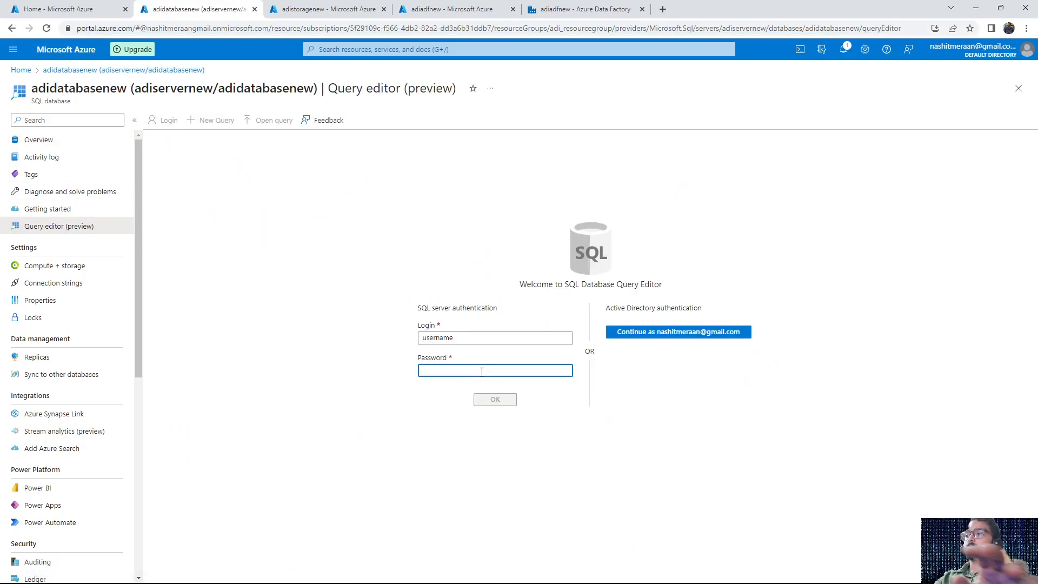
text(•••••)
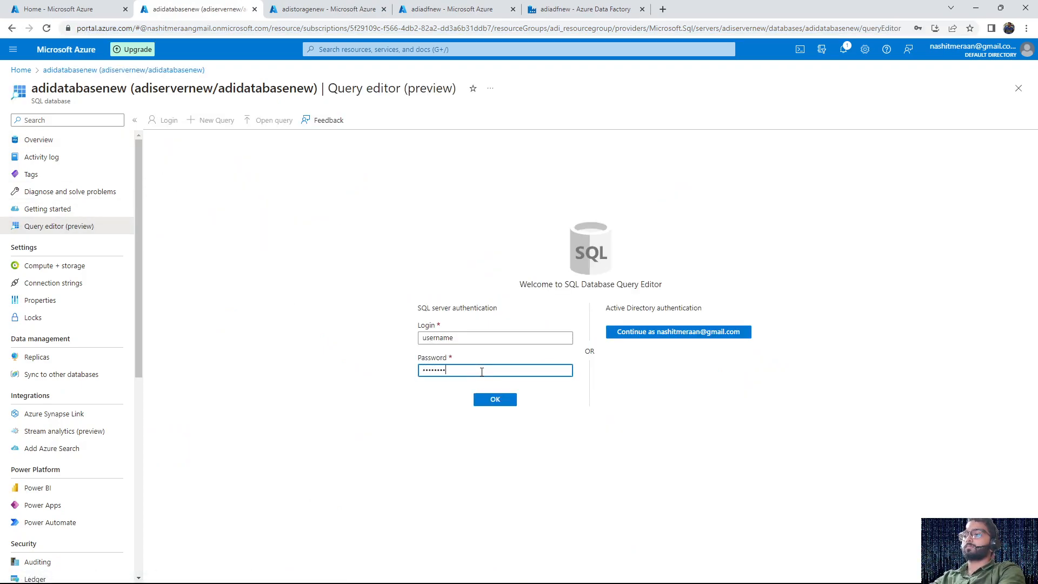
text(•)
key(Return)
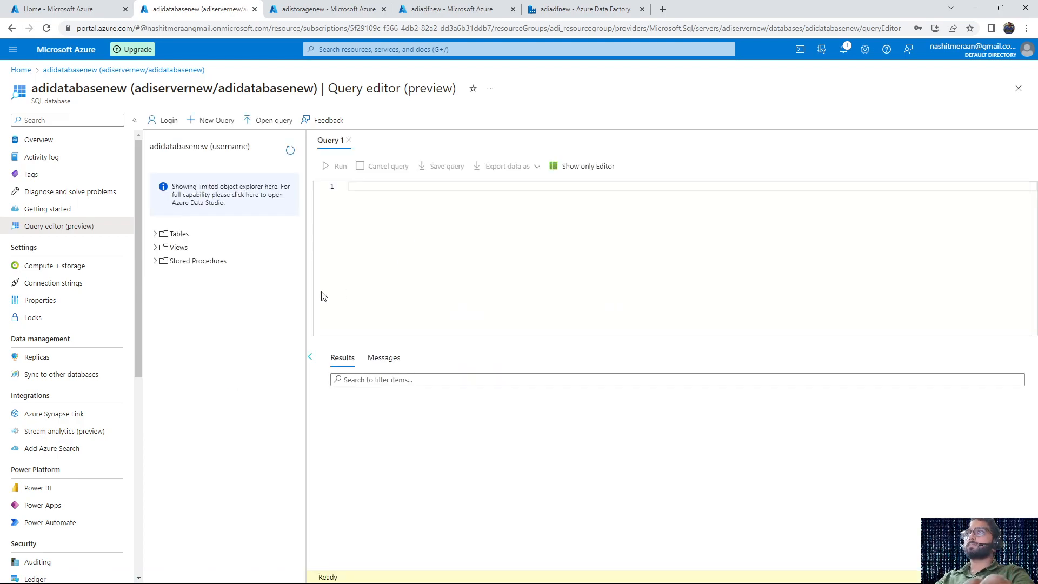
click(161, 234)
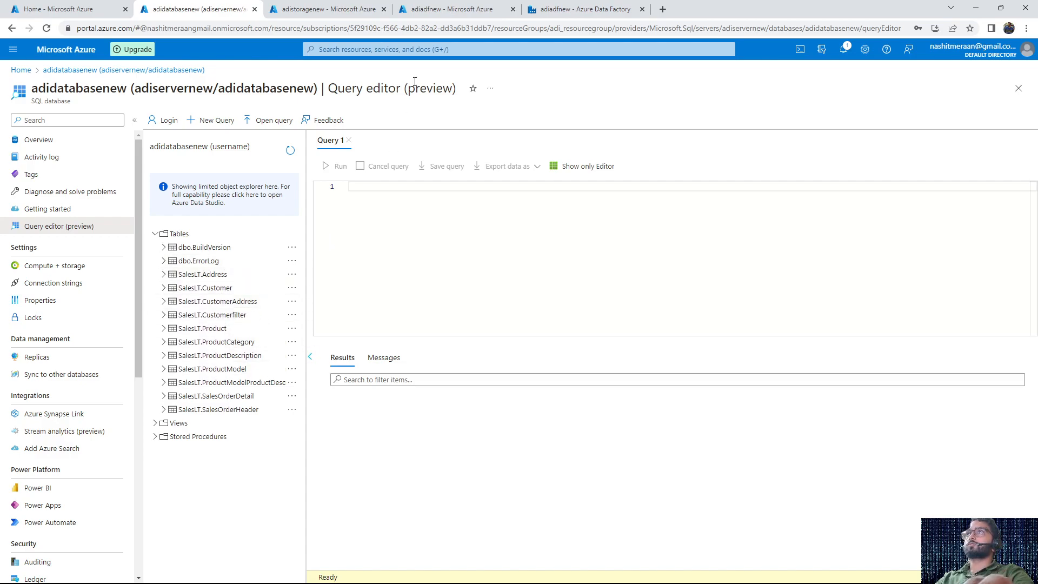
Switch back to pipeline3 in Data Factory Studio and delete the Copy data activity
click(571, 6)
click(462, 5)
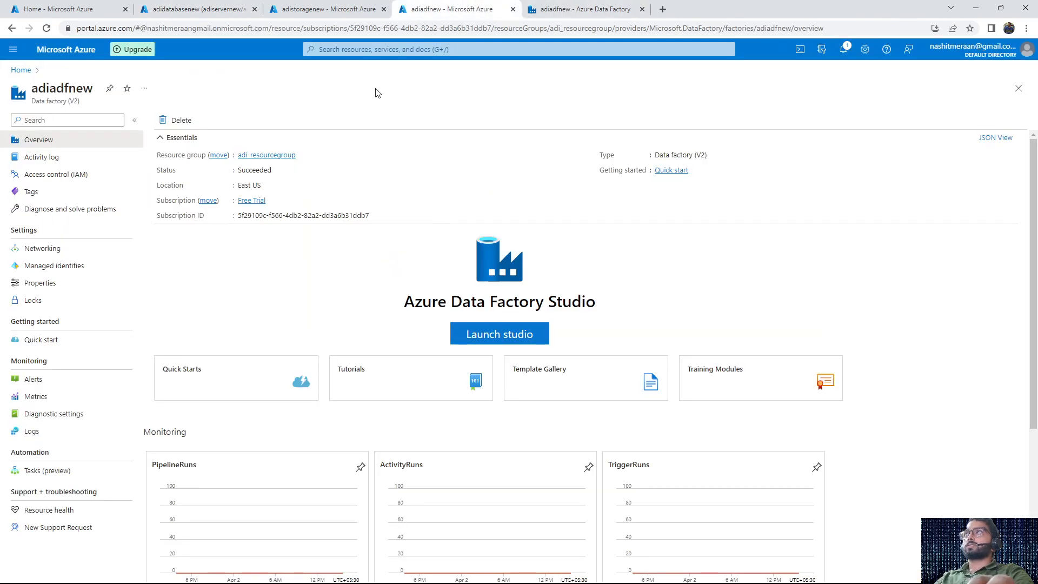
click(333, 16)
click(238, 5)
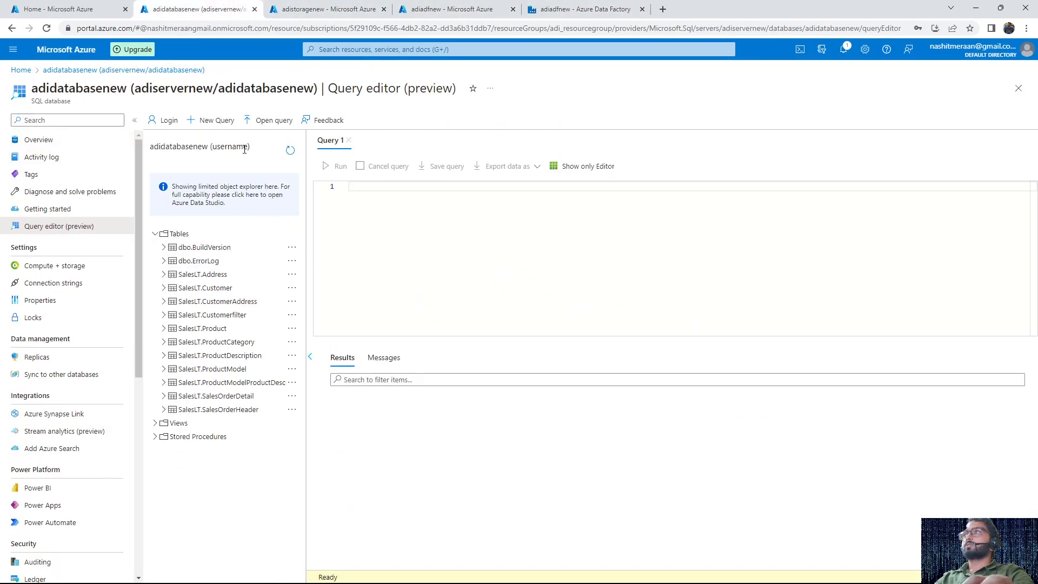
click(324, 9)
click(578, 9)
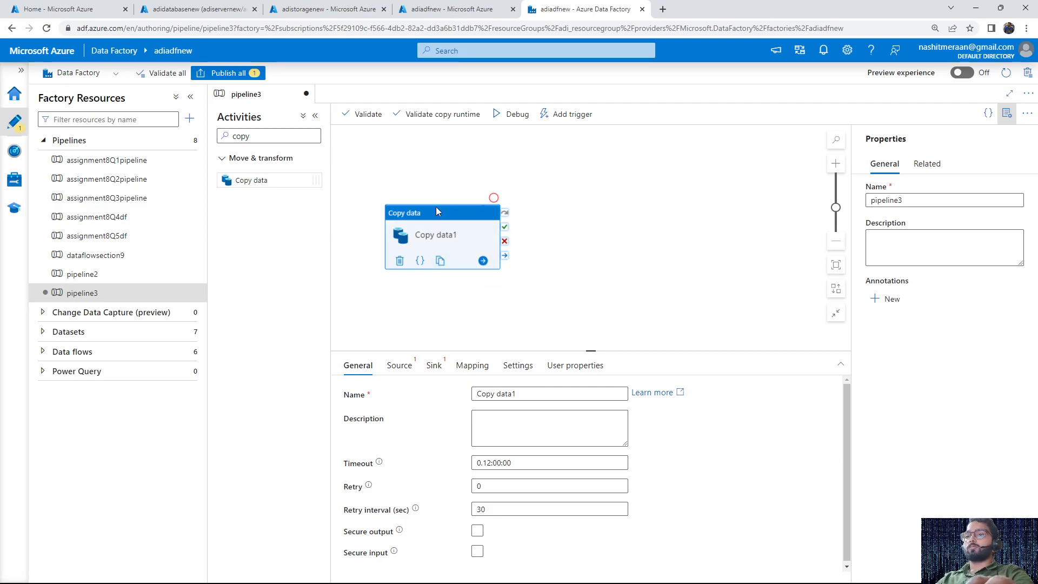
key(Delete)
Find the ForEach activity and place it on the pipeline3 canvas
click(254, 136)
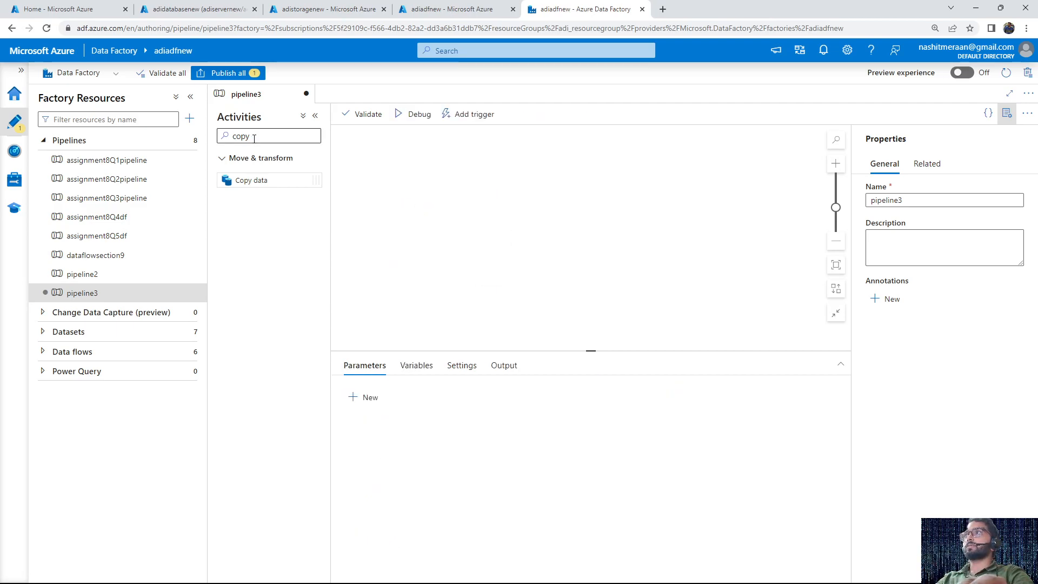
key(BackSpace)
key(BackSpace)
key(BackSpace)
key(BackSpace)
text(FOR)
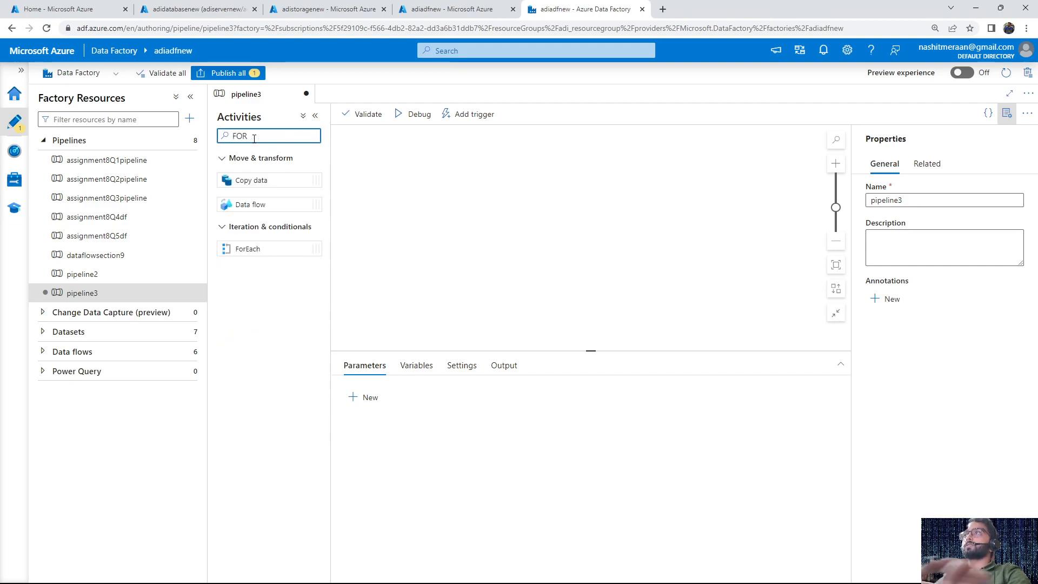
drag(259, 249, 435, 238)
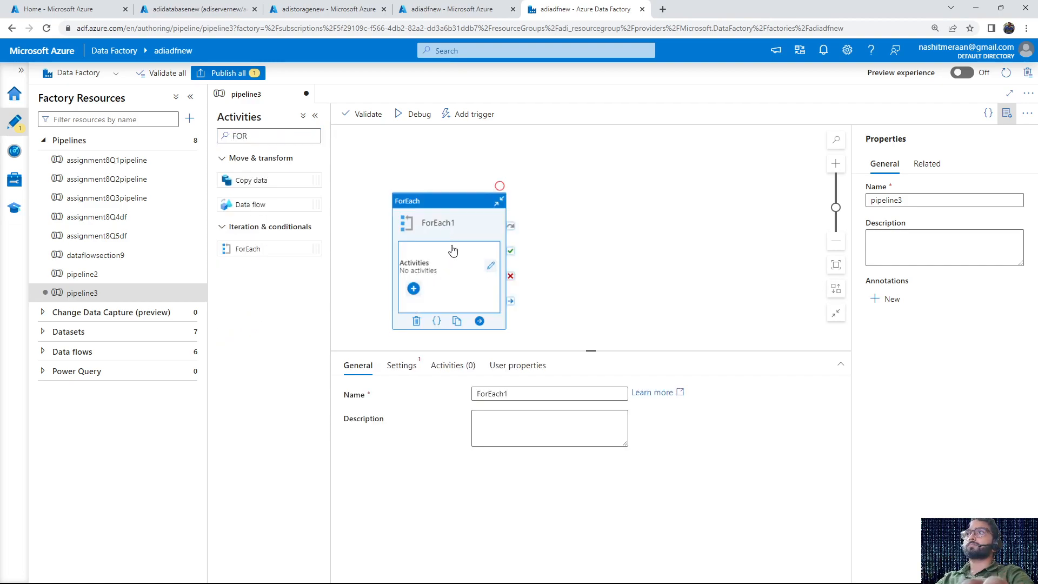
Rename the ForEach activity to FOREACHACTIVITY
click(519, 395)
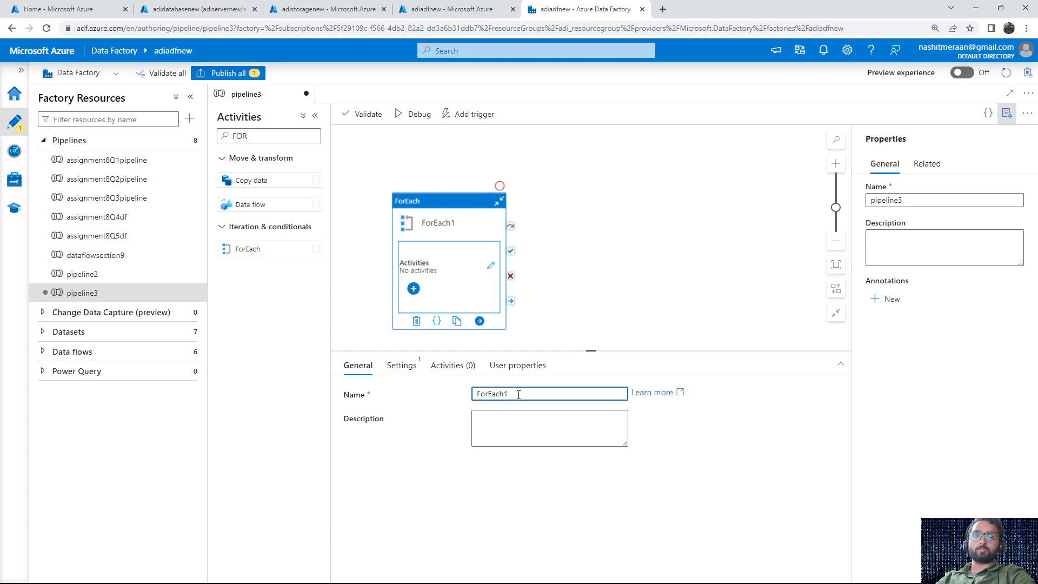
key(ctrl+a)
key(BackSpace)
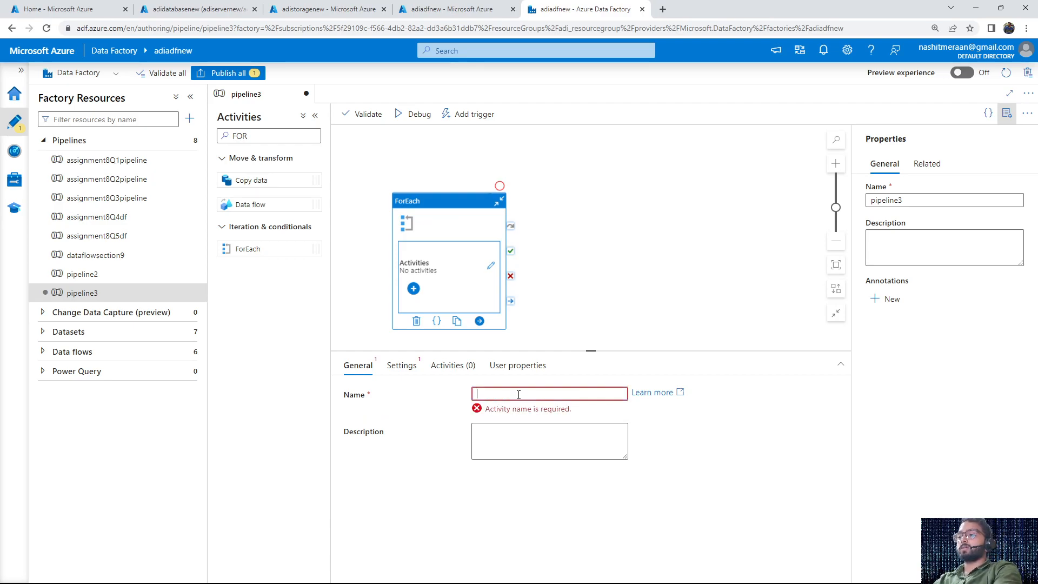
text(FOR)
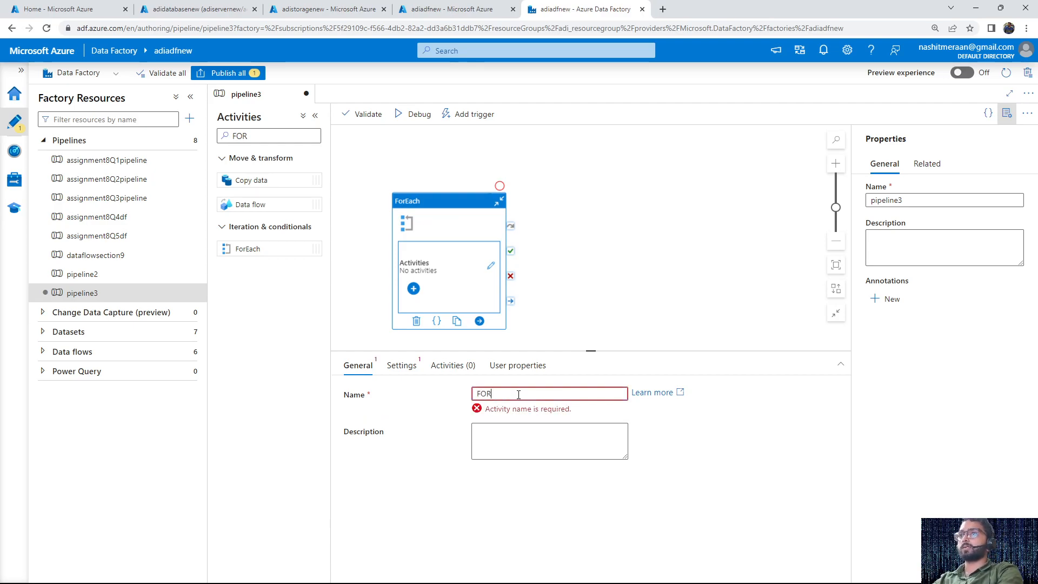
text(EACHACTITY)
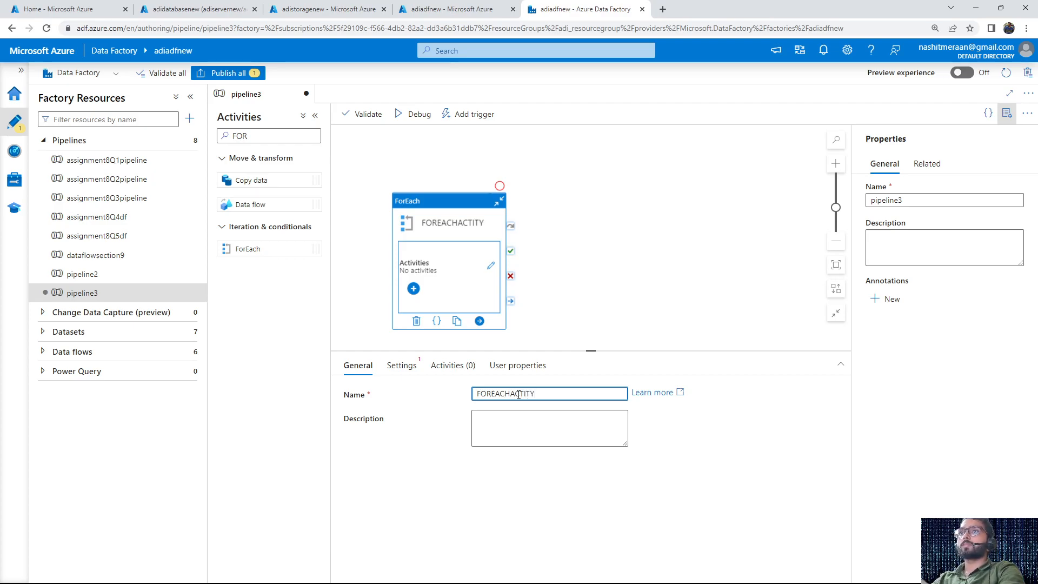
key(BackSpace)
key(BackSpace)
text(VITY)
click(469, 247)
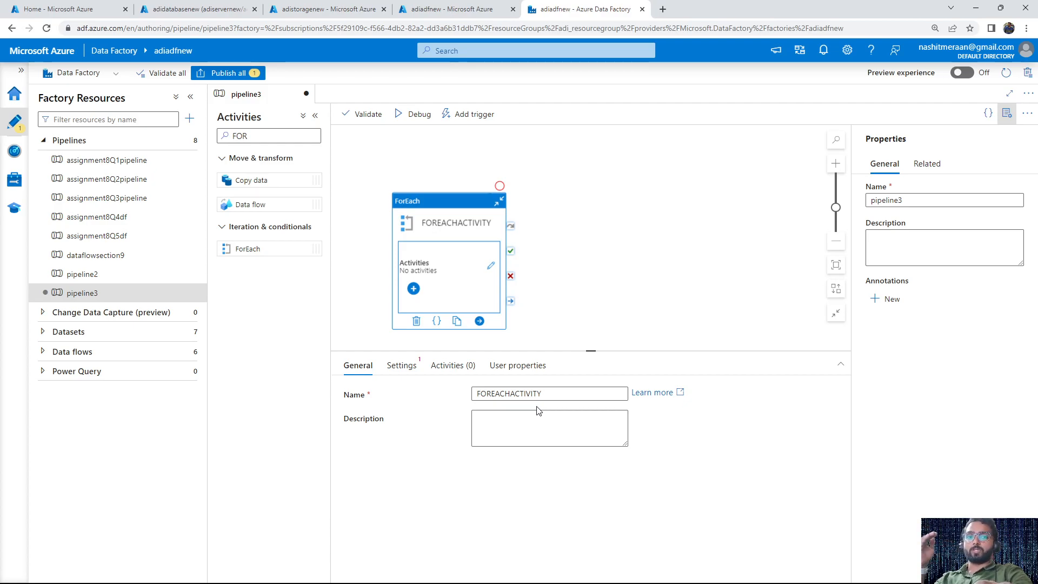
click(403, 365)
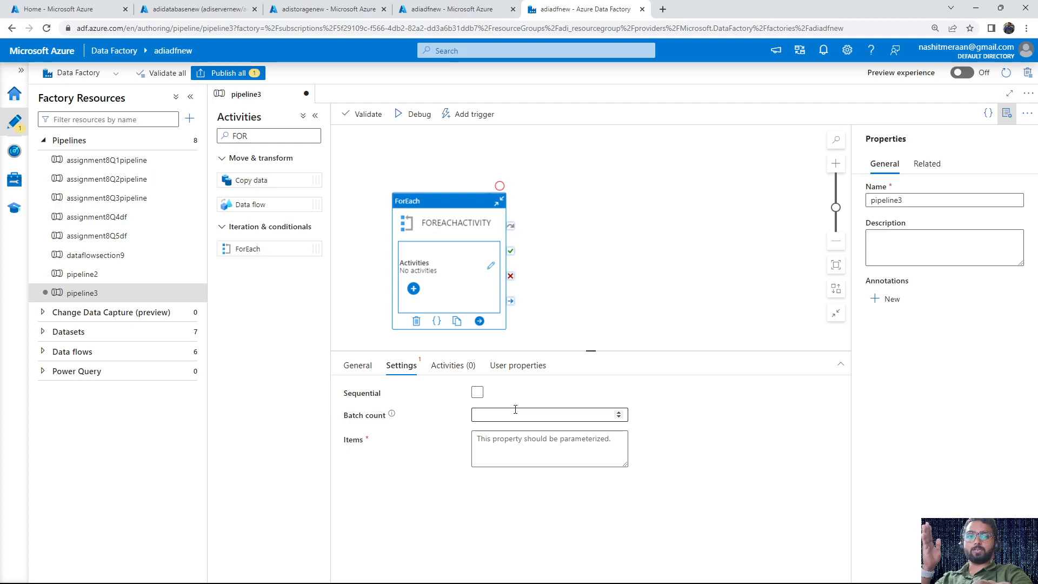
click(512, 448)
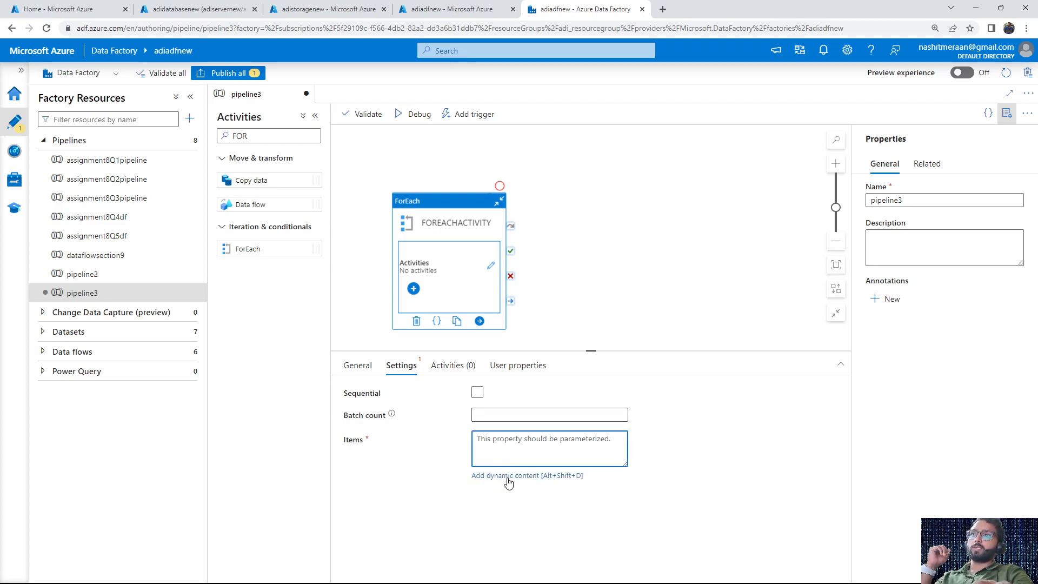
click(507, 478)
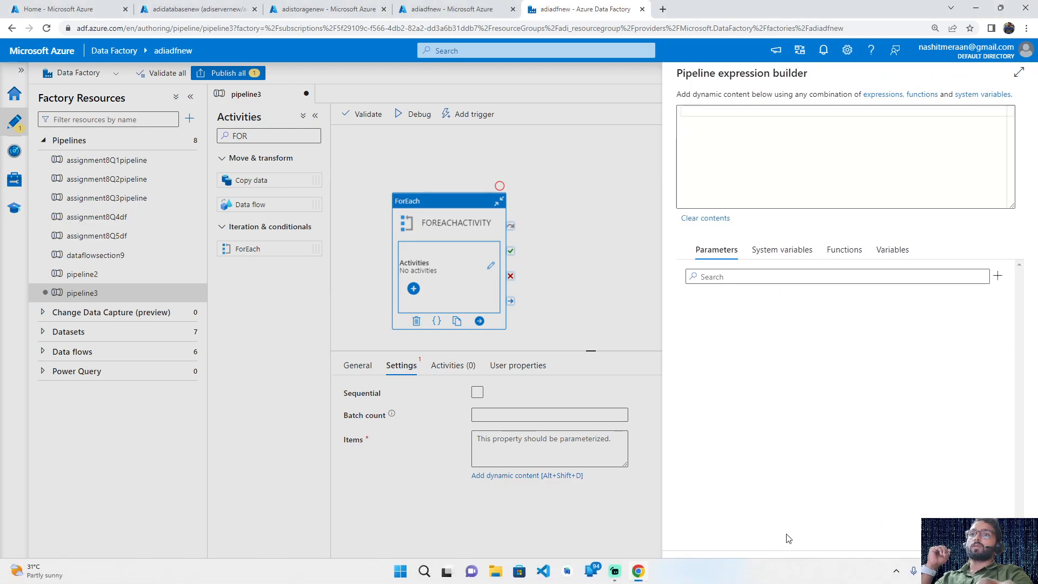
click(757, 565)
click(374, 368)
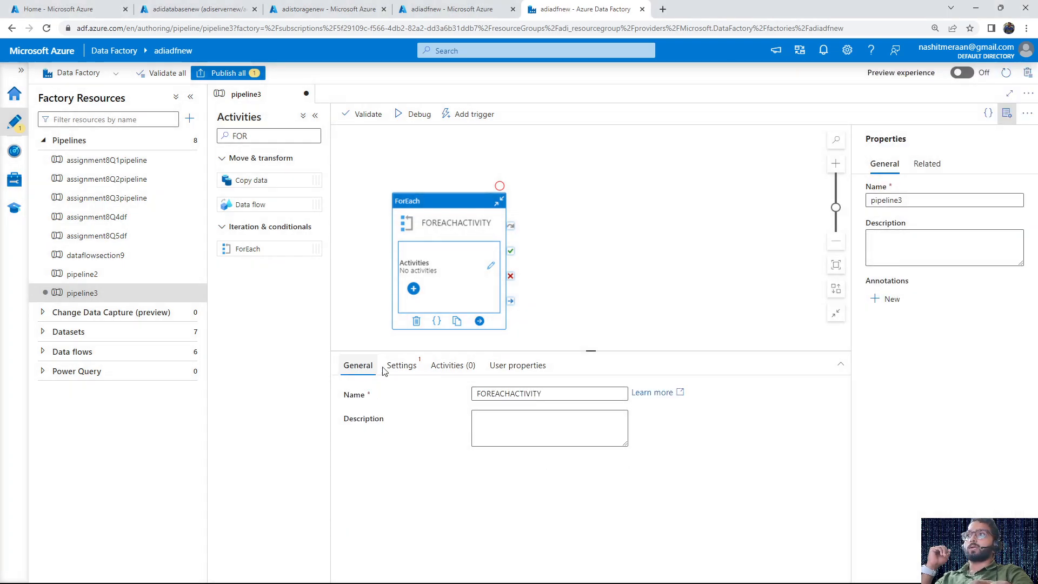
double_click(480, 394)
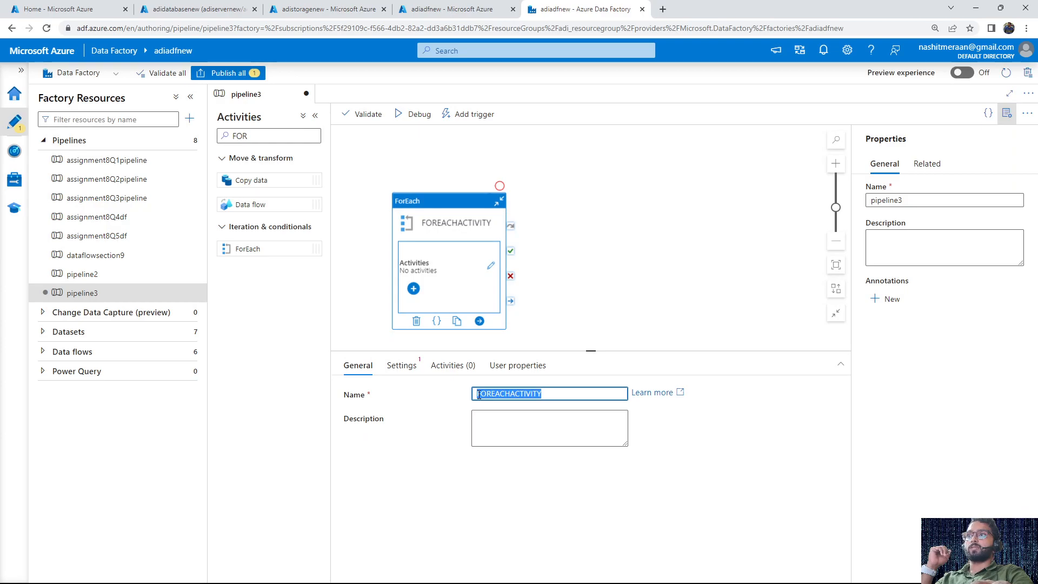
Open the dynamic content expression builder for the Items setting of FOREACHACTIVITY
click(398, 368)
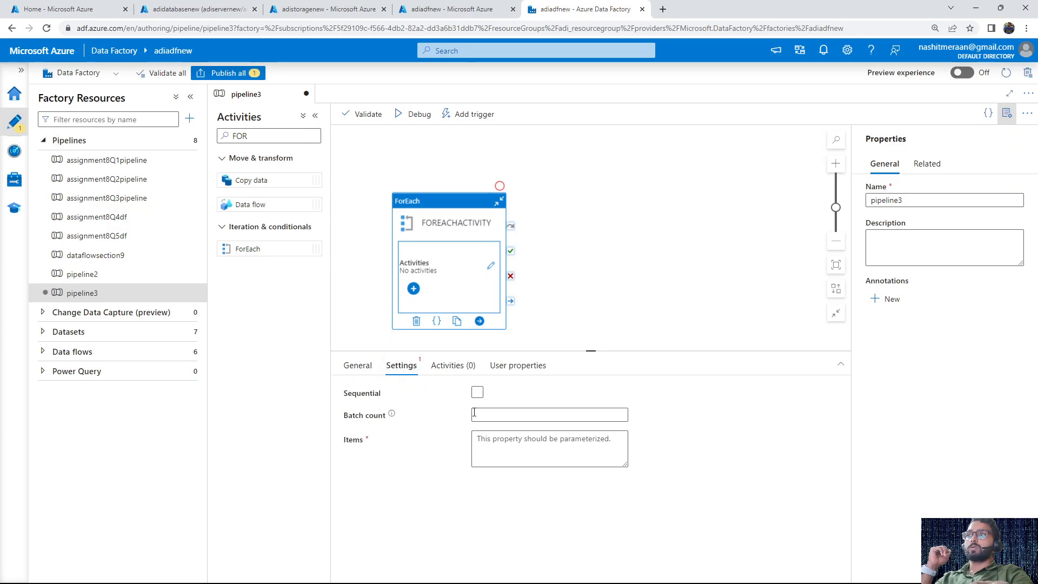
click(491, 451)
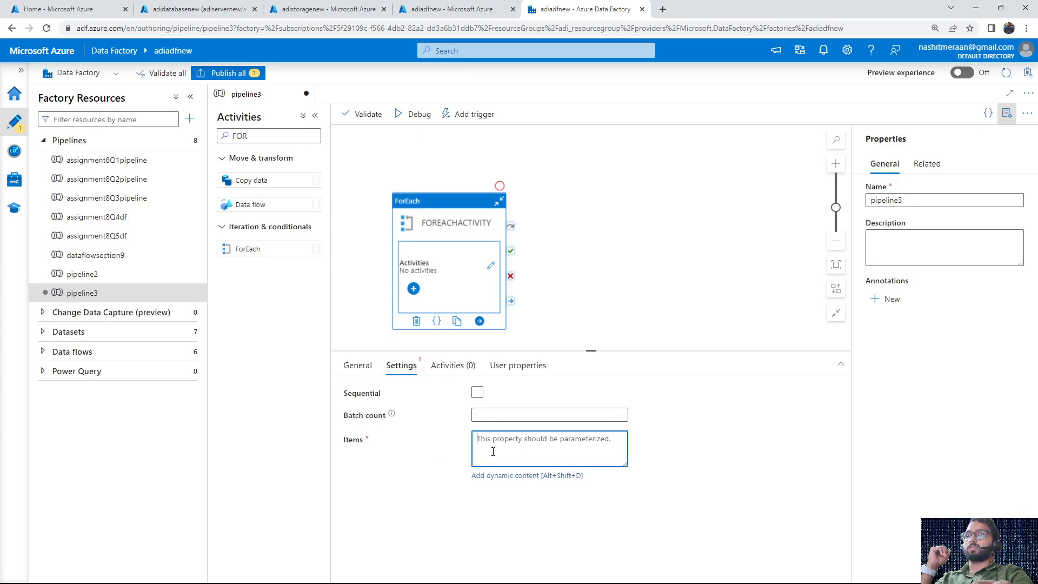
drag(368, 443, 344, 441)
click(508, 499)
click(519, 457)
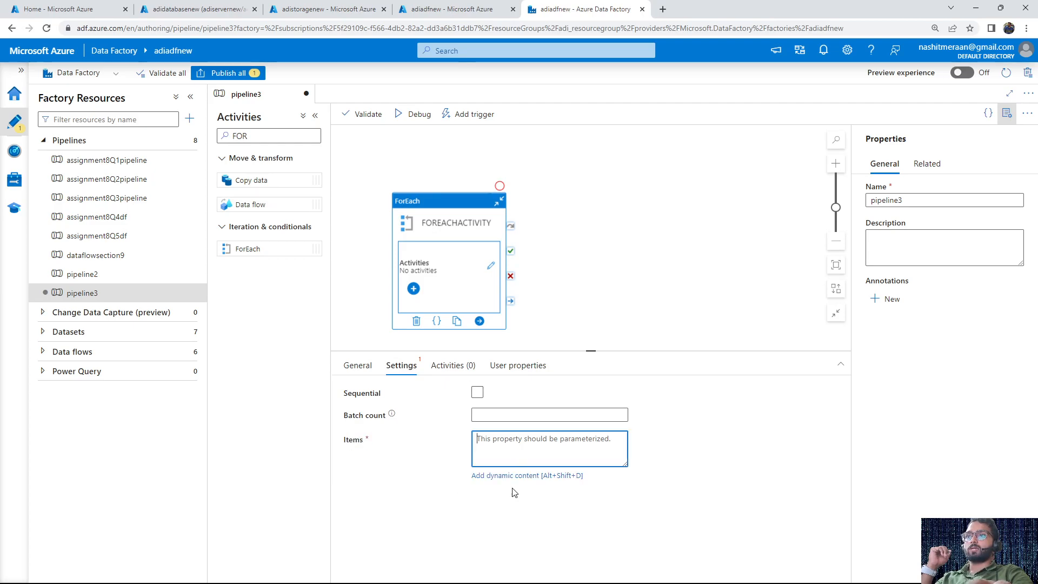
click(528, 476)
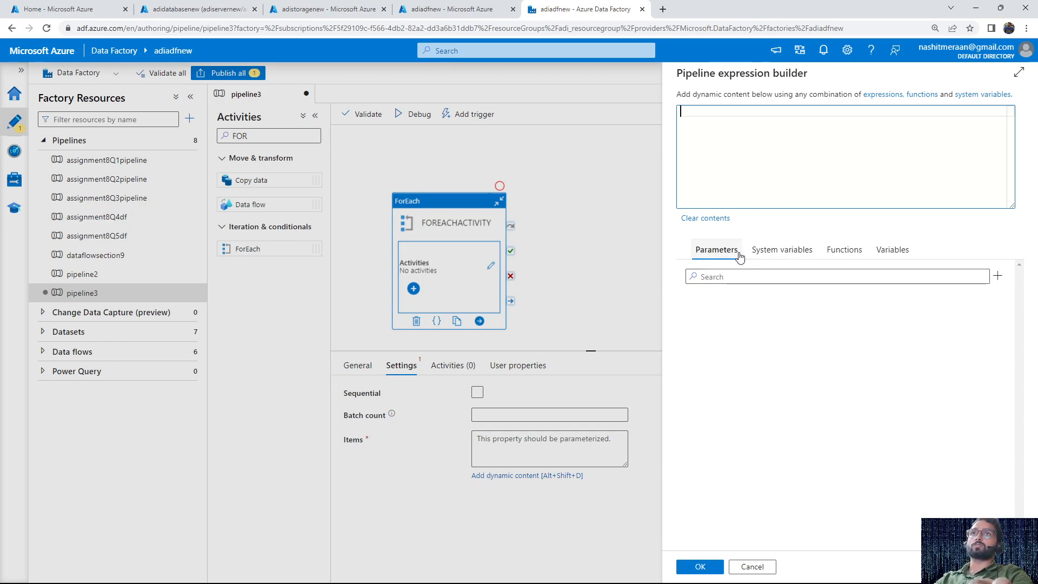
Search the expression functions for "CRE" and insert the createArray function into the Items expression
click(778, 252)
click(847, 249)
click(892, 250)
click(843, 250)
click(793, 271)
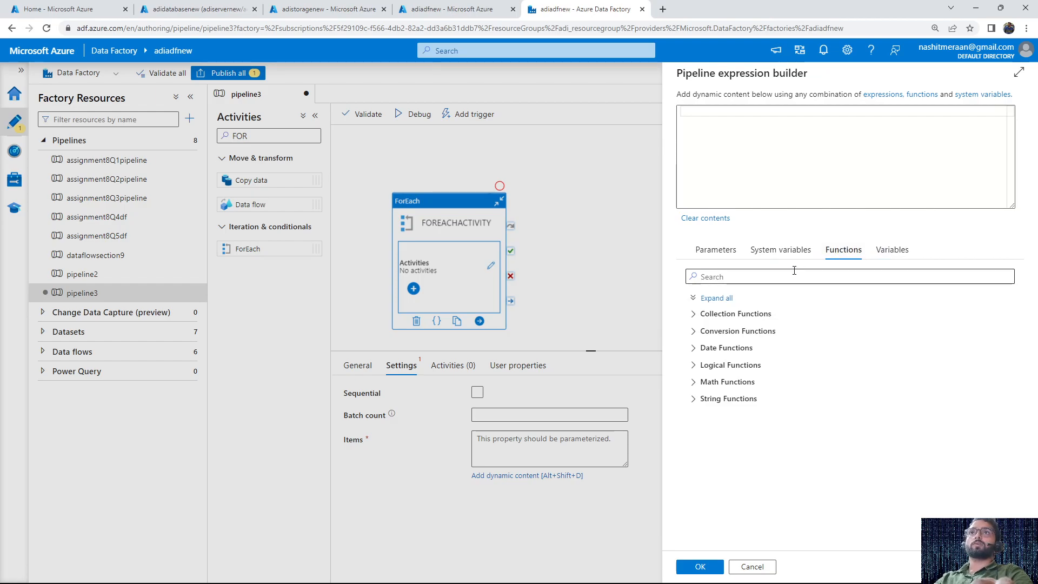
text(CRET)
key(BackSpace)
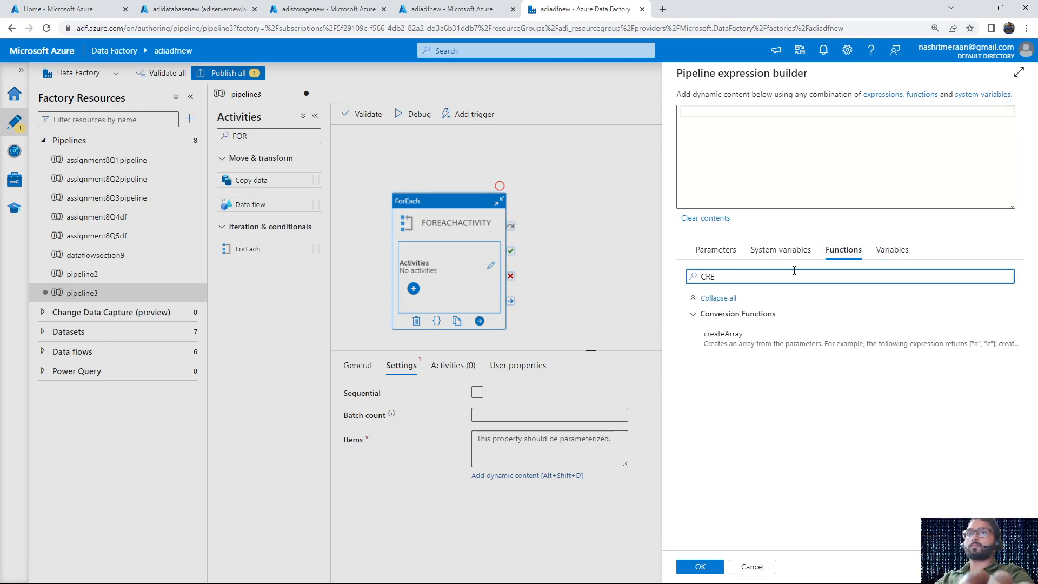
click(751, 332)
click(740, 112)
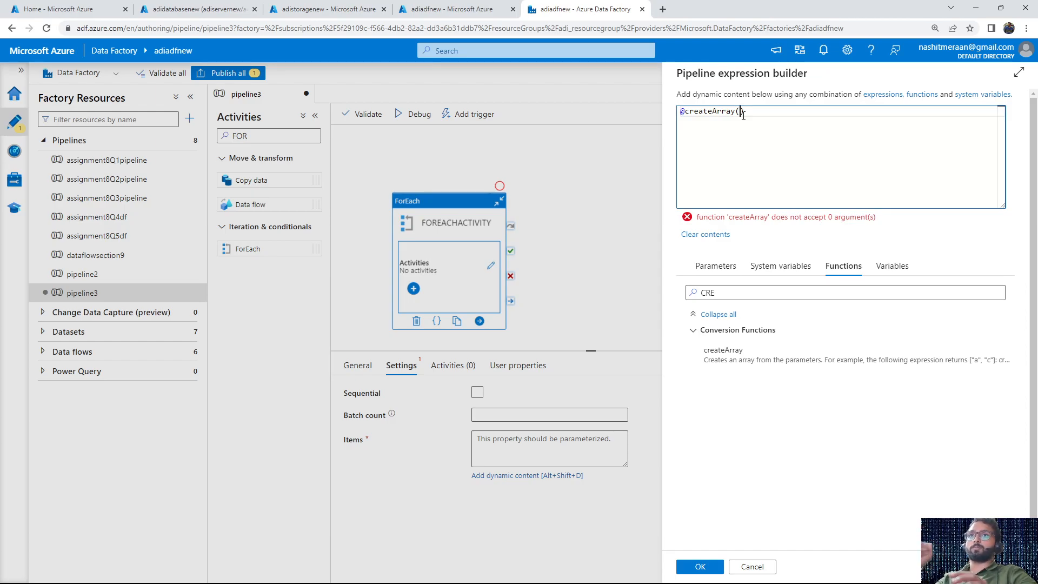
Check the table names in the adidatabasenew query editor and return to the expression builder in Data Factory Studio
click(476, 9)
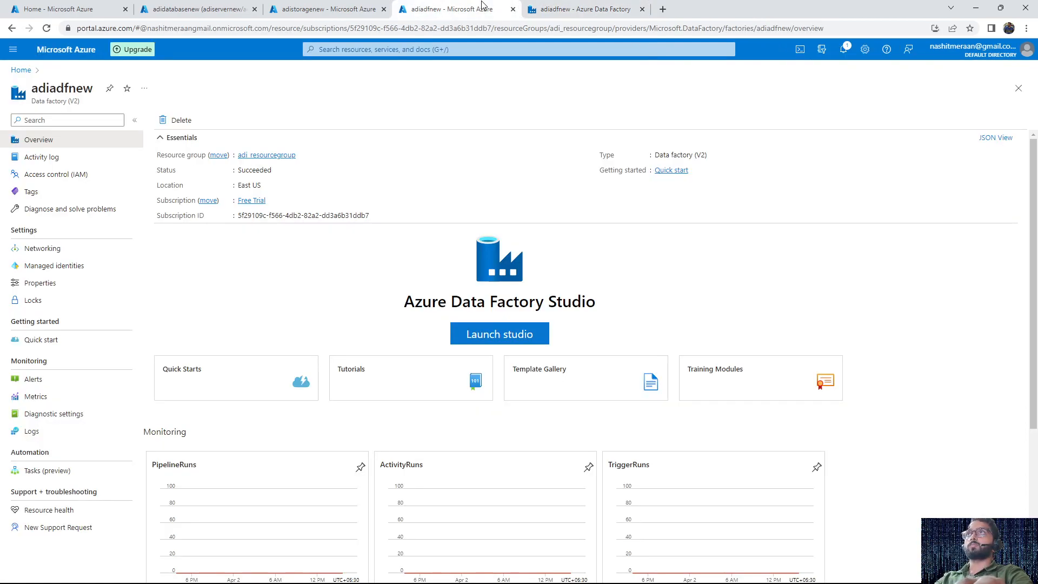
click(335, 7)
drag(195, 9, 454, 9)
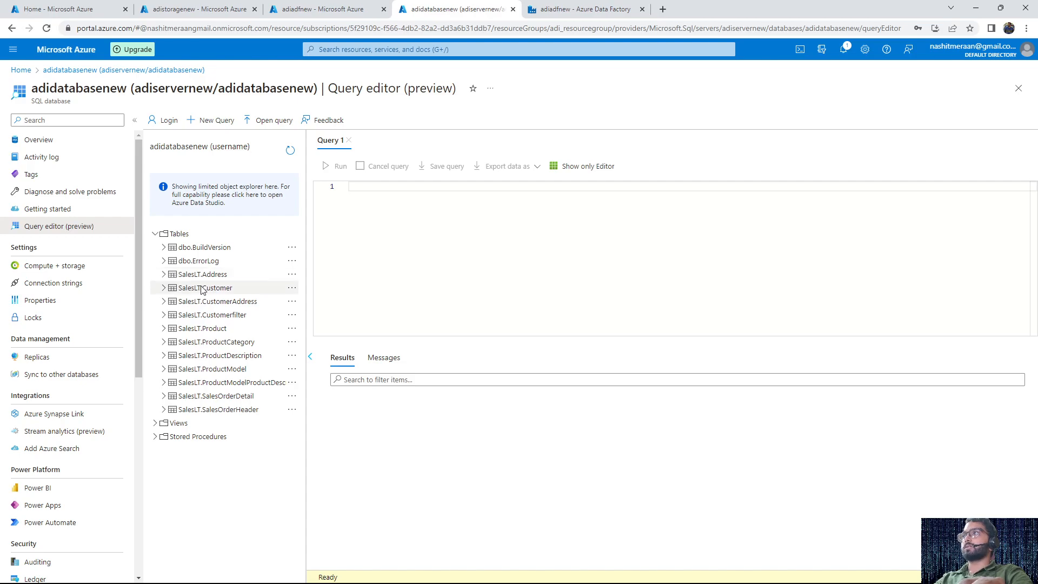
click(581, 8)
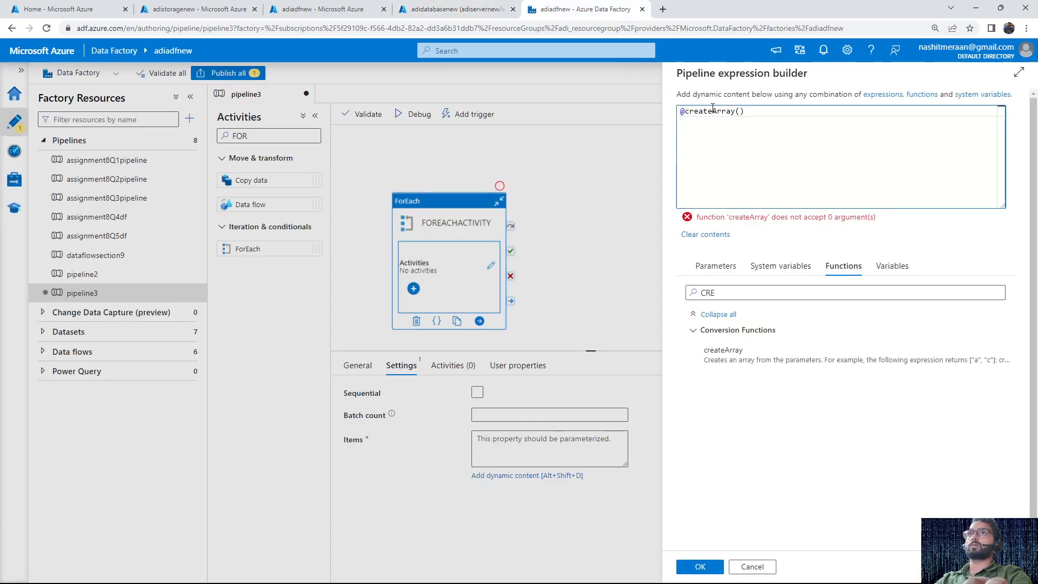
text(dr)
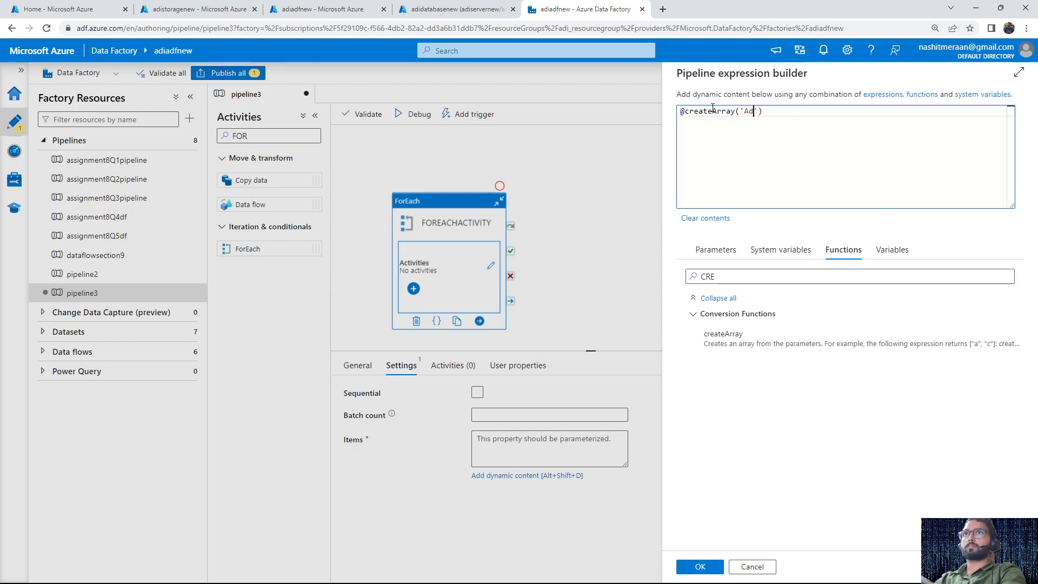
text(ess','CustomerA)
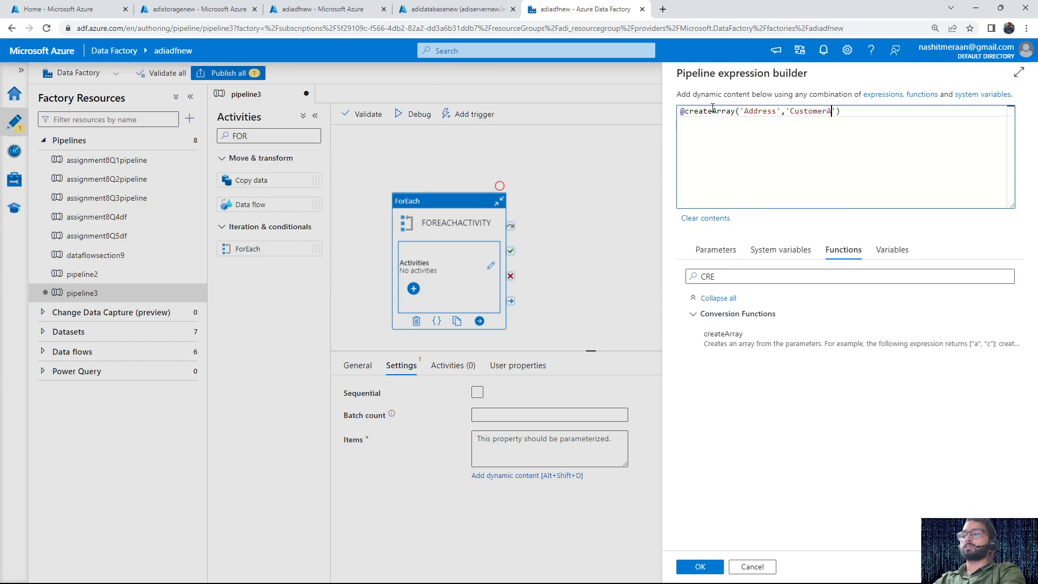
text(ddress')
text(,')
key(Return)
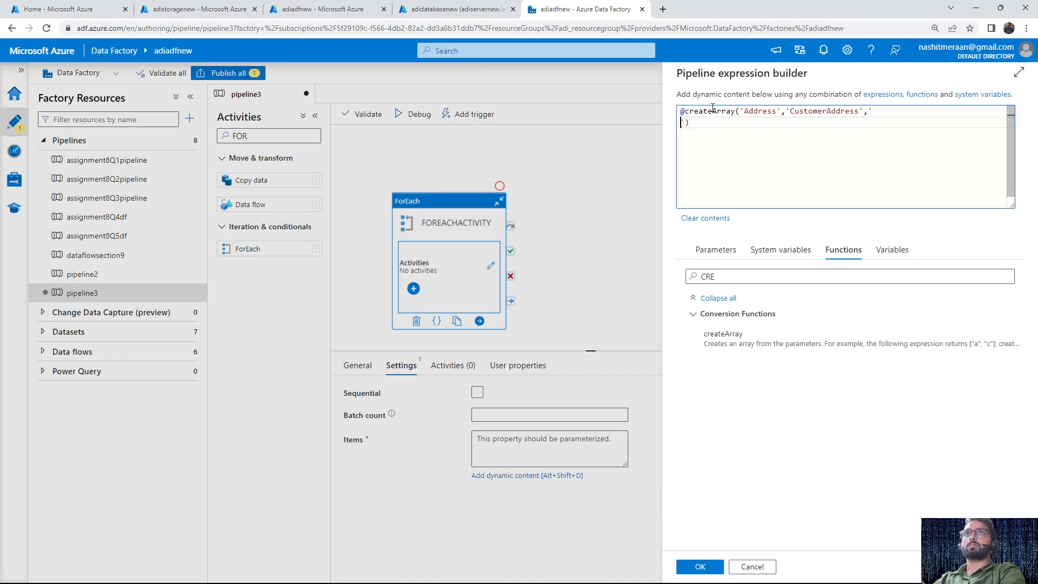
key(BackSpace)
text(Customer)
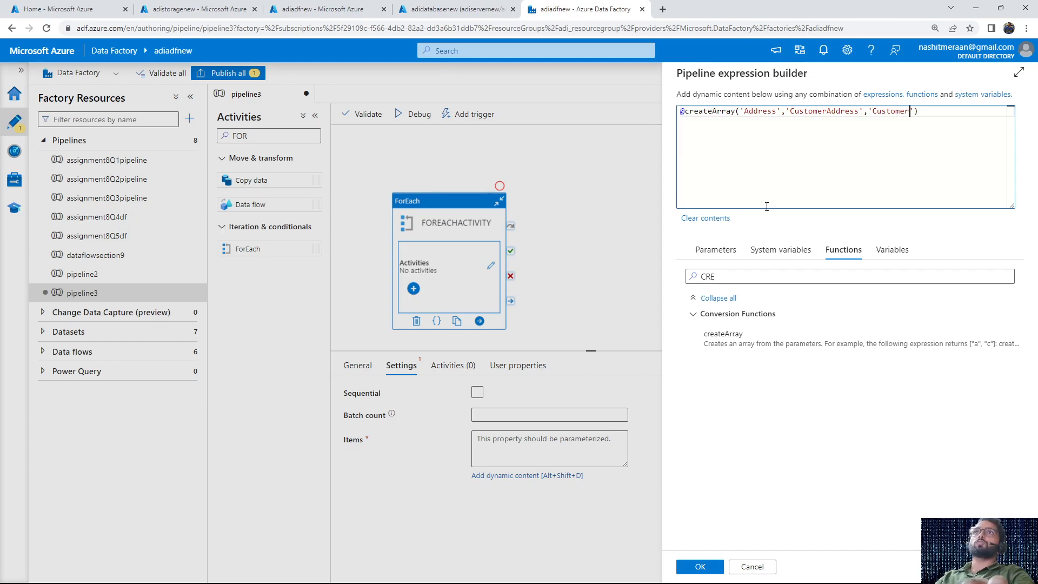
drag(742, 112, 910, 111)
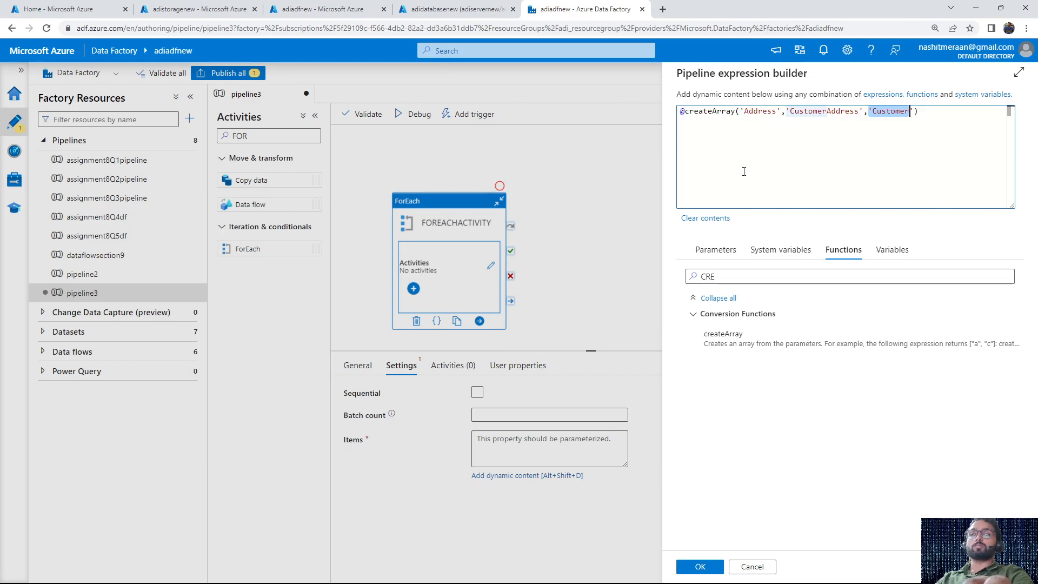
drag(919, 111, 675, 112)
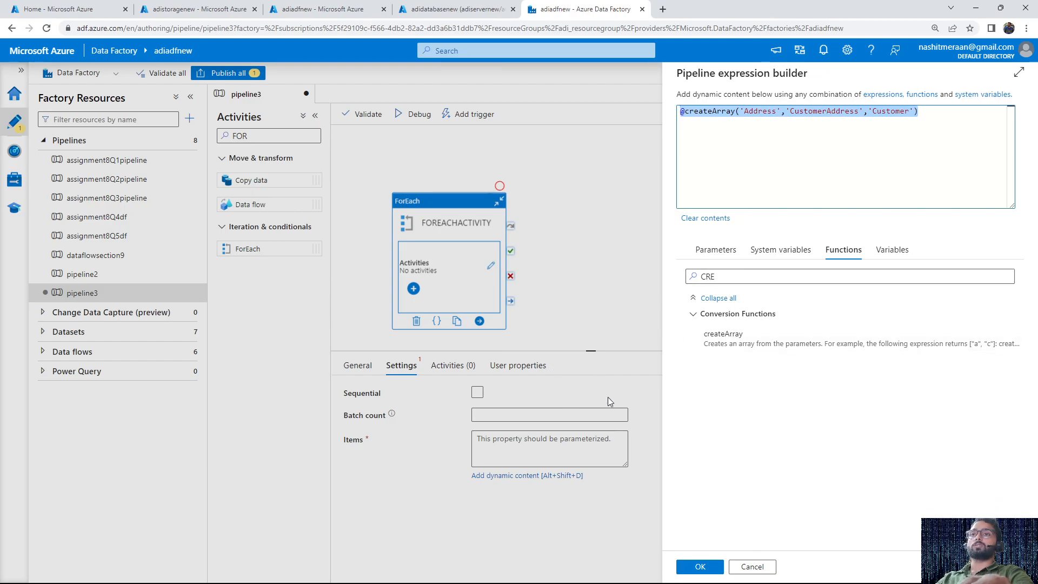
click(700, 567)
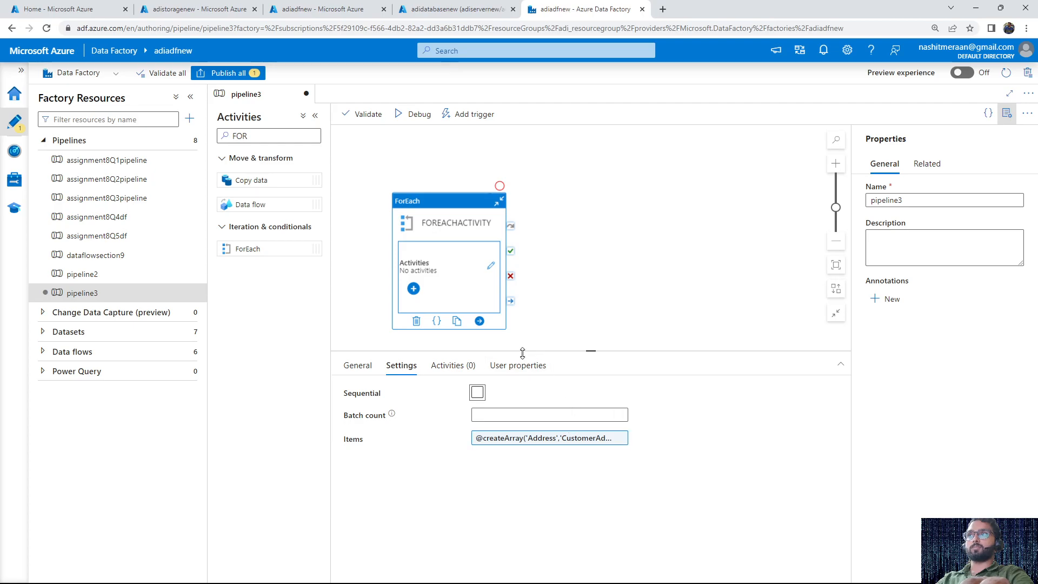
Open the inner activities of FOREACHACTIVITY for editing and add a Copy data activity to them
drag(452, 219, 477, 180)
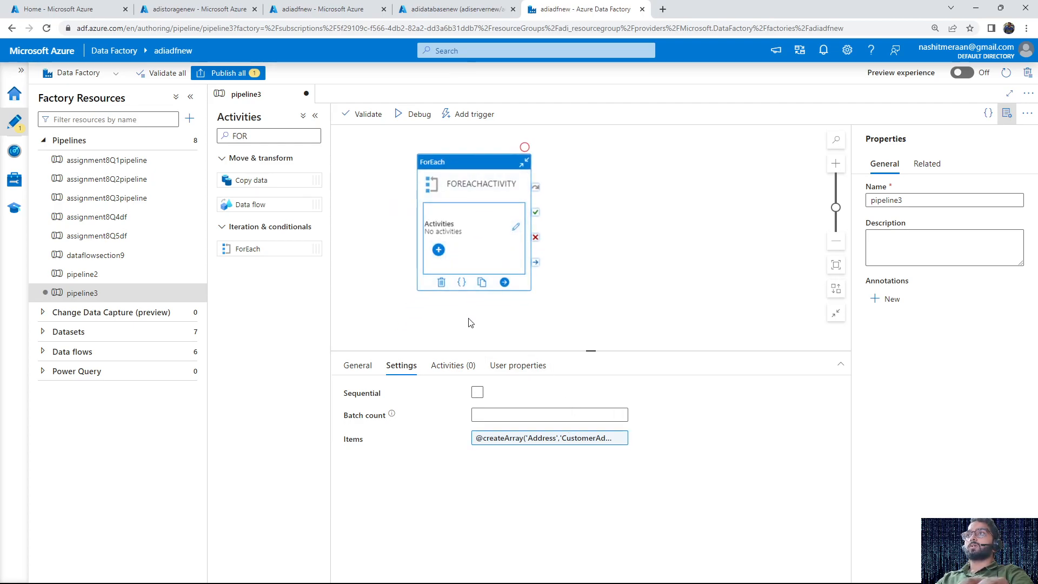
click(453, 366)
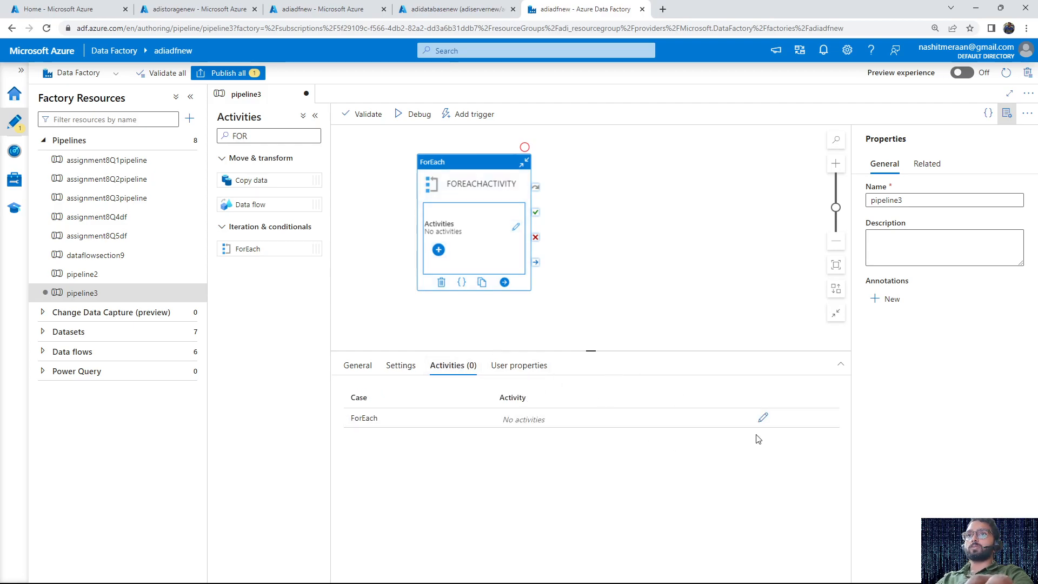
click(762, 419)
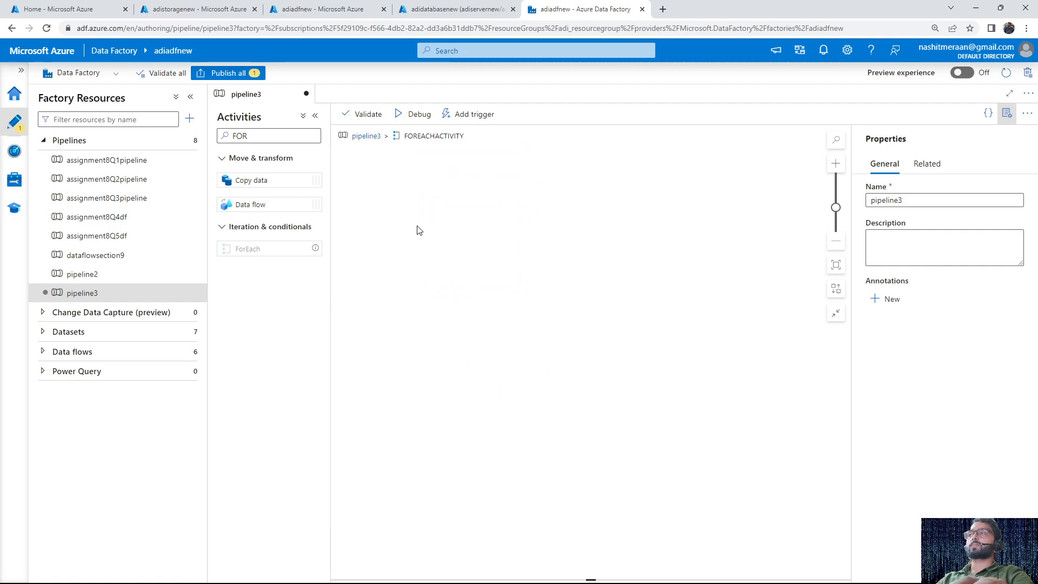
drag(270, 181, 531, 272)
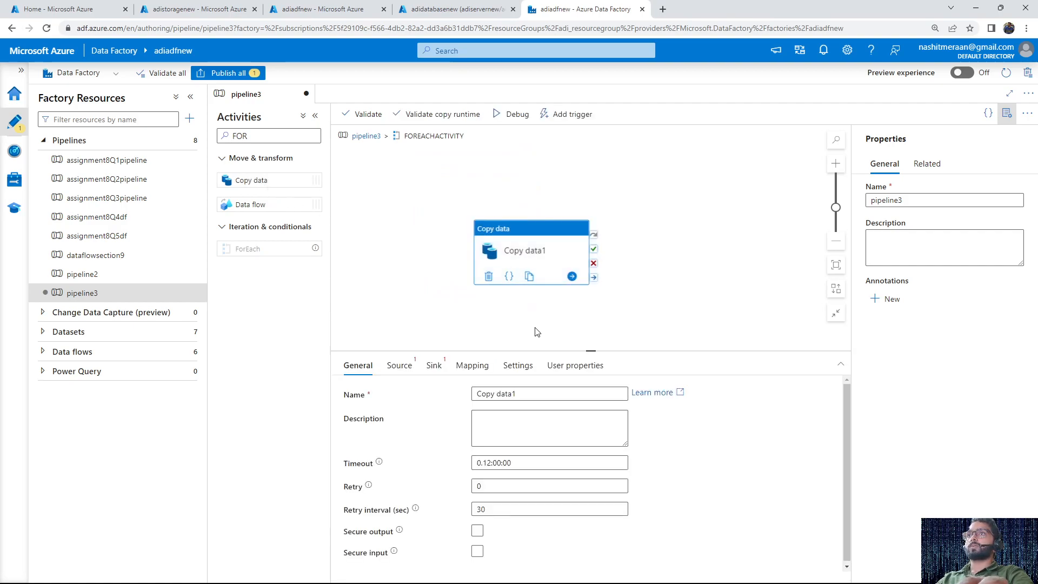
Rename the Copy data activity to copying3tables
click(523, 393)
key(ctrl+a)
key(BackSpace)
text(copying3tables)
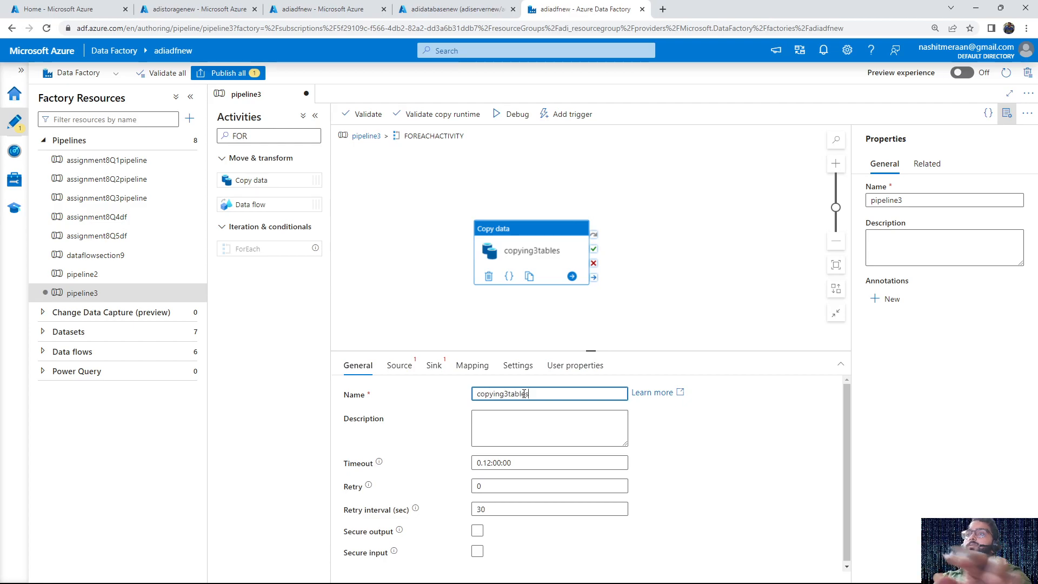
Set the source dataset of copying3tables to genericsaldataset
click(409, 368)
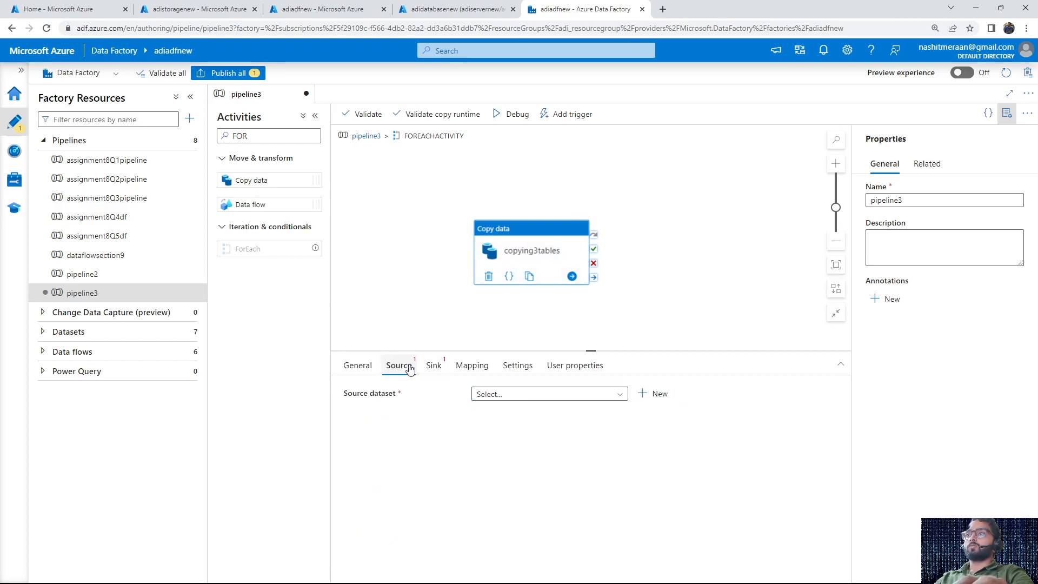
click(546, 394)
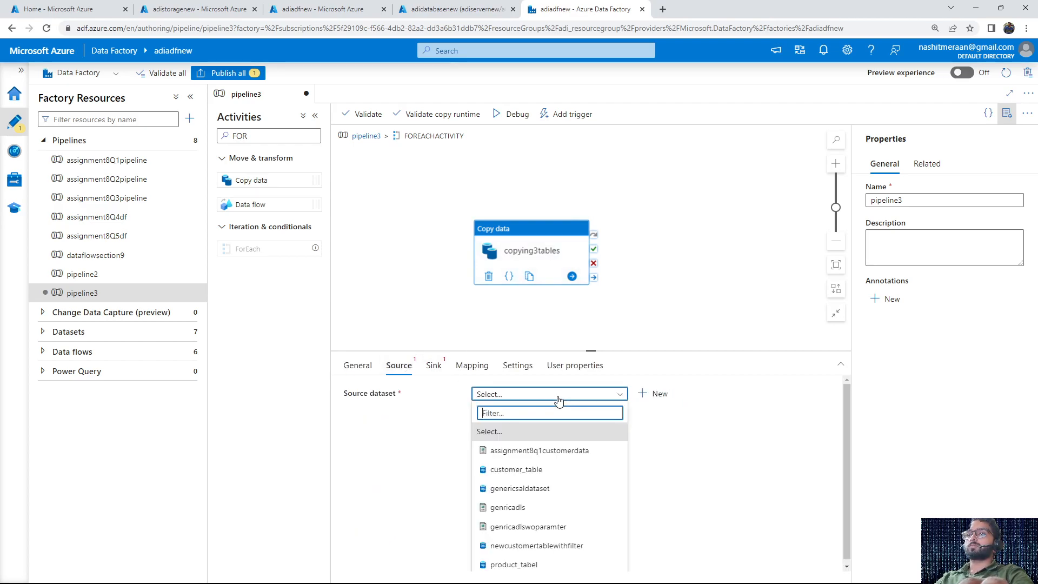
click(532, 489)
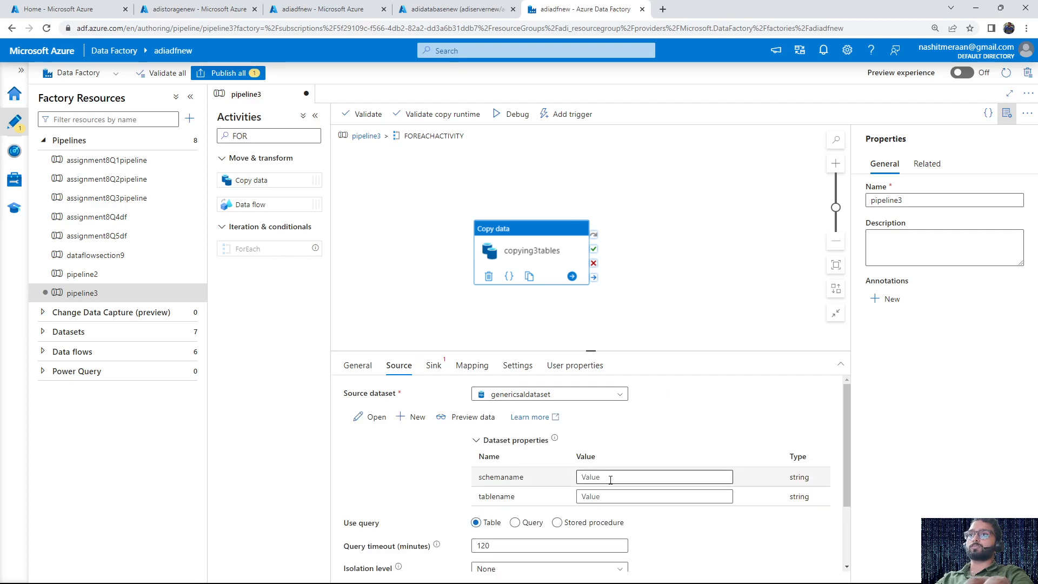
Review the parameters of genericsaldataset and the table schema in the adidatabasenew query editor, and return to pipeline3
click(370, 418)
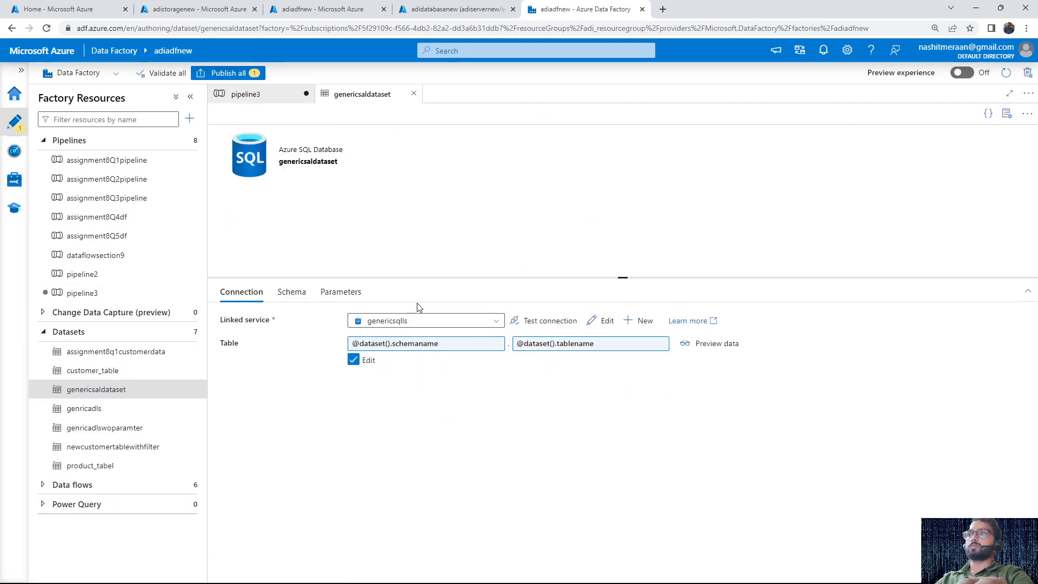
click(353, 296)
double_click(317, 371)
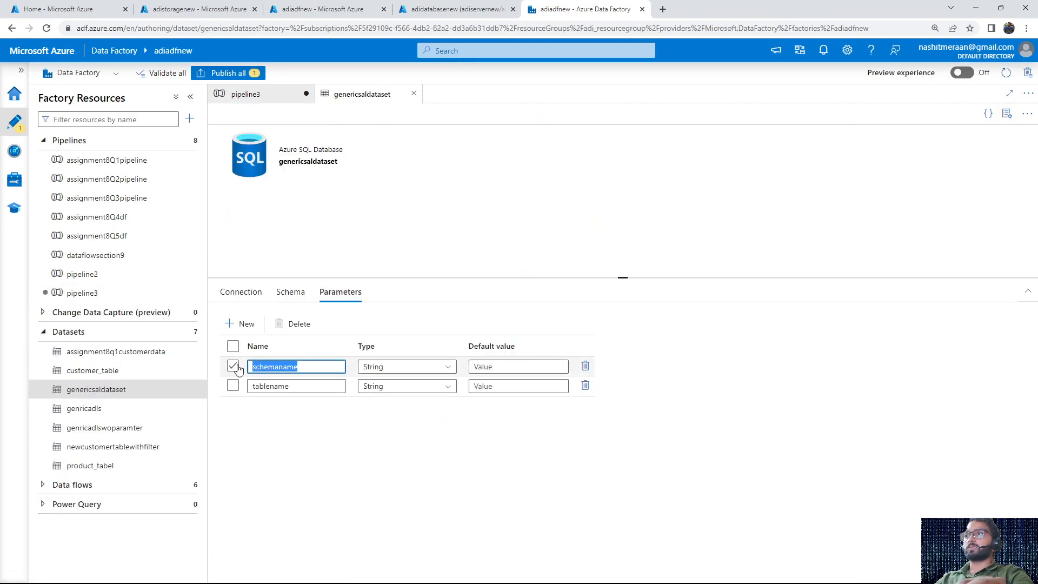
double_click(308, 386)
click(425, 5)
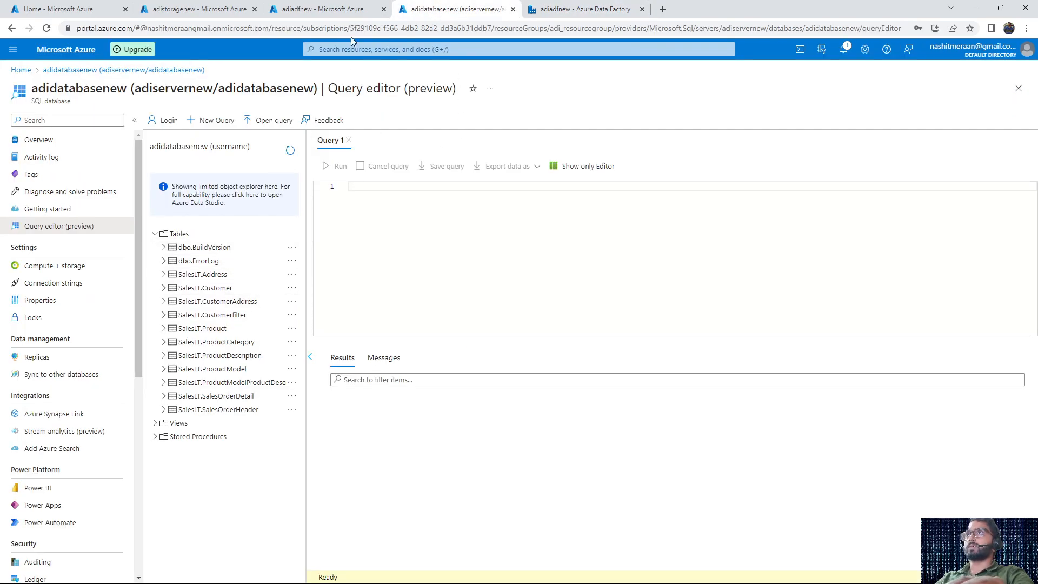
click(584, 9)
click(500, 365)
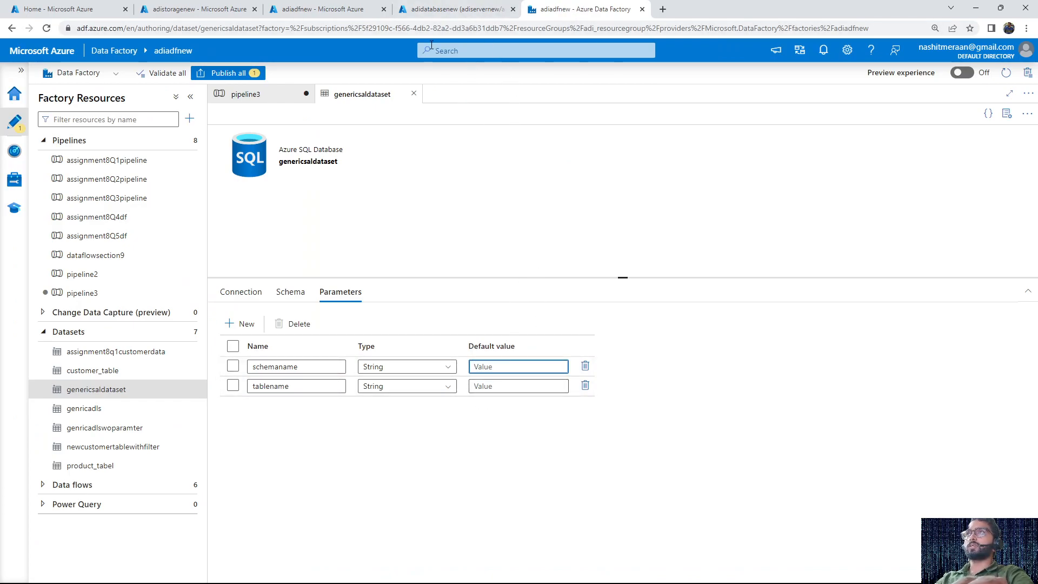
click(467, 12)
click(582, 9)
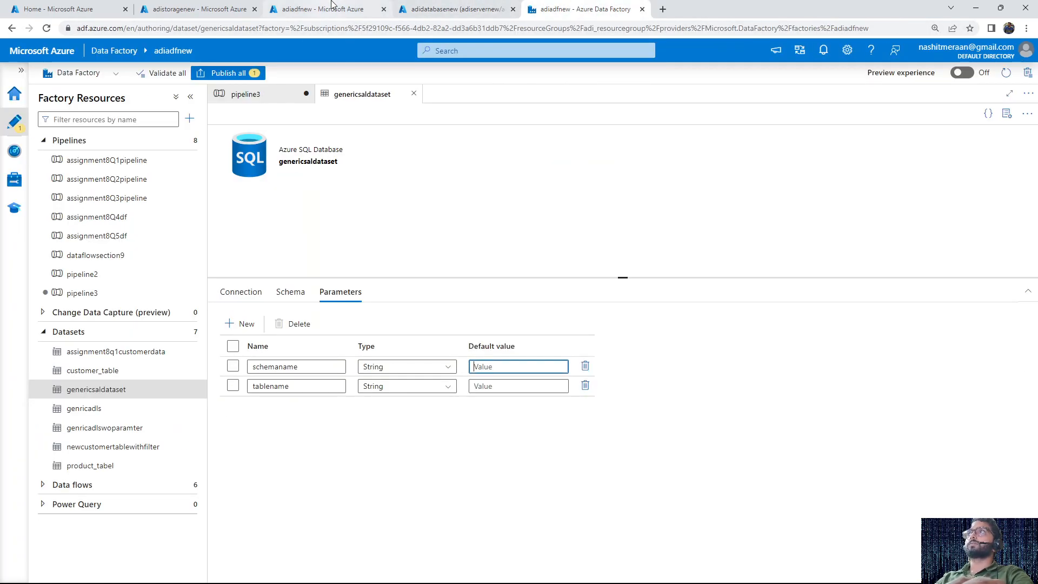
click(302, 97)
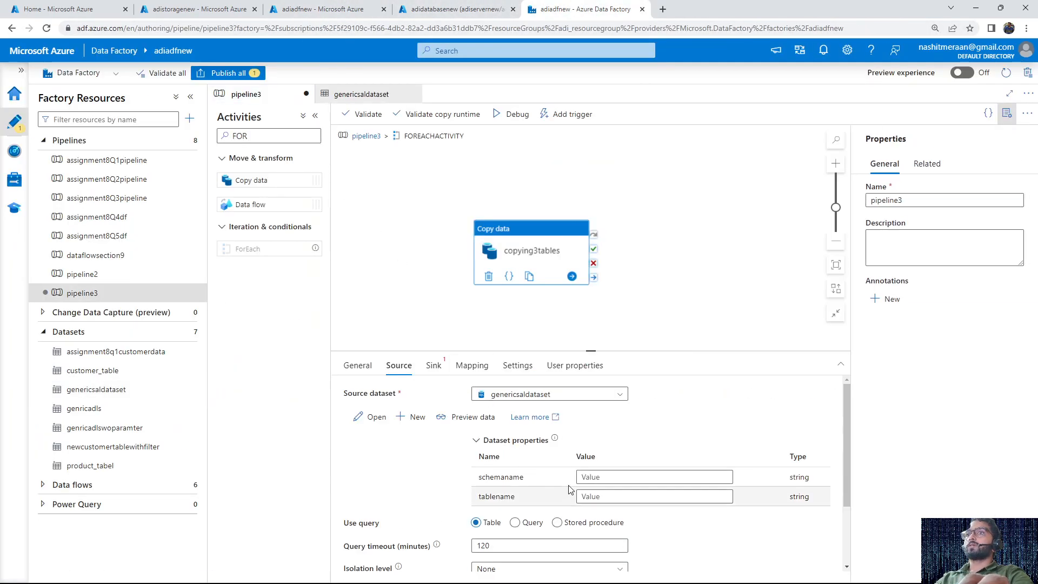
Set the source dataset's schemaname property to SalesLT
click(594, 476)
text(Sa)
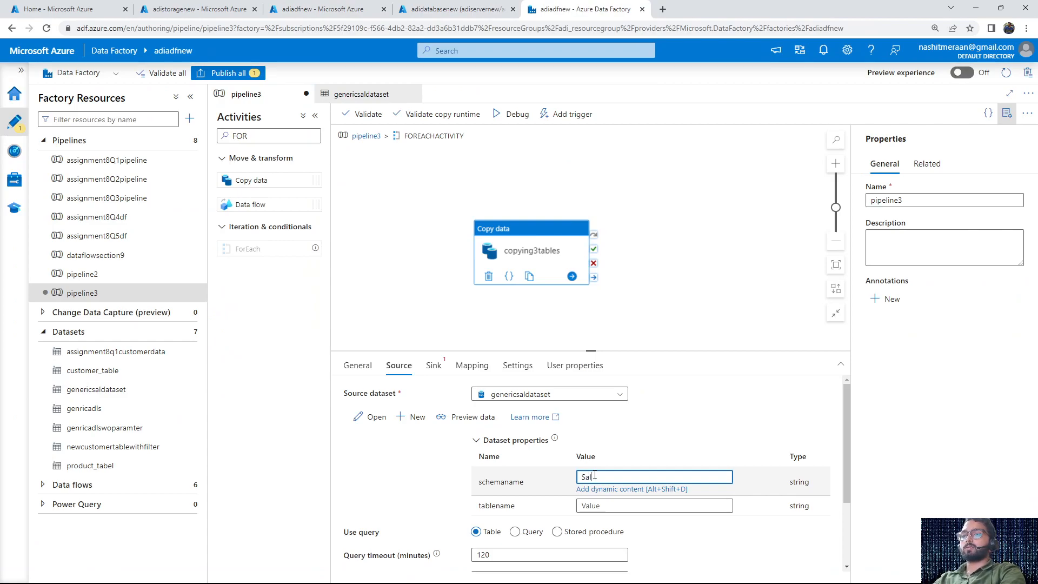
text(lesLT)
click(594, 505)
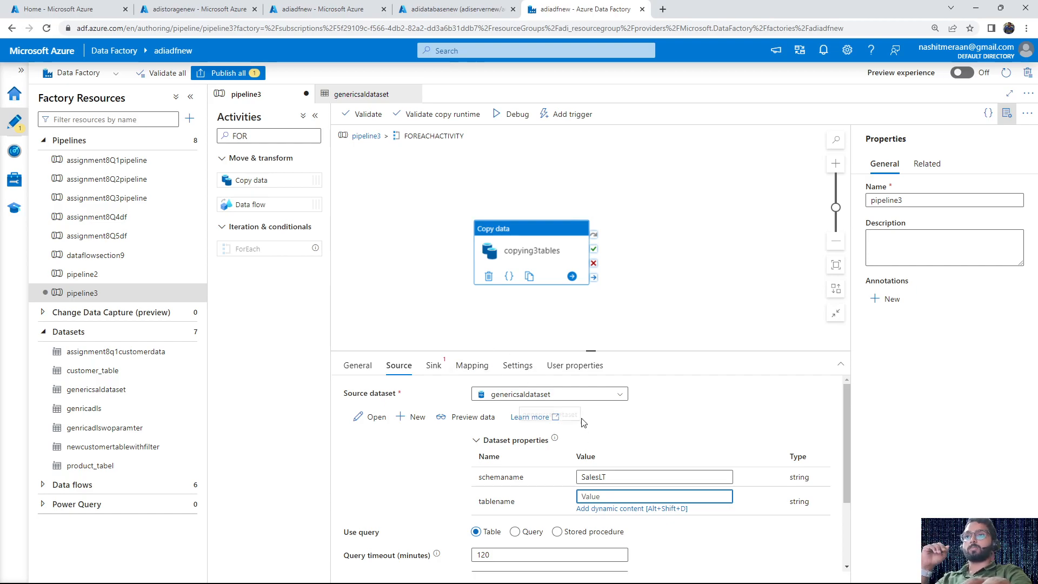
drag(514, 501, 475, 503)
click(607, 496)
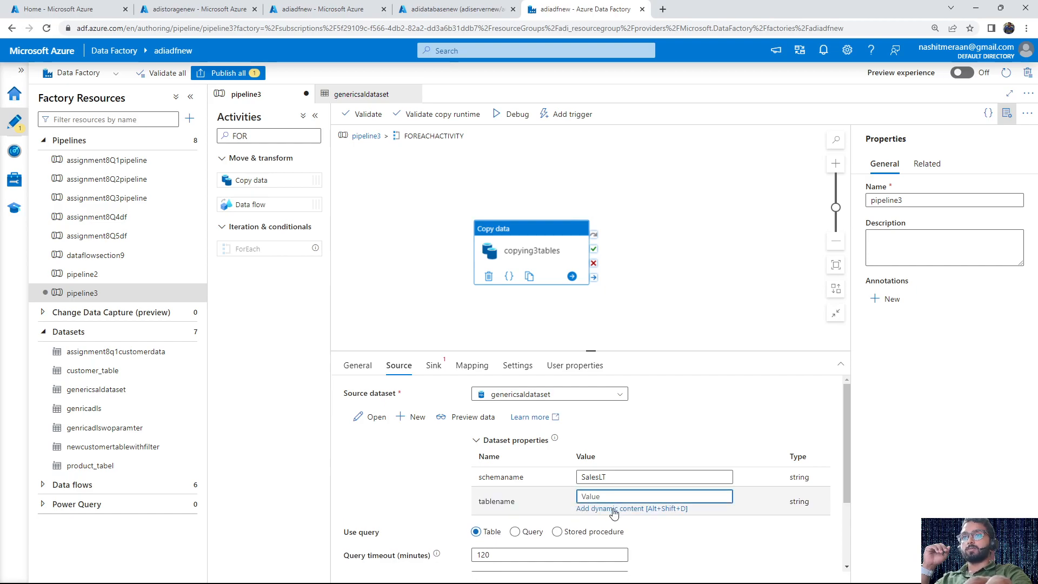
click(613, 509)
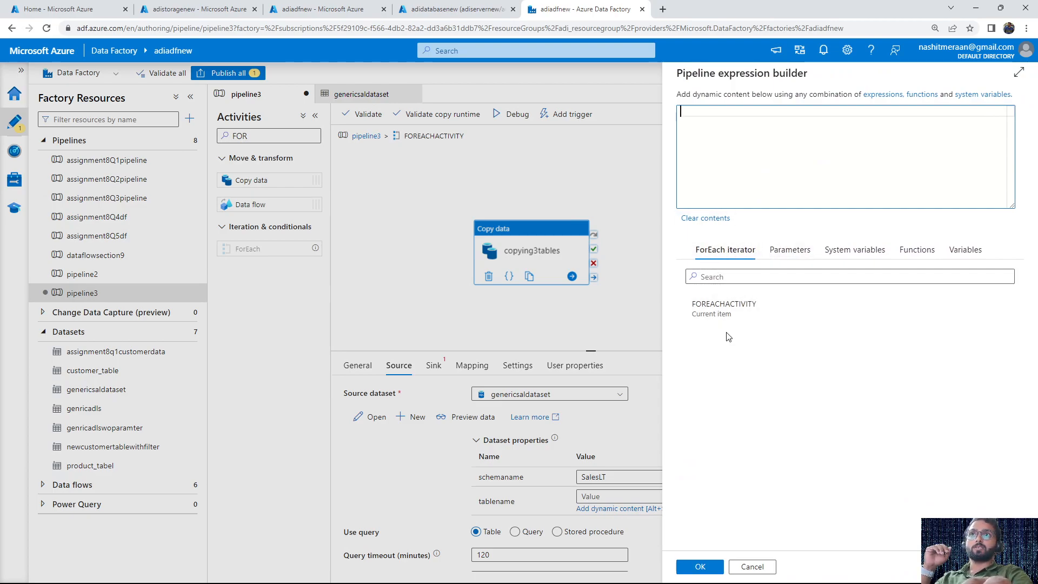
click(745, 317)
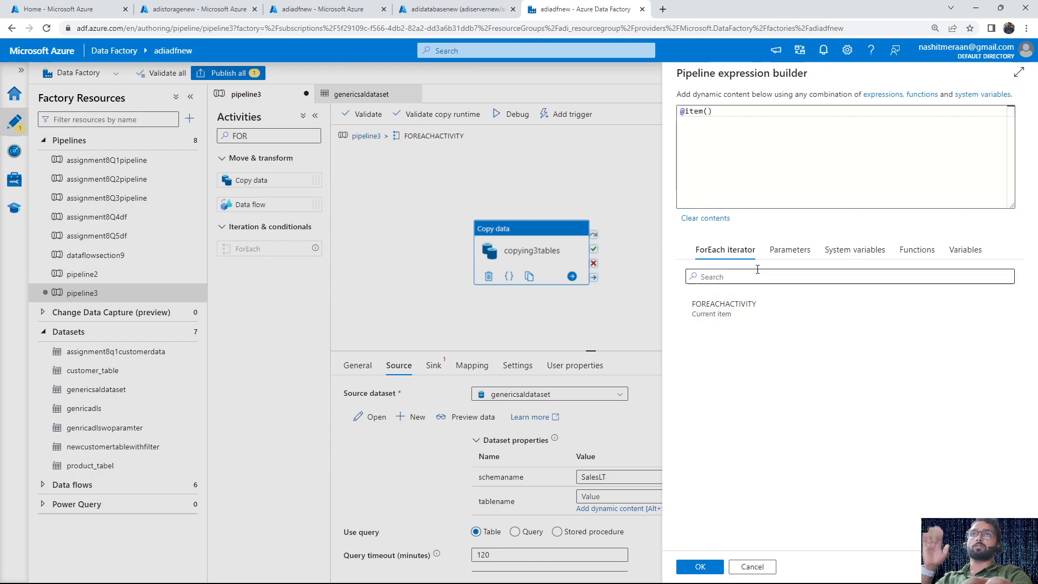
drag(730, 112, 671, 112)
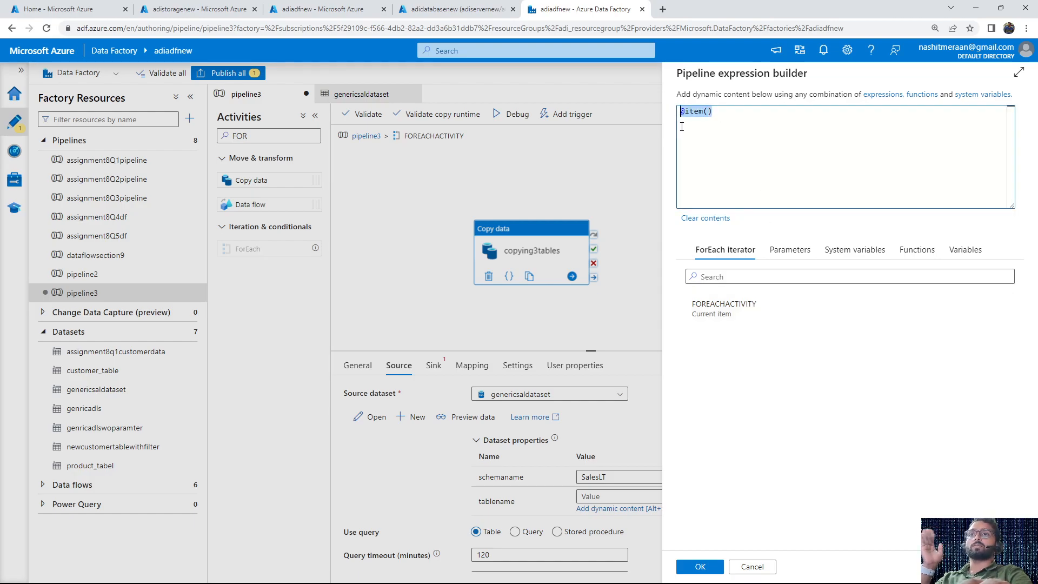
click(697, 565)
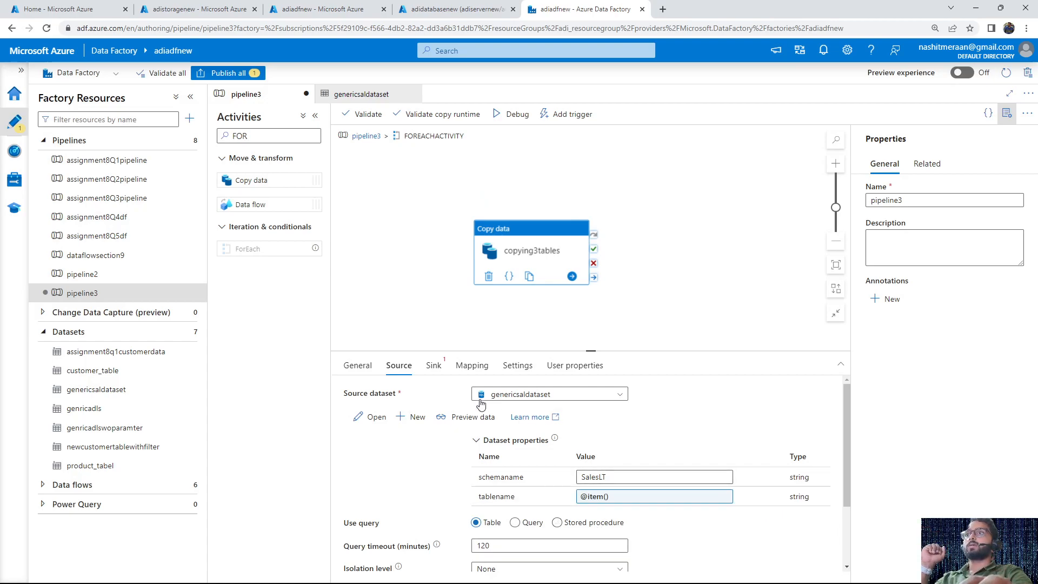
Set the sink dataset of copying3tables to genricadls
click(435, 368)
click(522, 396)
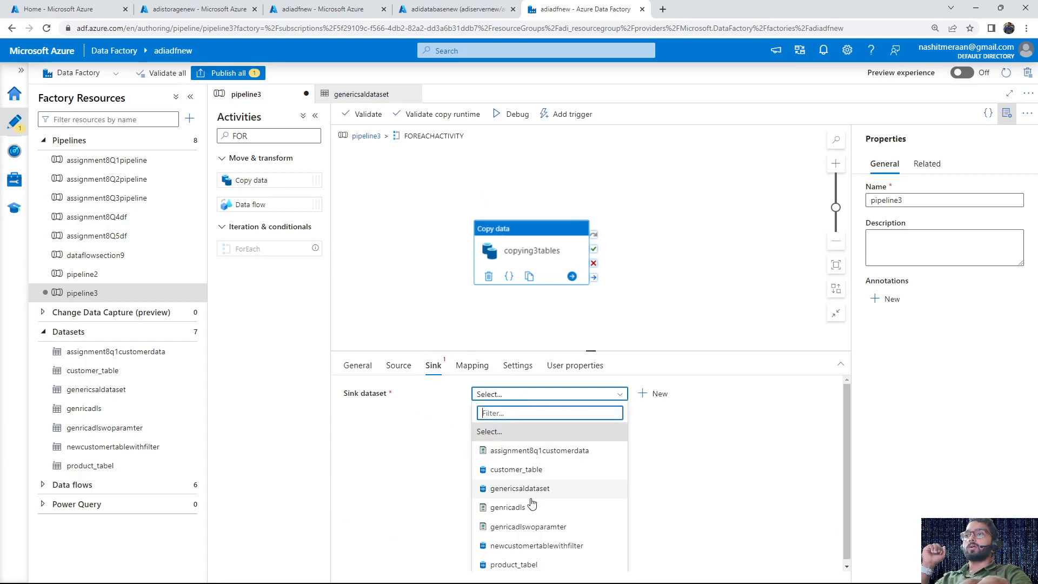
click(535, 509)
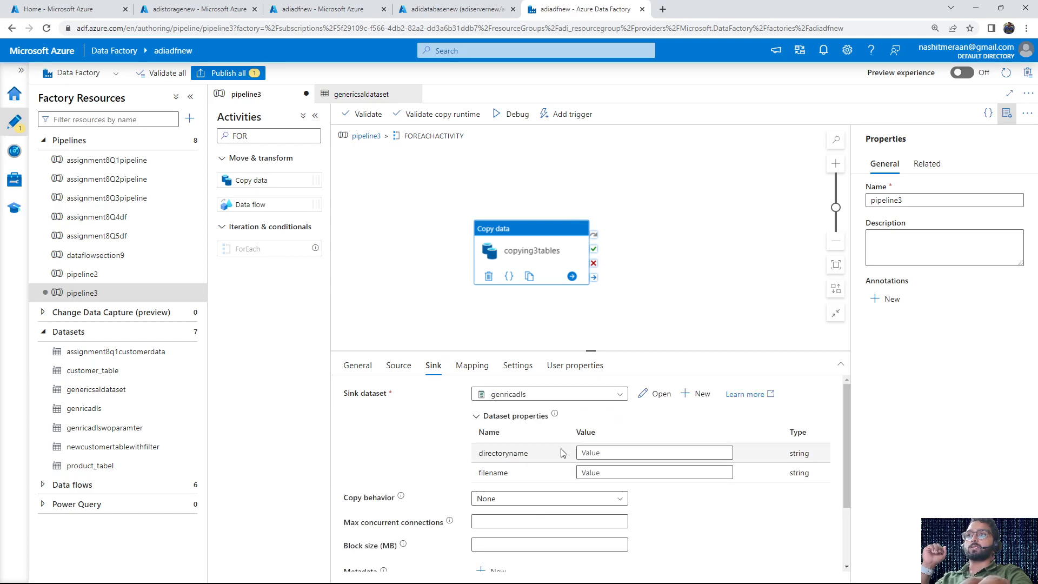
Open the genricadls dataset and examine its parameters and the container in its file path
click(661, 394)
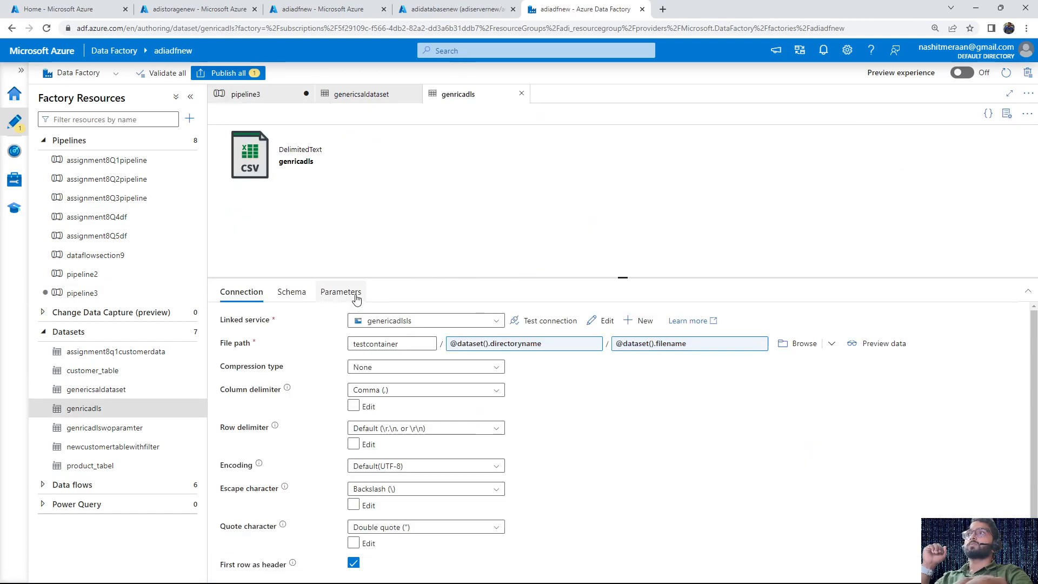
click(332, 292)
double_click(319, 366)
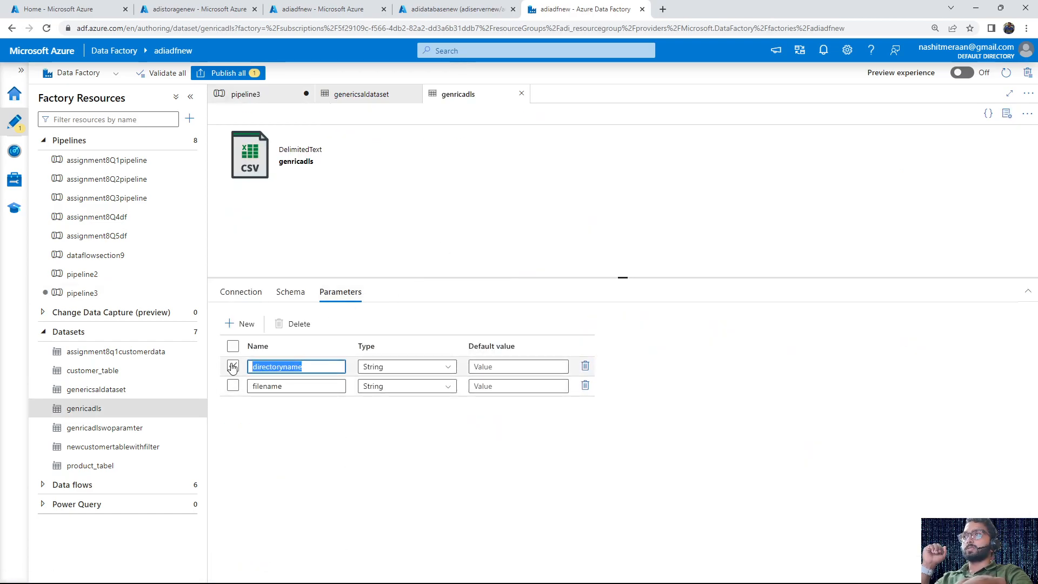
double_click(294, 386)
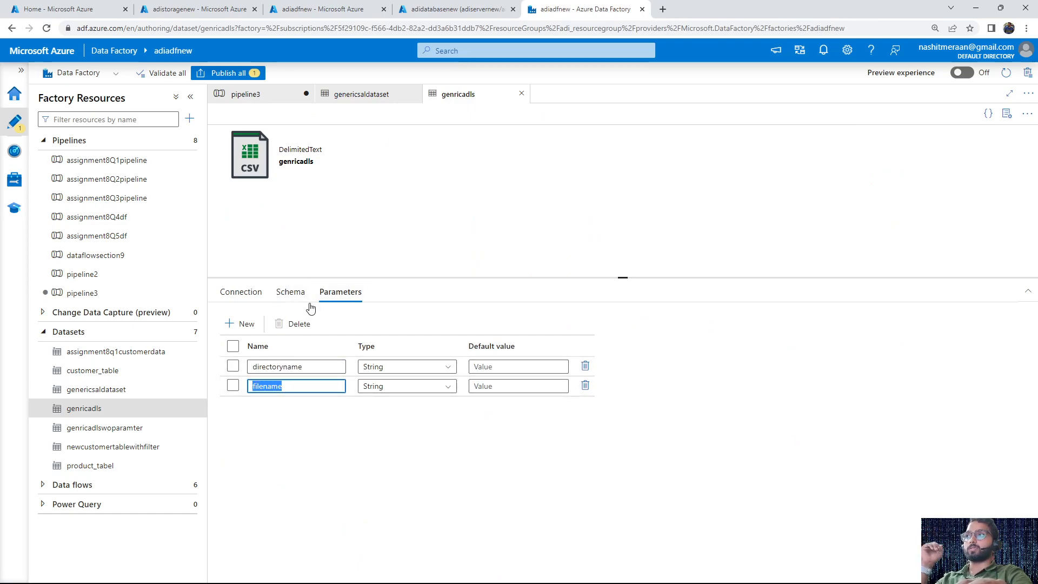
click(282, 292)
click(244, 293)
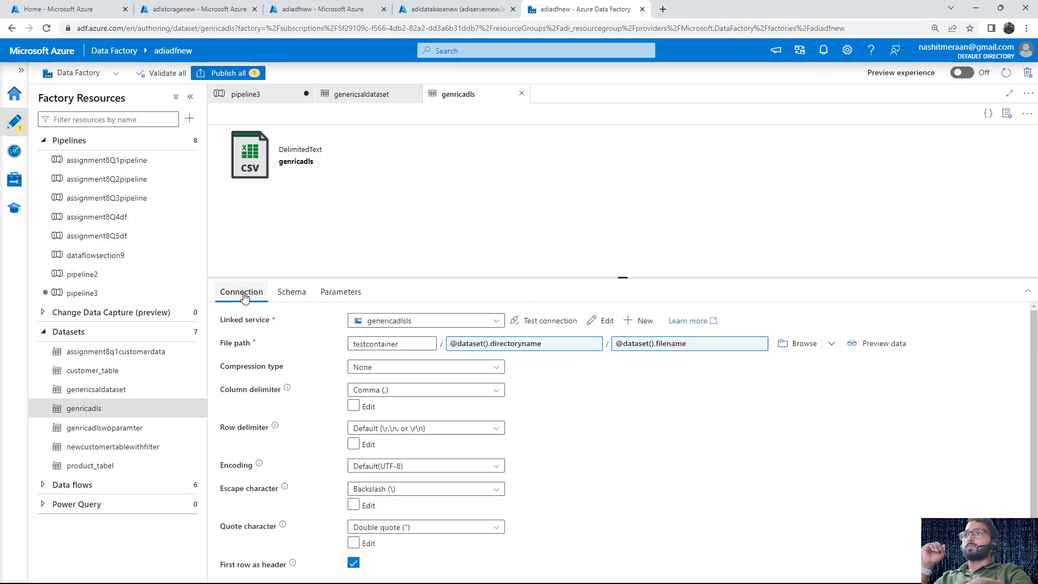
click(401, 344)
Check testcontainer among the adistoragenew containers and the tables in adidatabasenew, and return to pipeline3 in Azure Data Factory
click(323, 10)
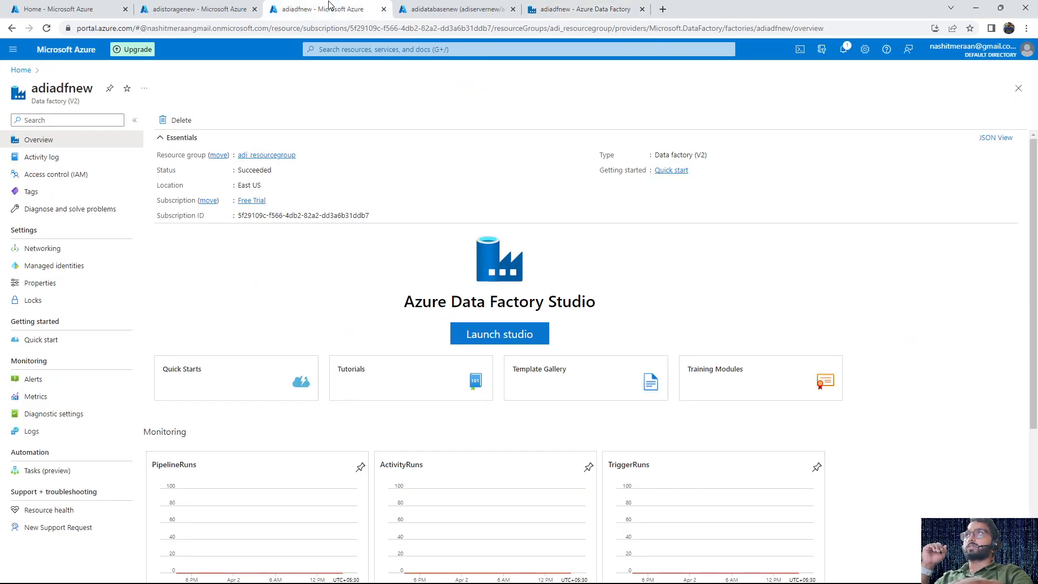
click(190, 6)
click(40, 300)
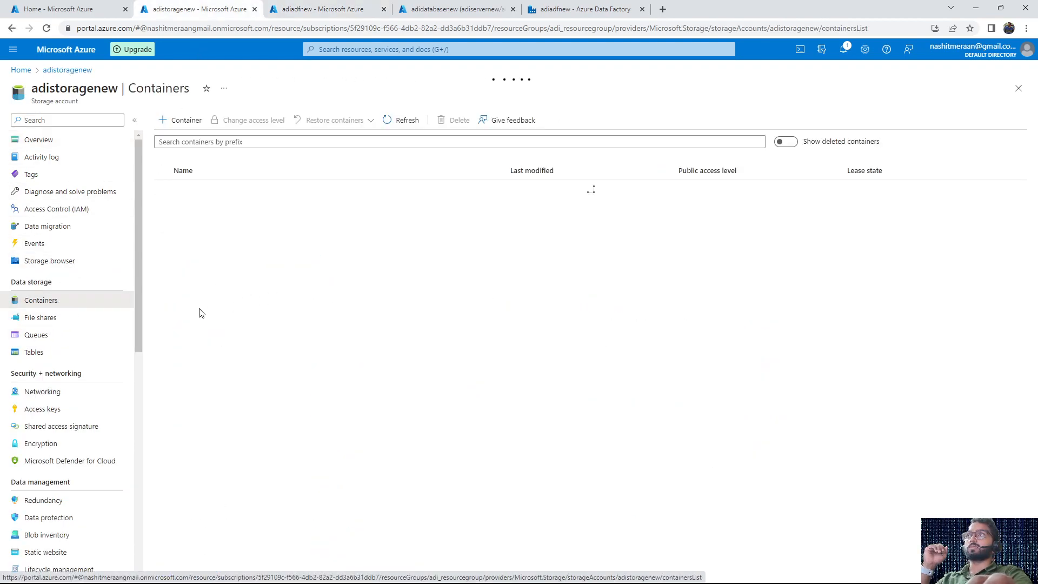
drag(217, 228, 171, 223)
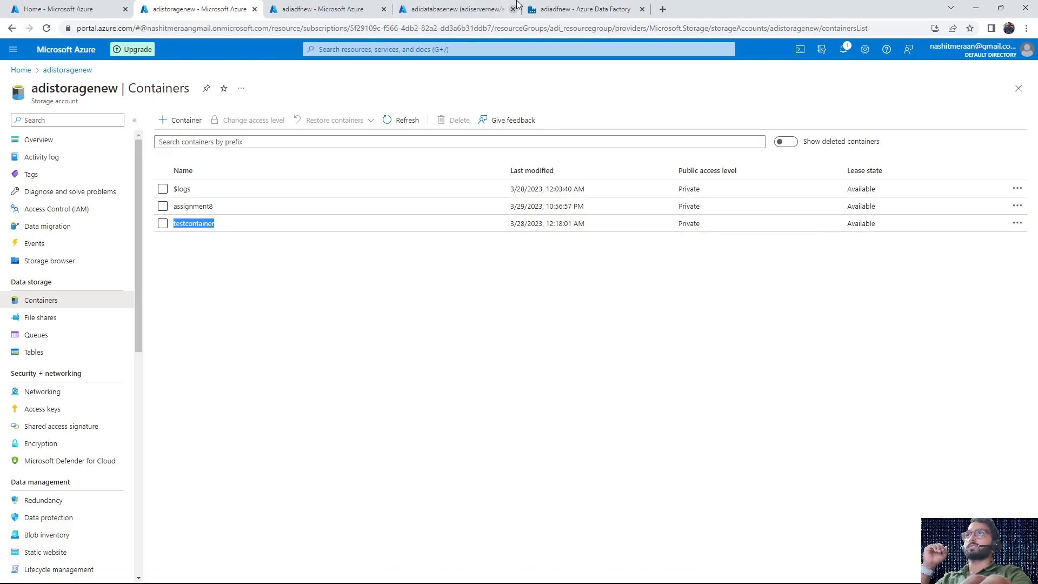
click(546, 9)
click(469, 6)
click(578, 10)
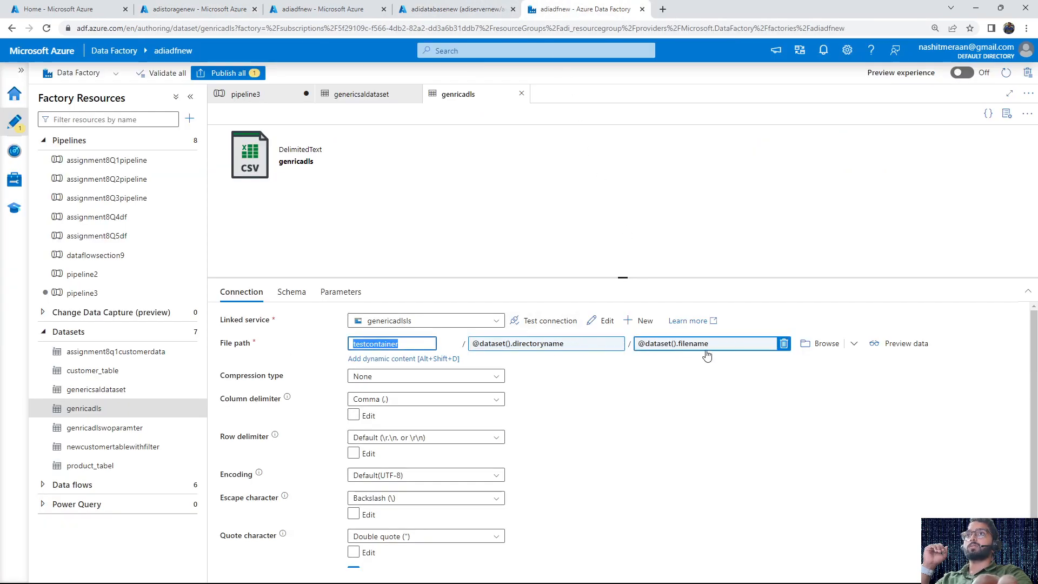
click(458, 5)
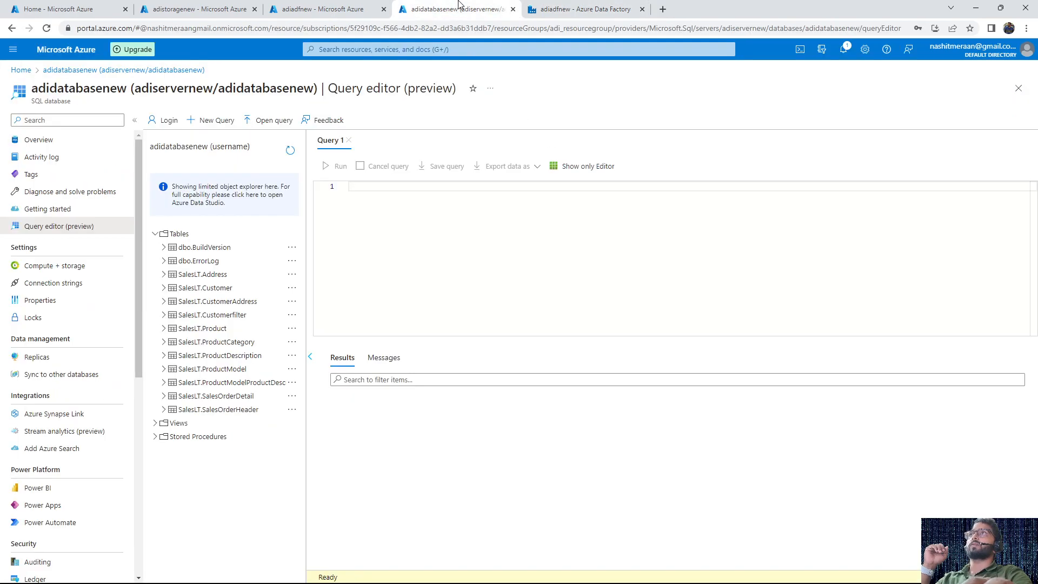
click(574, 8)
click(254, 94)
click(604, 453)
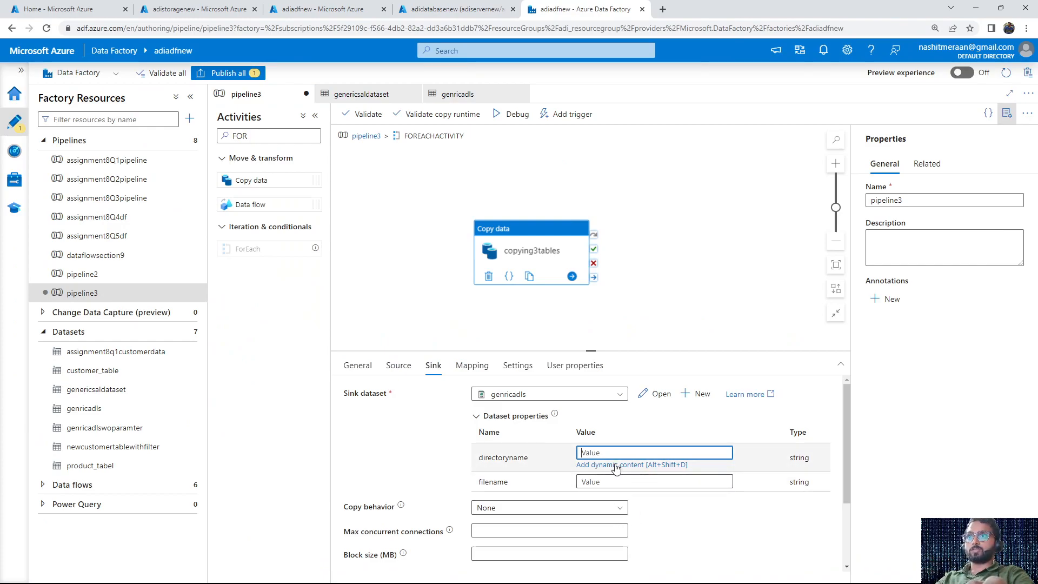
click(649, 465)
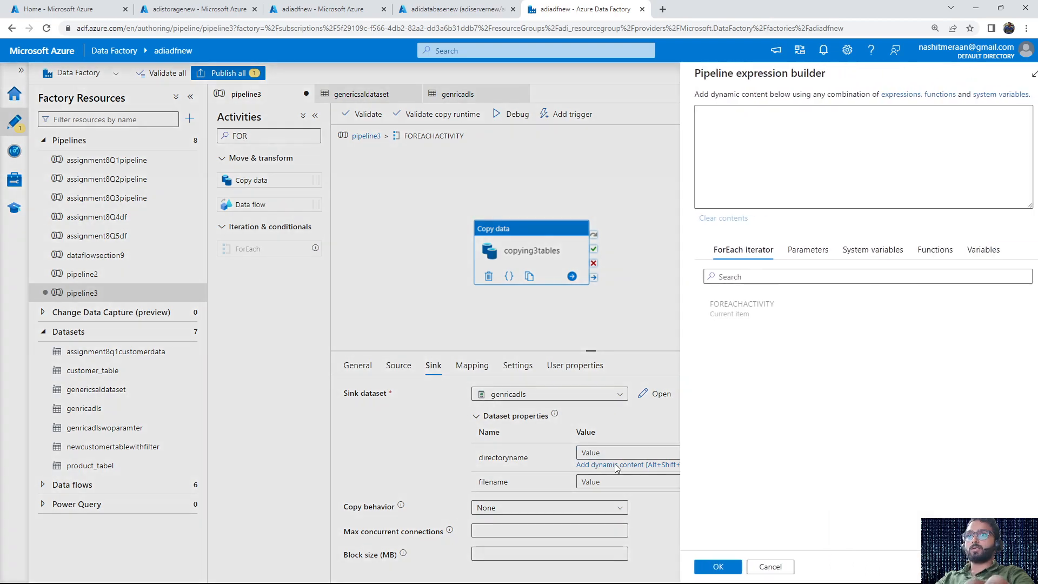
click(735, 315)
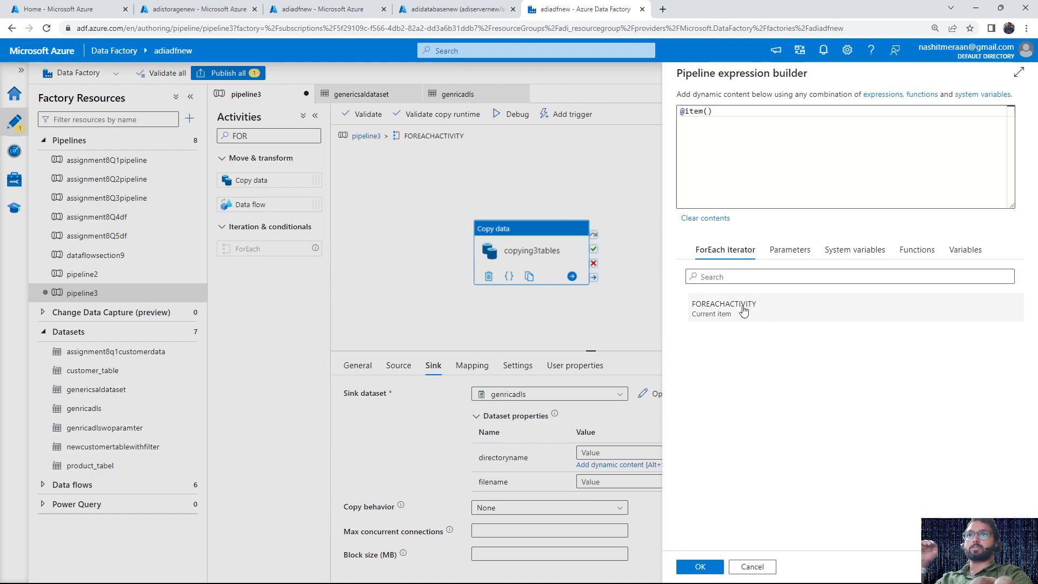
drag(725, 94, 679, 112)
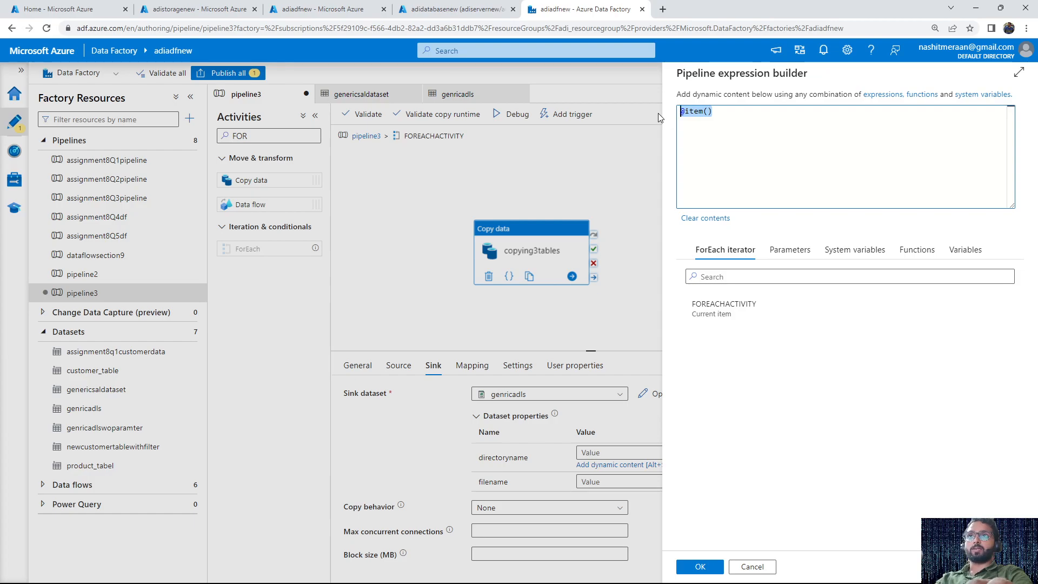
click(700, 566)
click(600, 472)
click(596, 484)
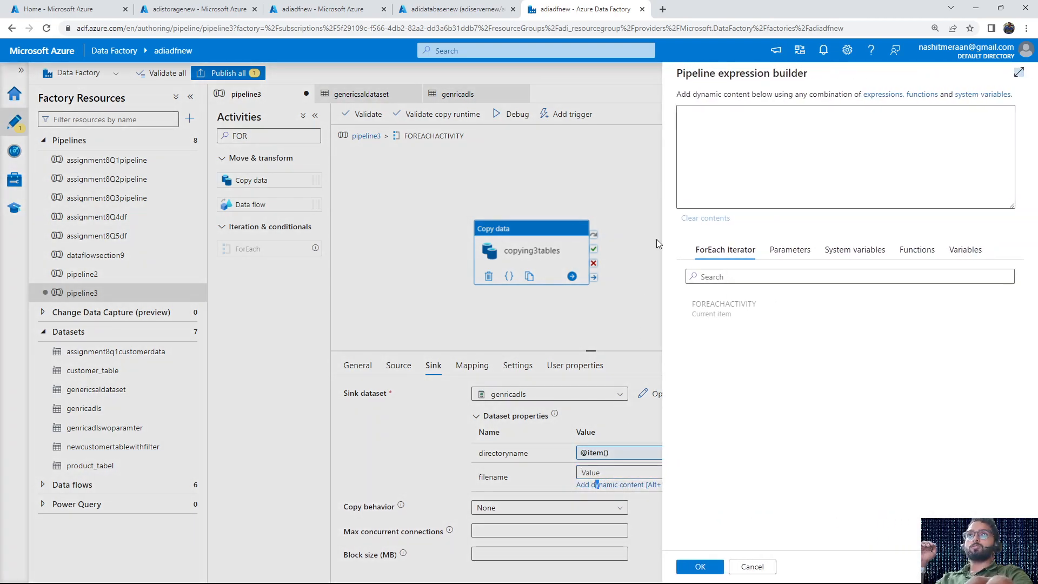
click(724, 307)
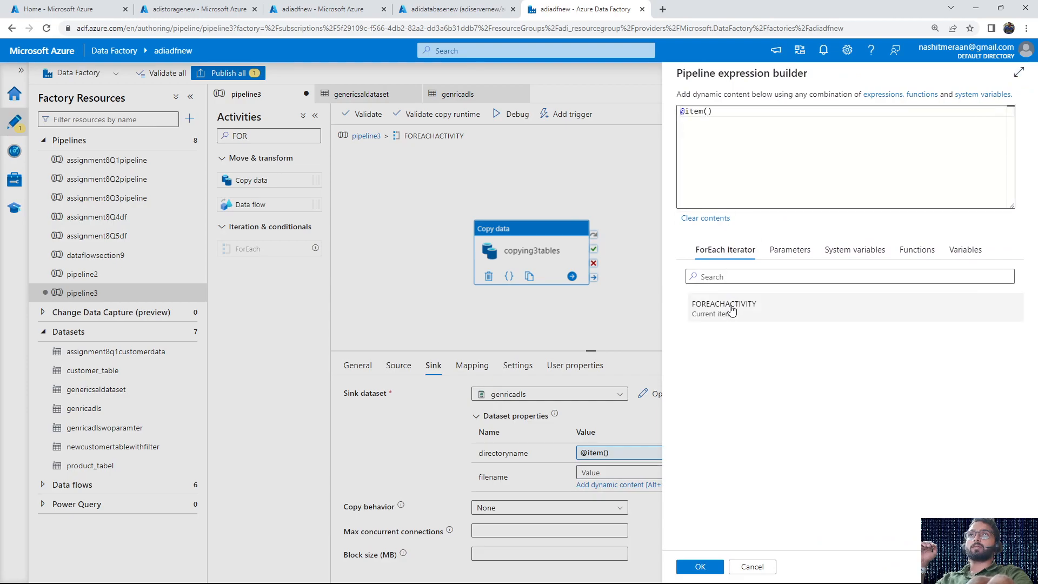
click(687, 567)
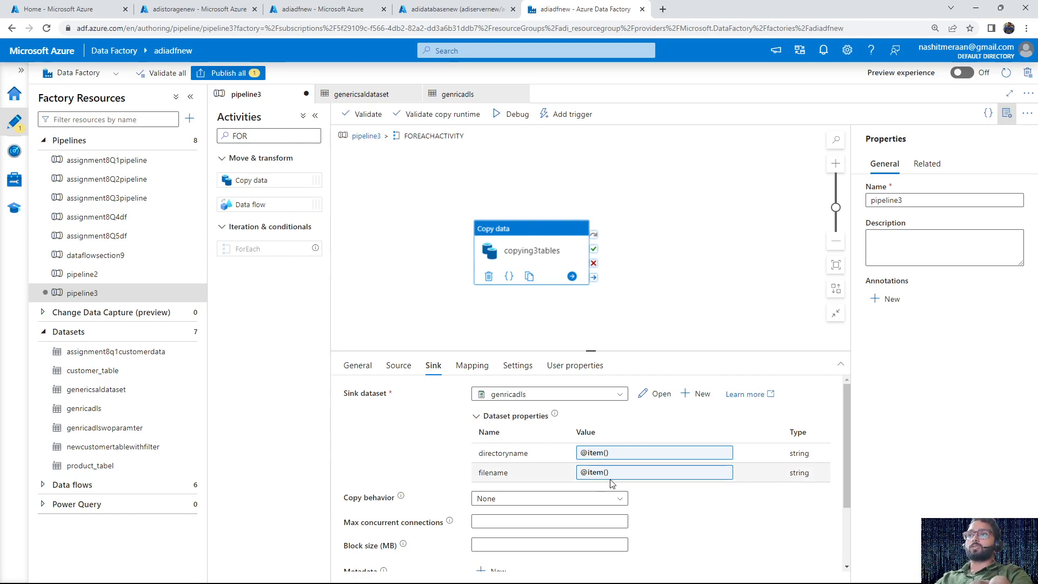
scroll(728, 513, down, 1)
scroll(724, 516, down, 2)
scroll(722, 510, up, 3)
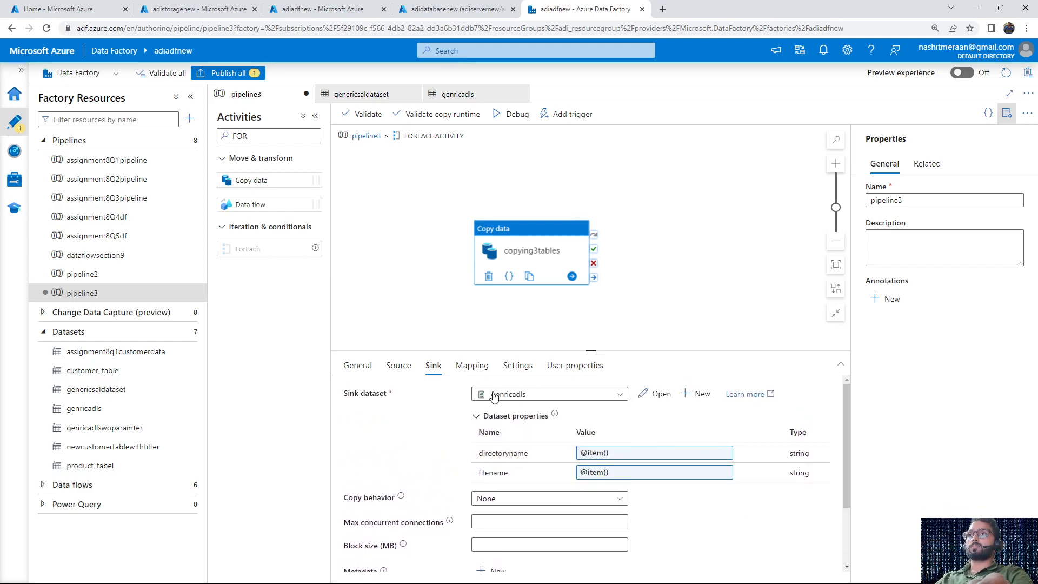
Return to the main pipeline3 canvas and review the source and sink settings of copying3tables inside FOREACHACTIVITY
click(364, 136)
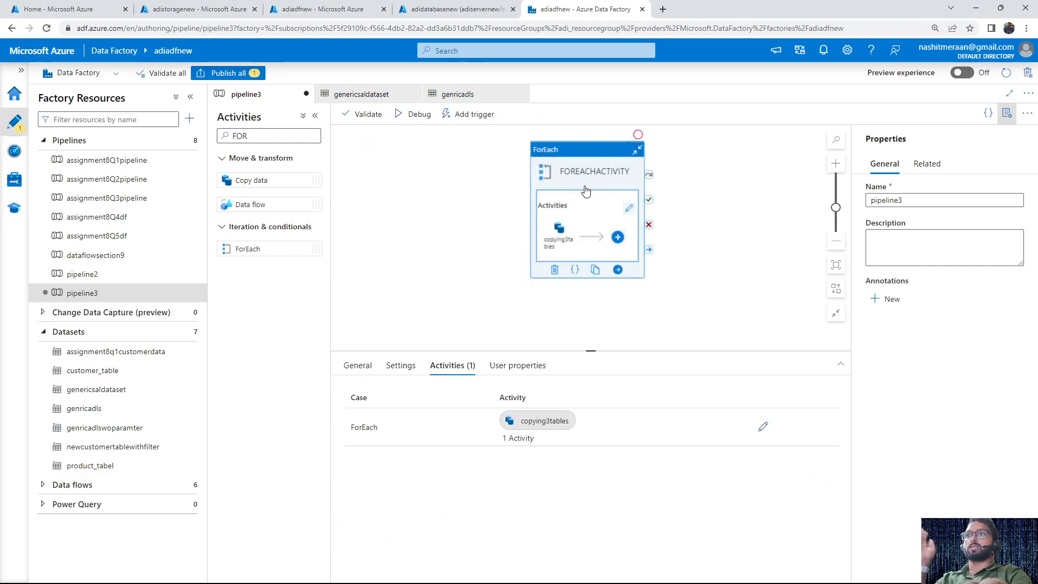
click(565, 246)
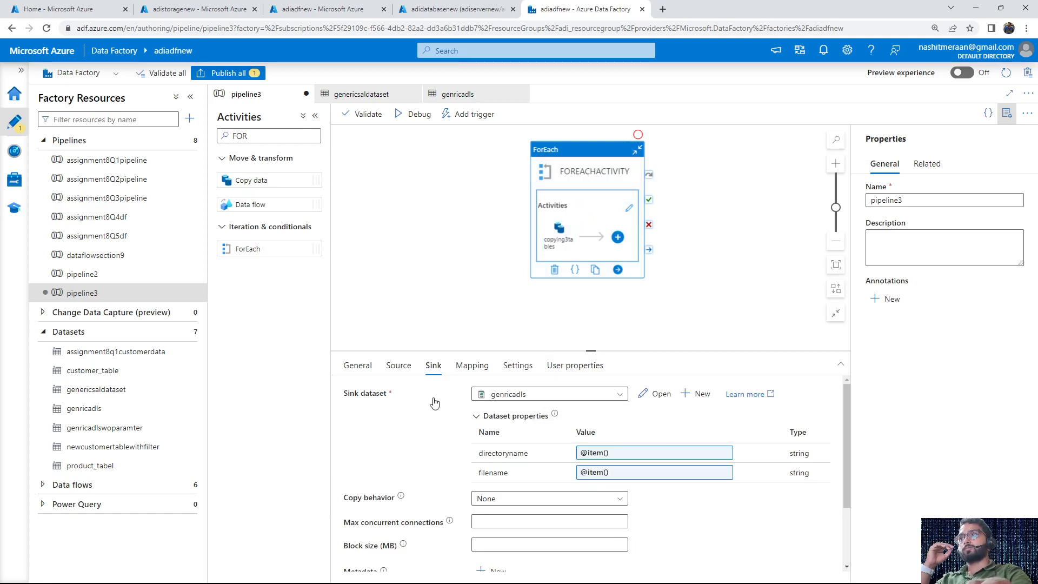
click(412, 370)
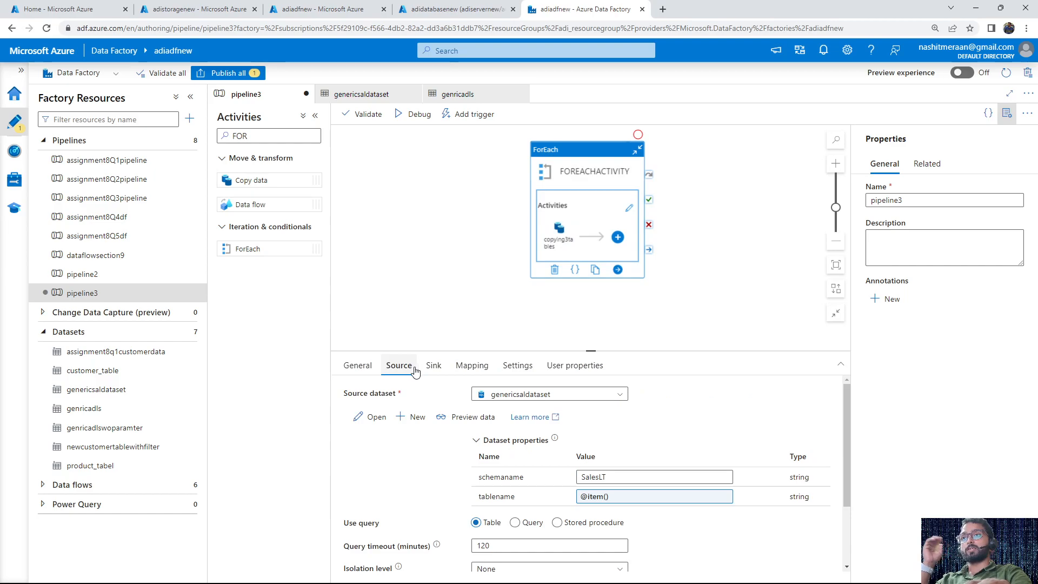
click(433, 367)
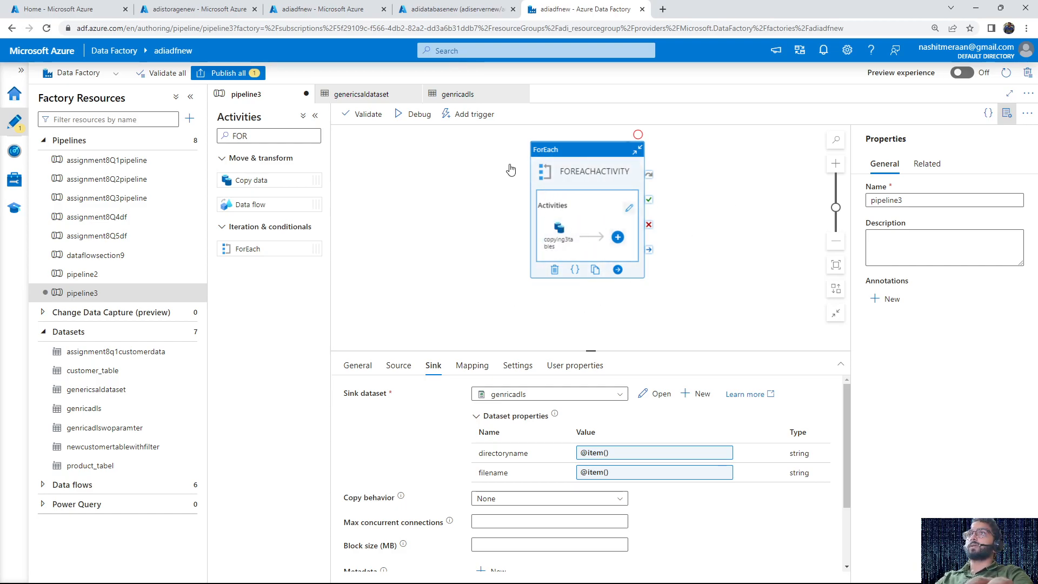
Run pipeline3 in debug mode and examine the ForEach settings and the activity runs in its output
click(424, 217)
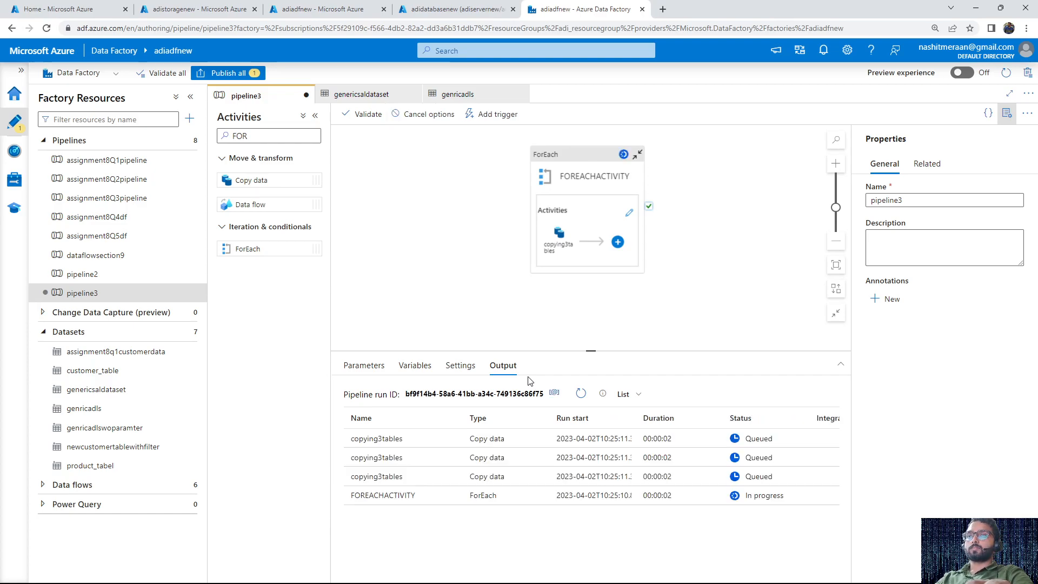
click(567, 179)
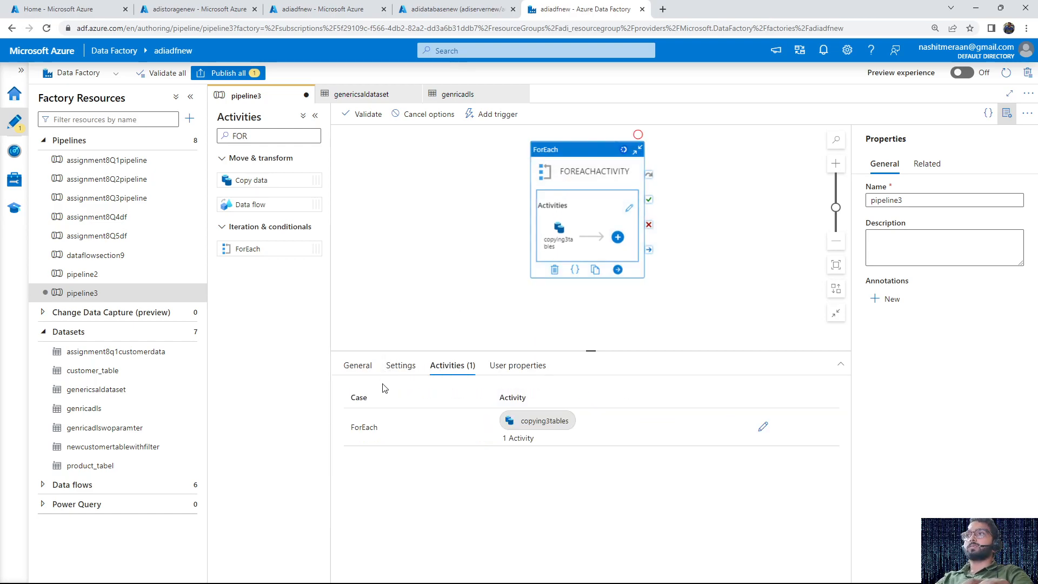
click(401, 373)
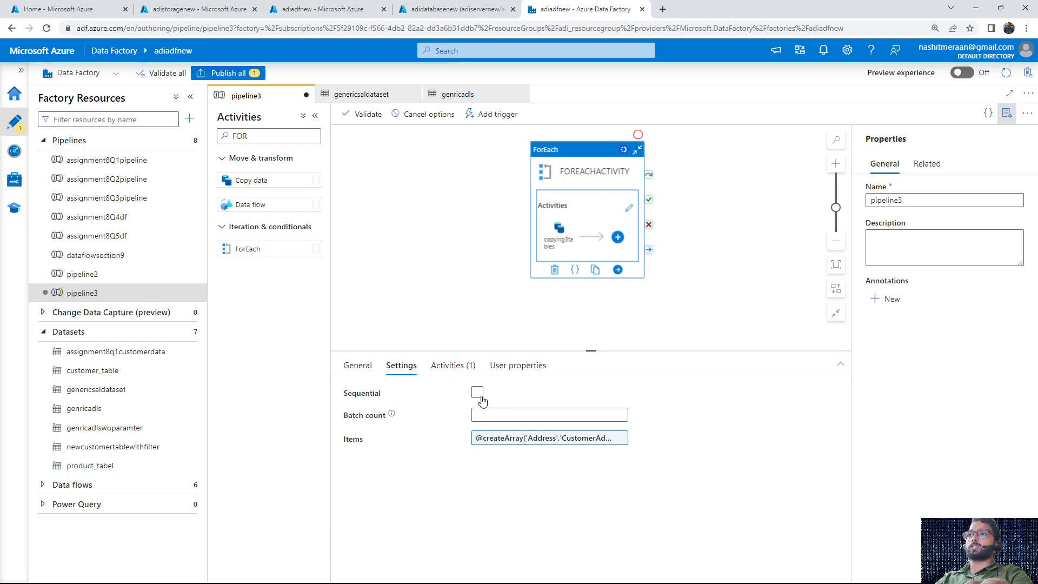
click(511, 309)
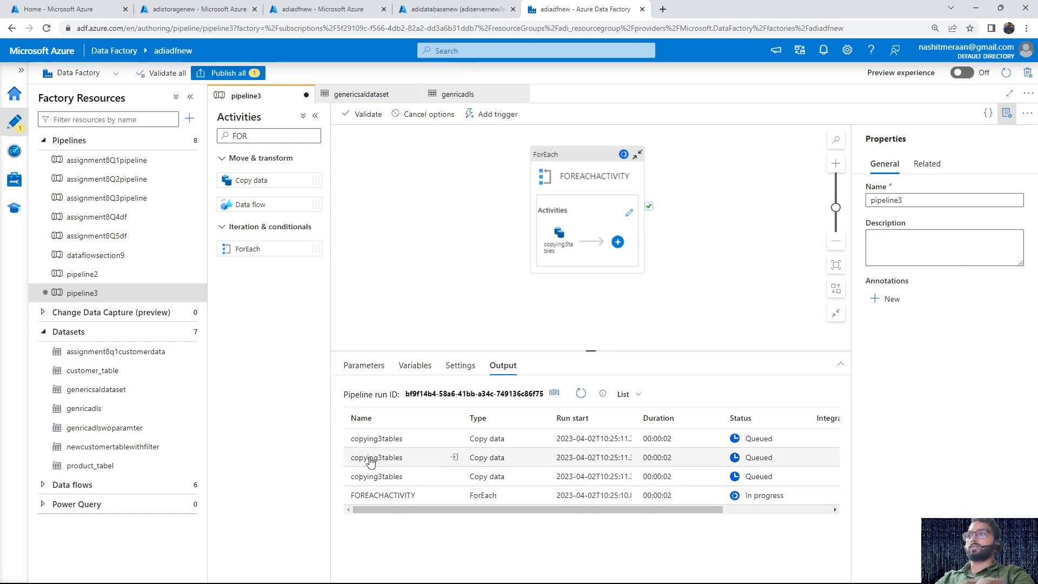
drag(414, 496, 341, 436)
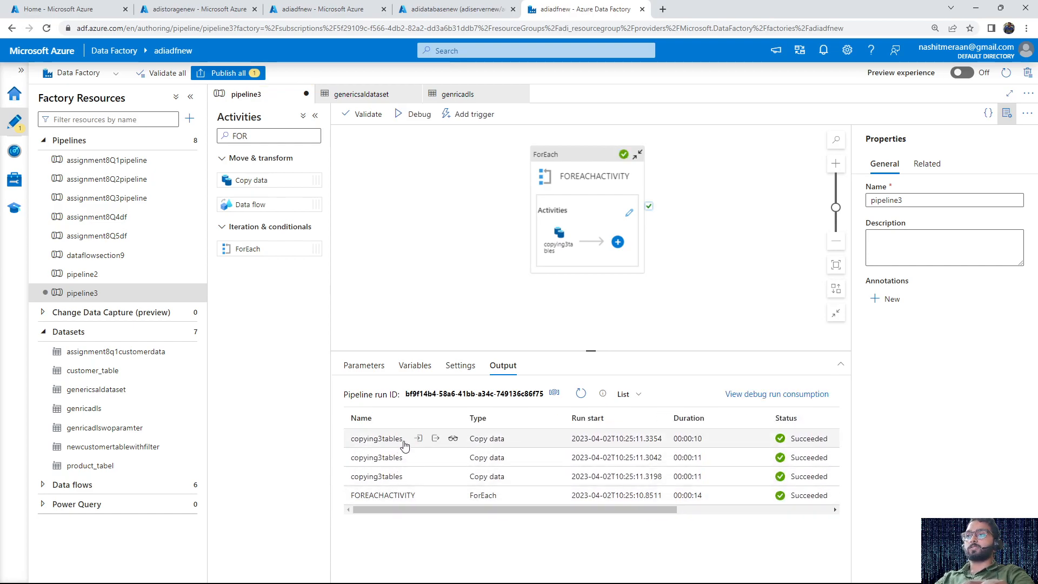
Open testcontainer in the adistoragenew storage account and examine the Address folder's file and its modification time
click(417, 7)
click(355, 7)
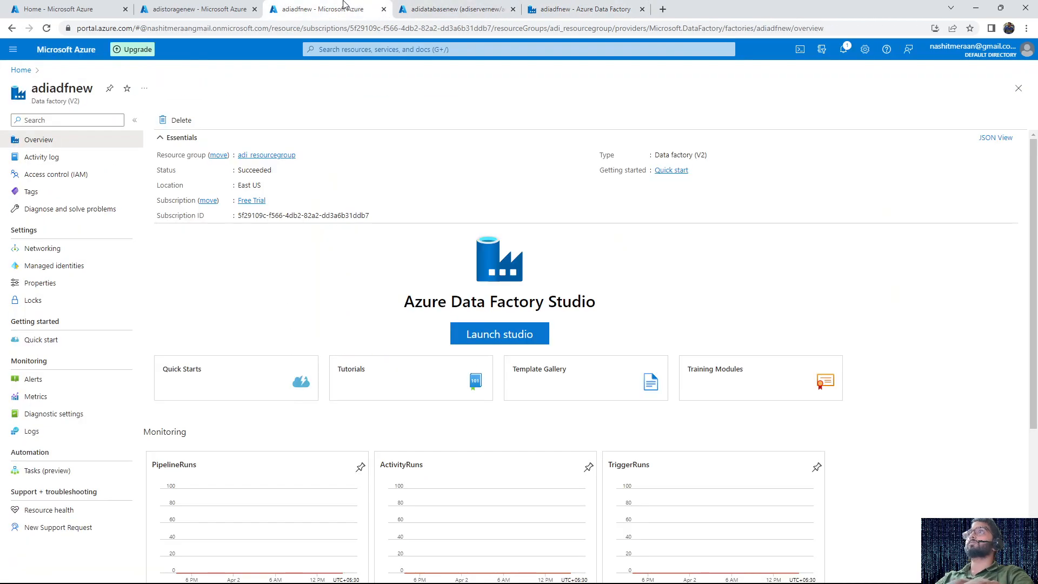
click(219, 5)
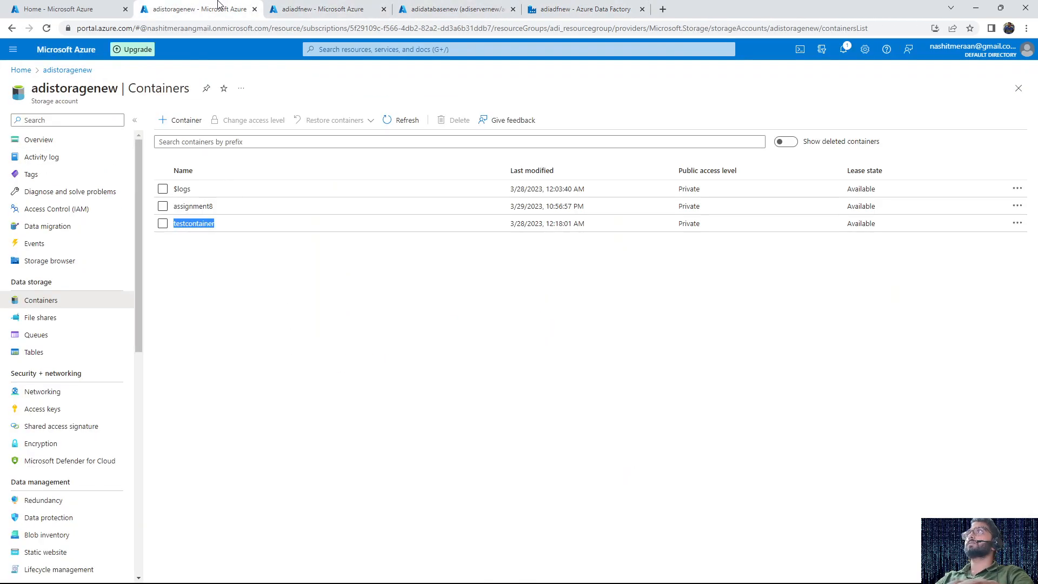
click(189, 224)
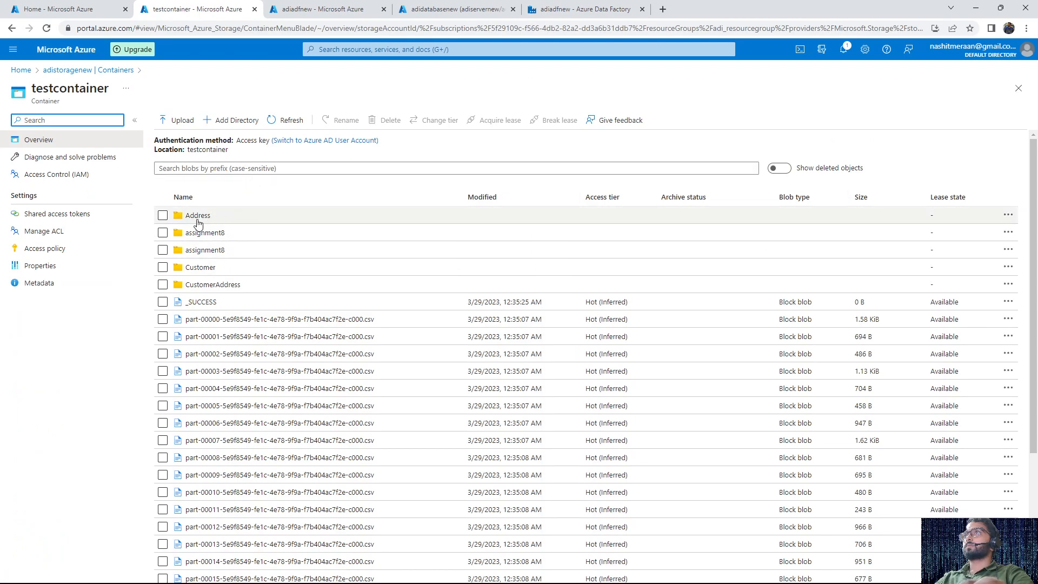
click(198, 221)
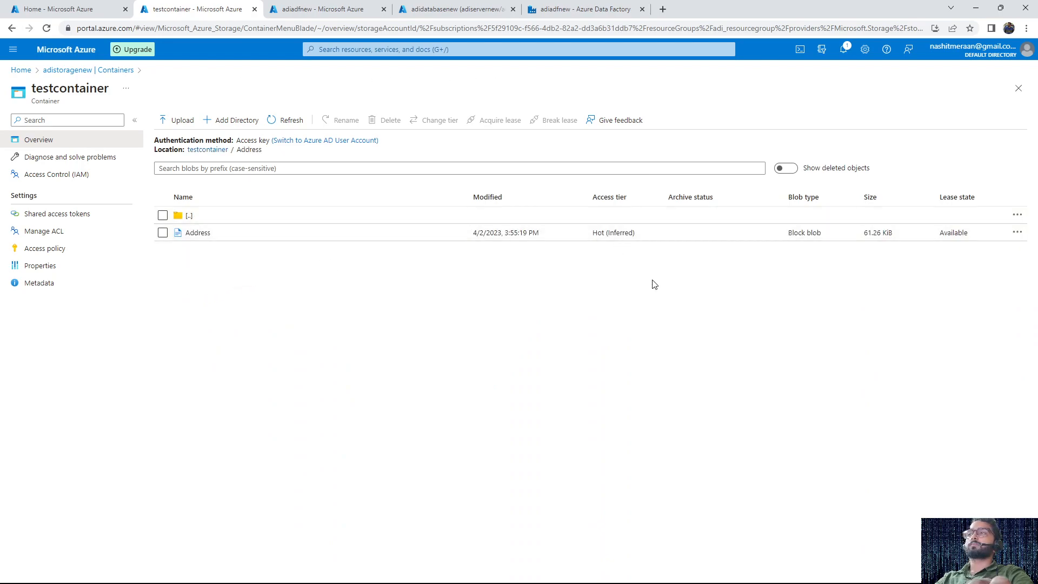
click(206, 149)
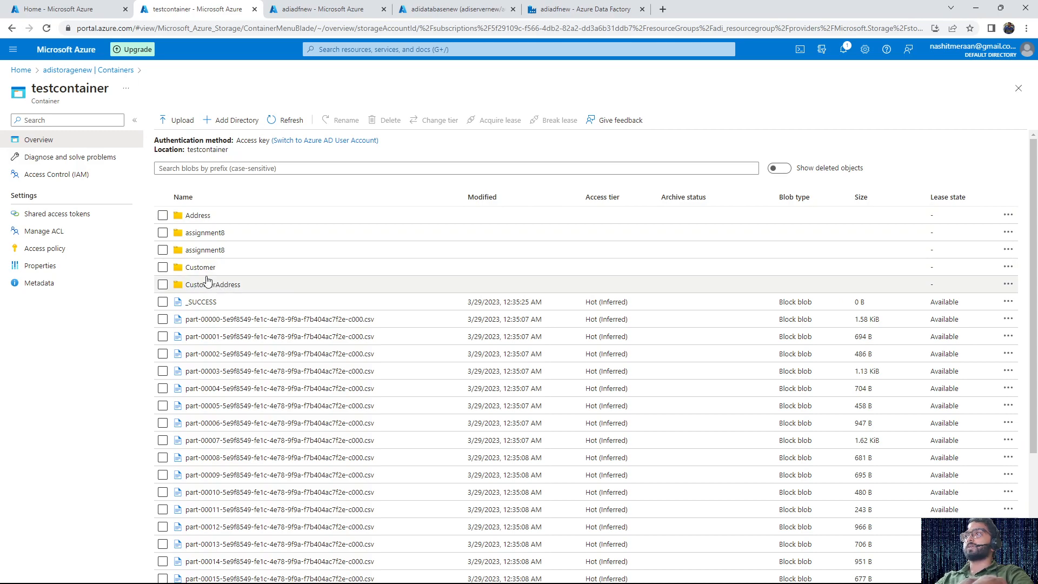
click(197, 216)
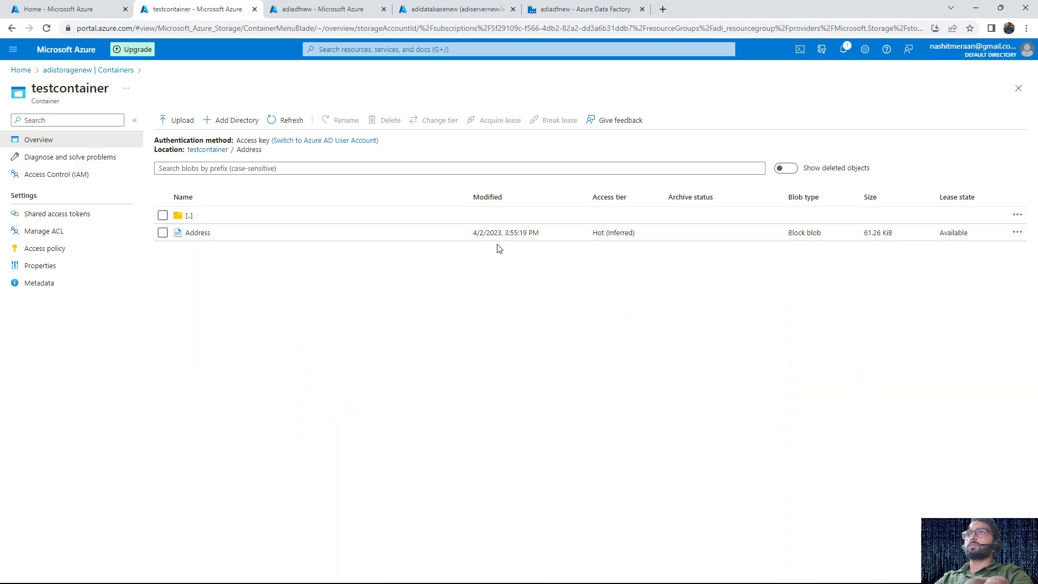
mouse_move(978, 583)
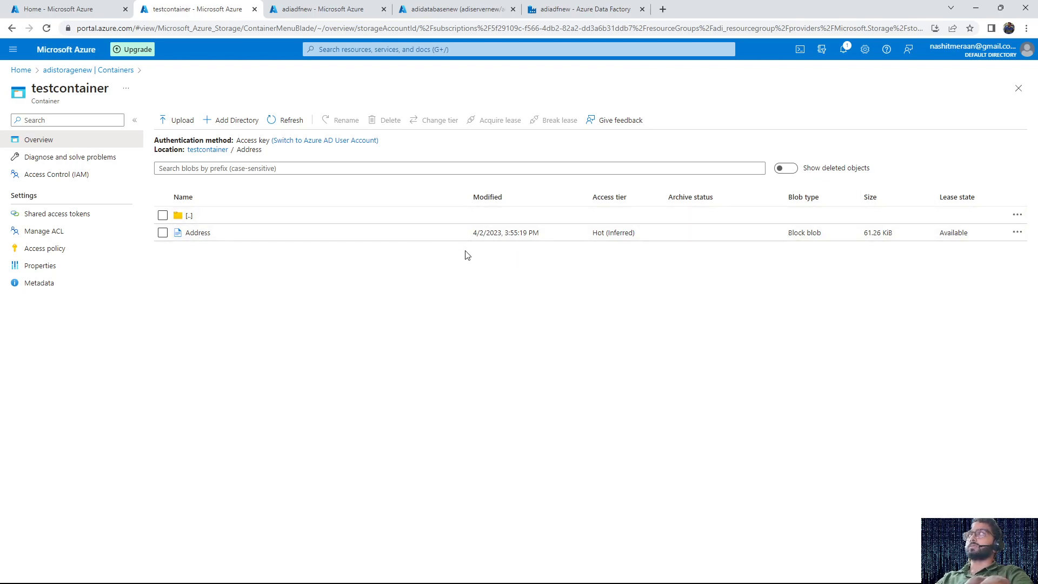
Return to Data Factory, enable sequential execution for FOREACHACTIVITY and run pipeline3 in debug mode
click(436, 6)
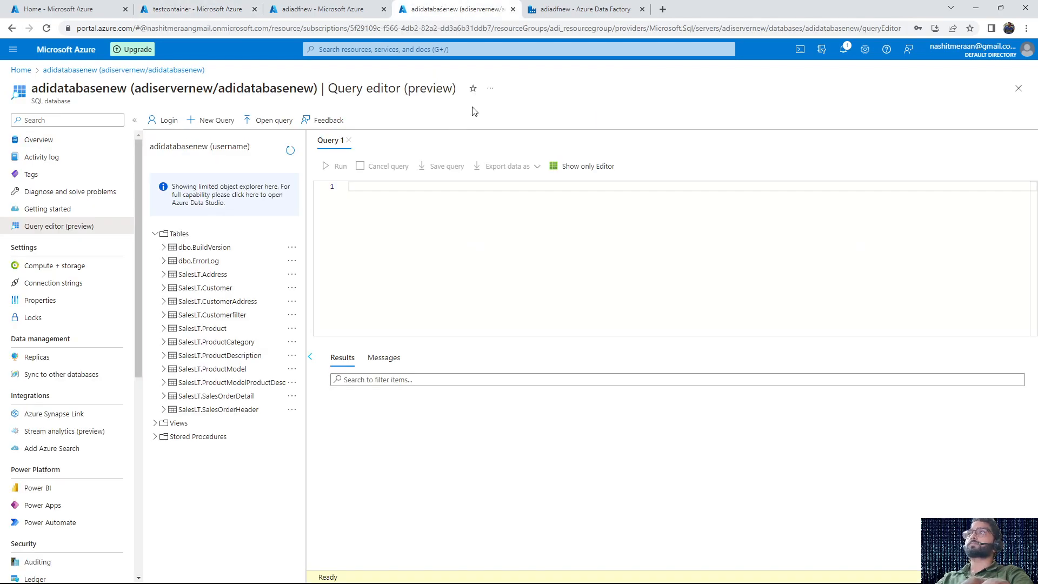
click(574, 7)
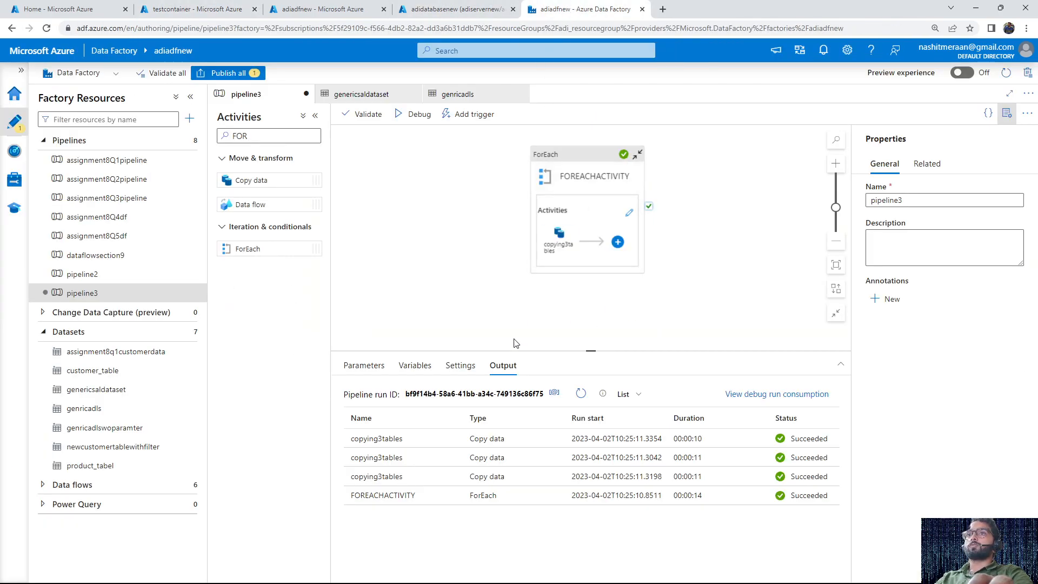
click(609, 190)
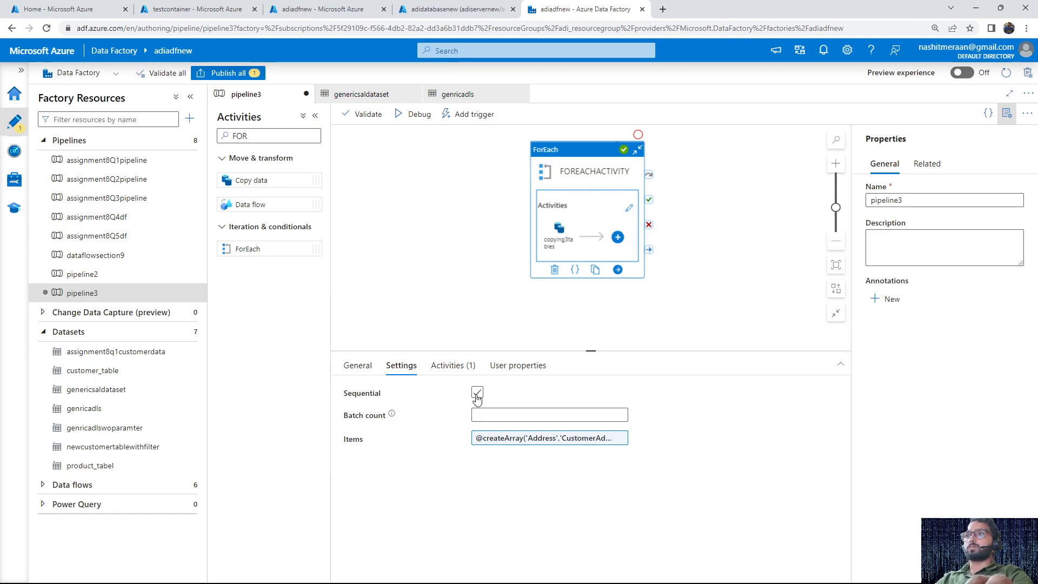
click(509, 268)
click(400, 113)
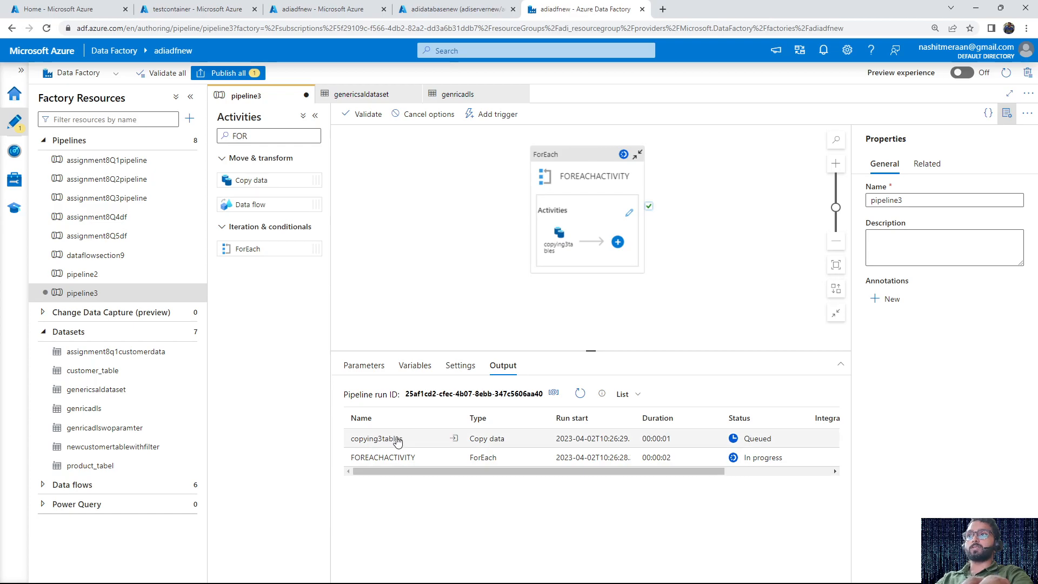
Refresh the debug run status and examine the details and output of a copying3tables run
drag(411, 442, 352, 437)
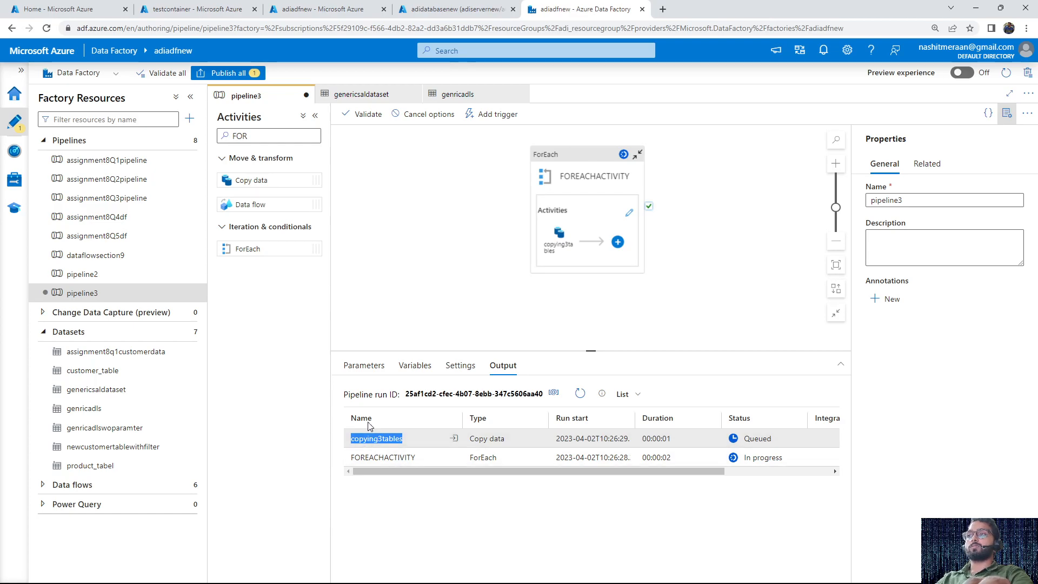
click(580, 394)
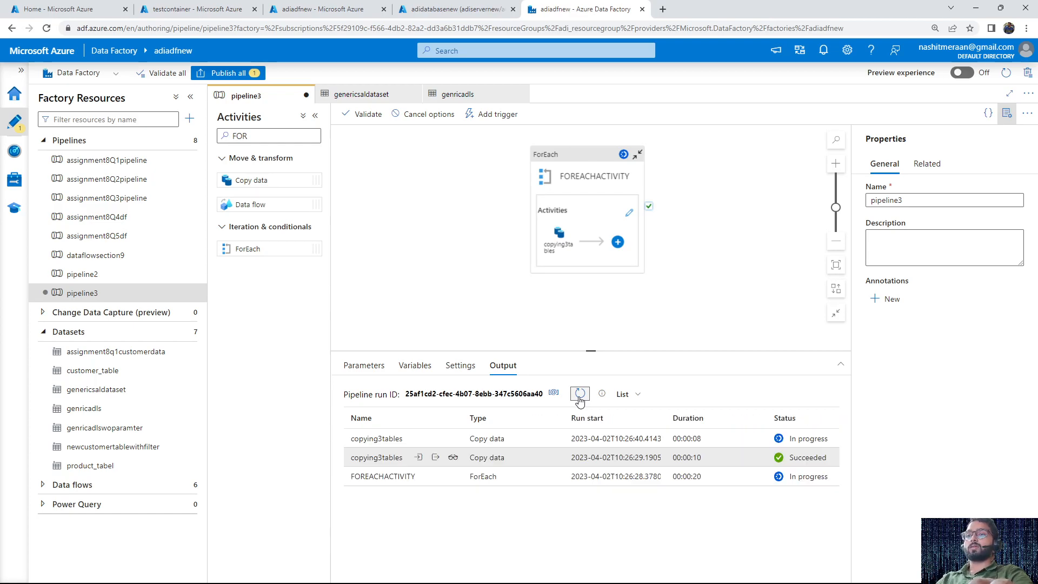
click(580, 395)
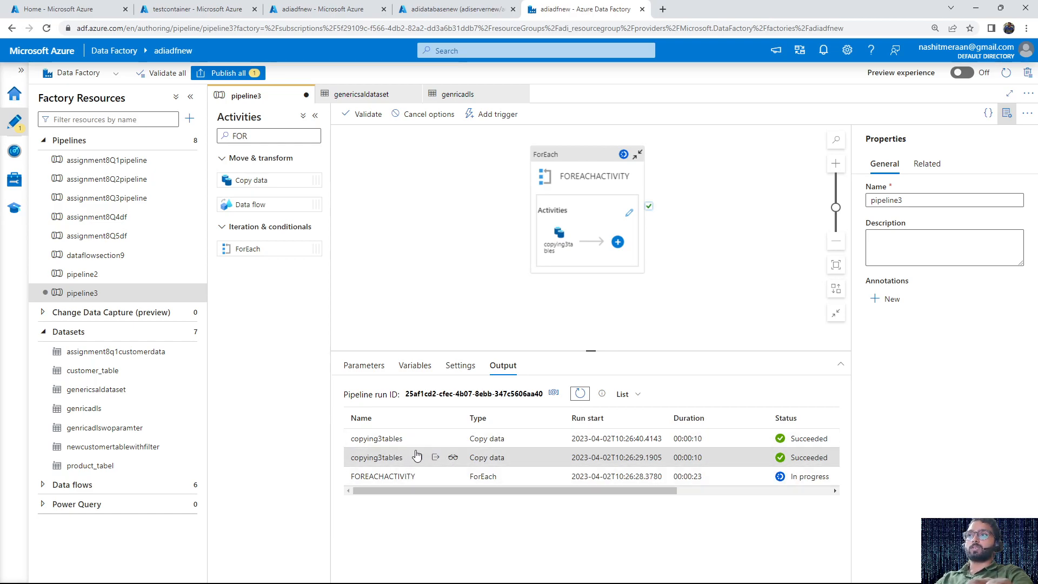
click(453, 459)
click(792, 77)
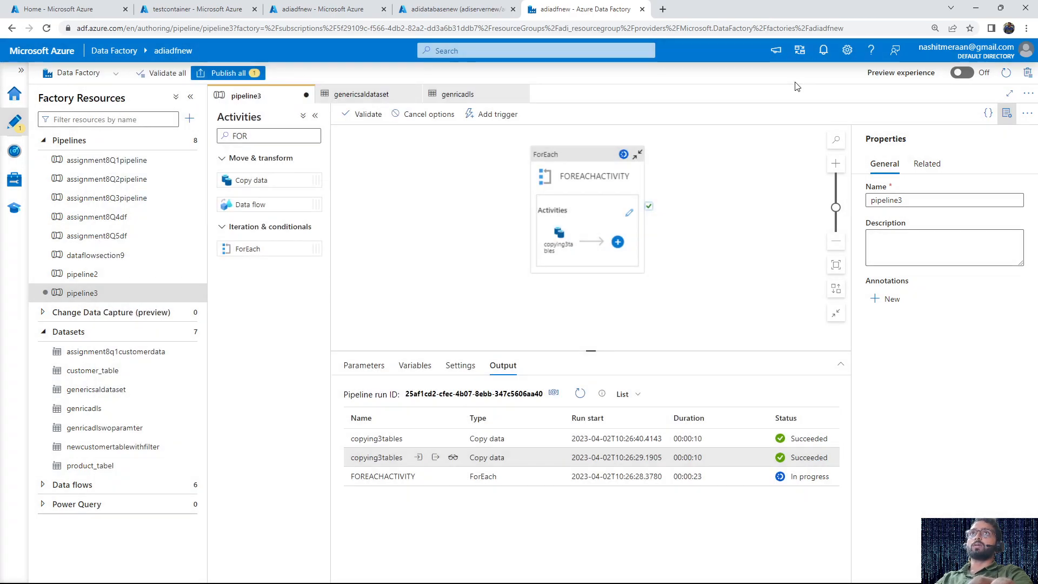
click(436, 459)
scroll(435, 389, down, 10)
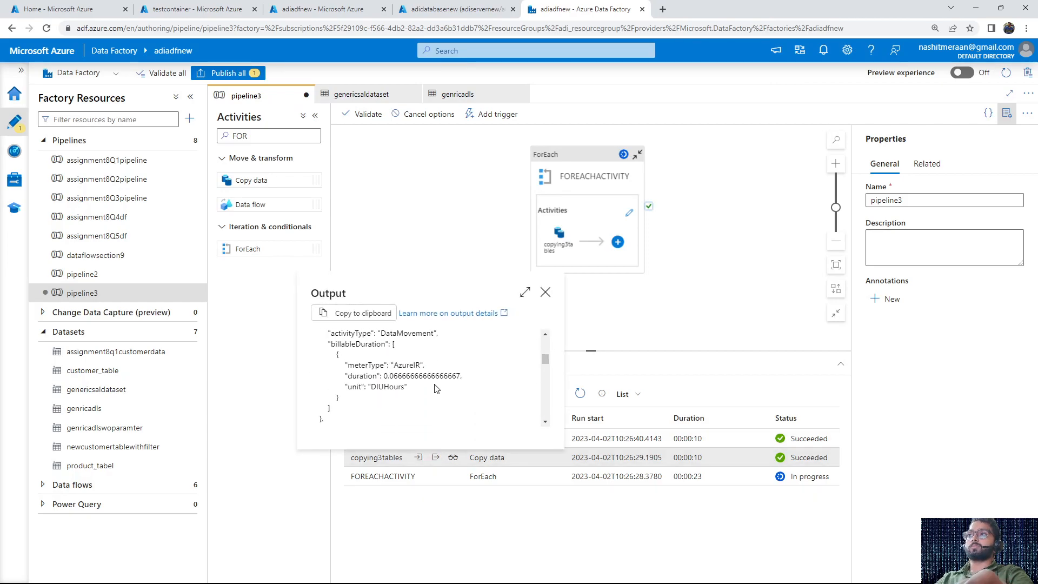
click(545, 292)
click(580, 394)
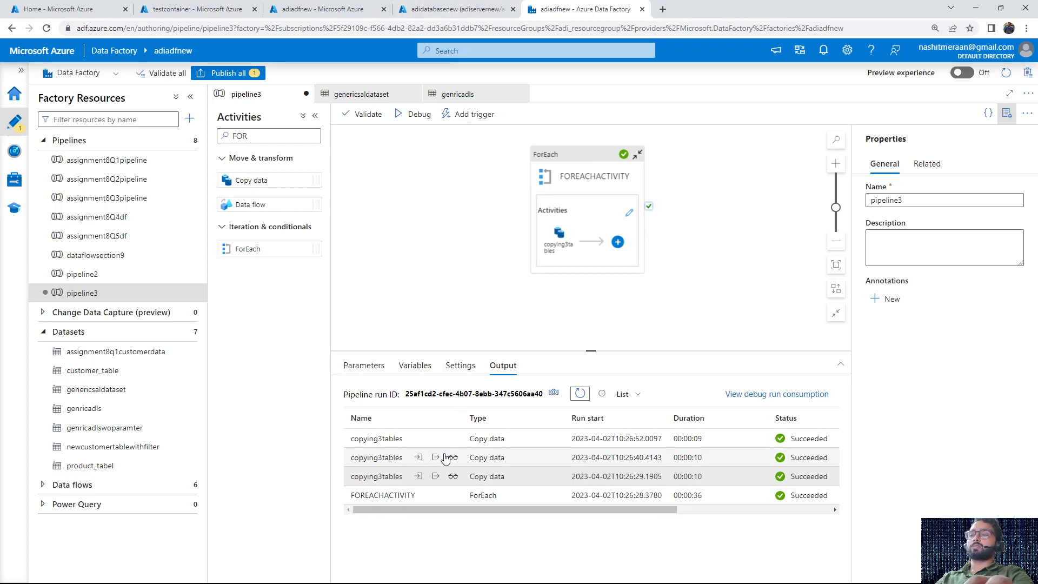
Check the modification time of the file in testcontainer's Address folder and return to FOREACHACTIVITY's settings in Data Factory
click(168, 7)
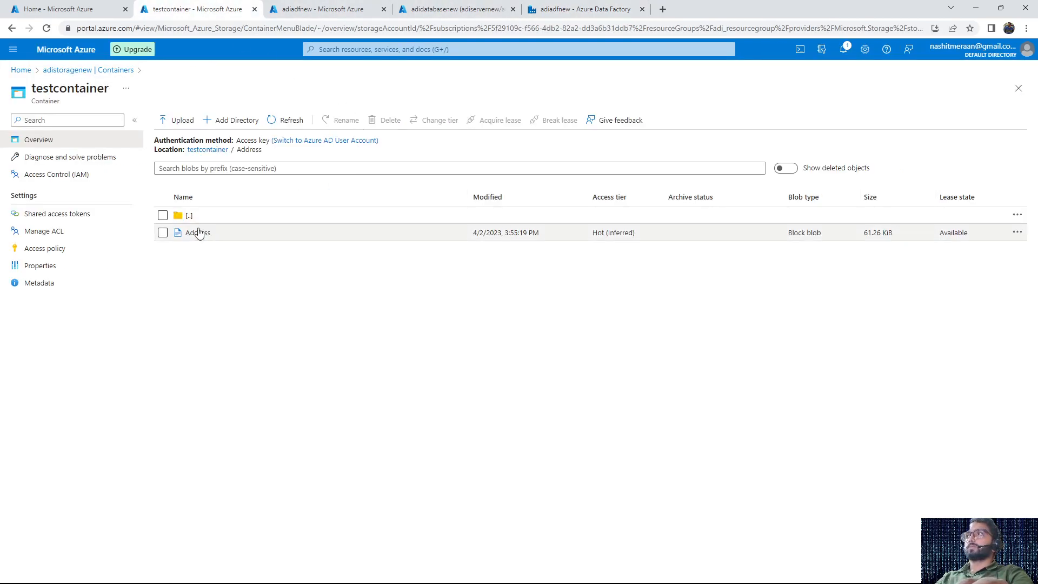
click(201, 152)
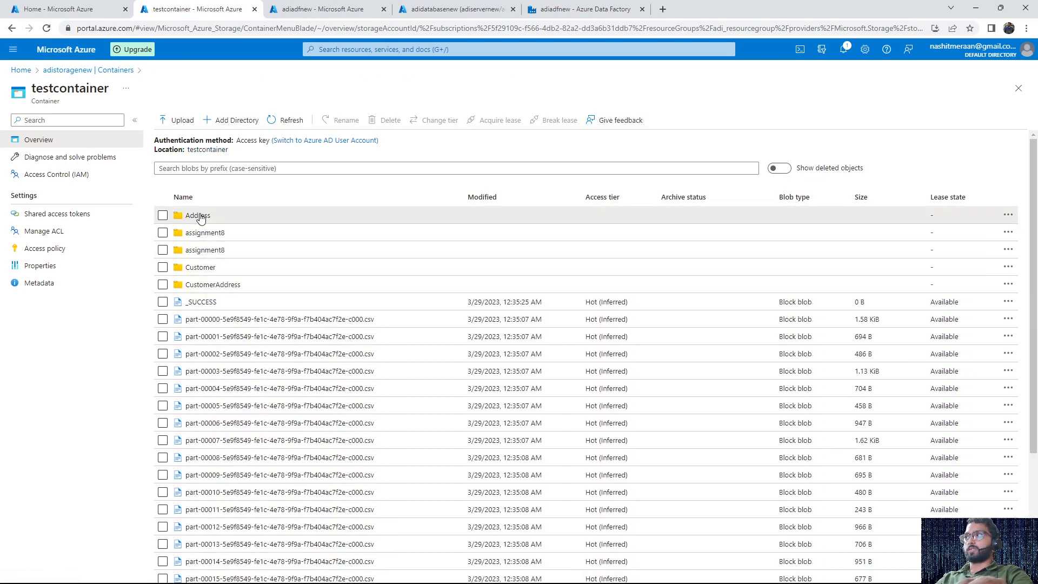
click(198, 216)
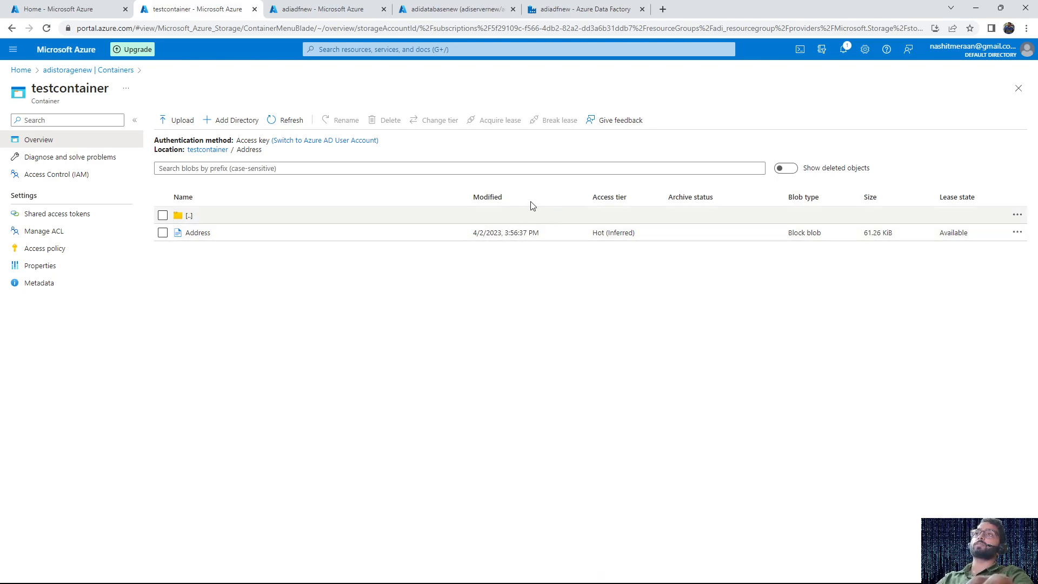
click(472, 7)
click(581, 8)
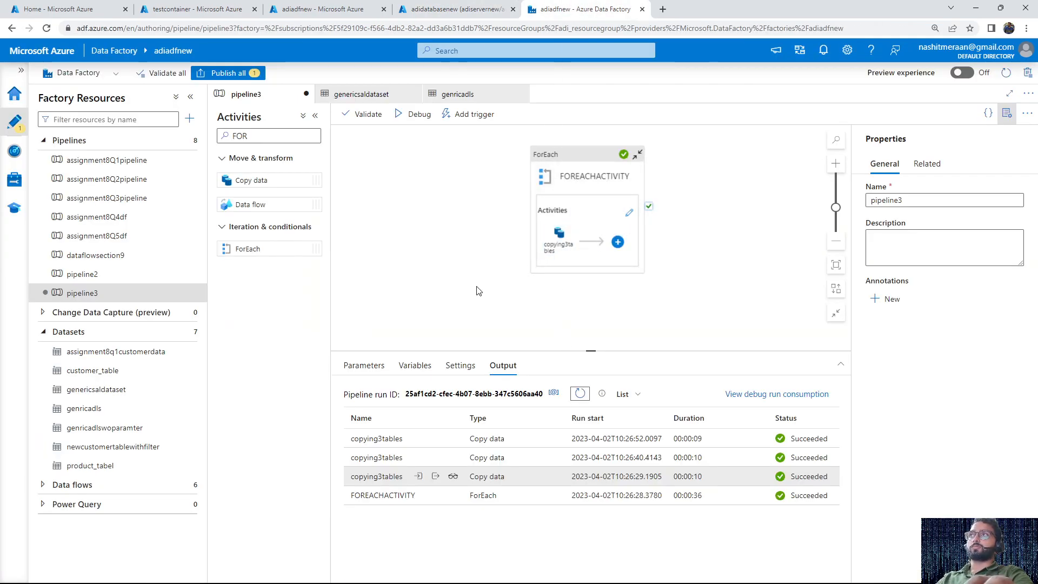
click(580, 206)
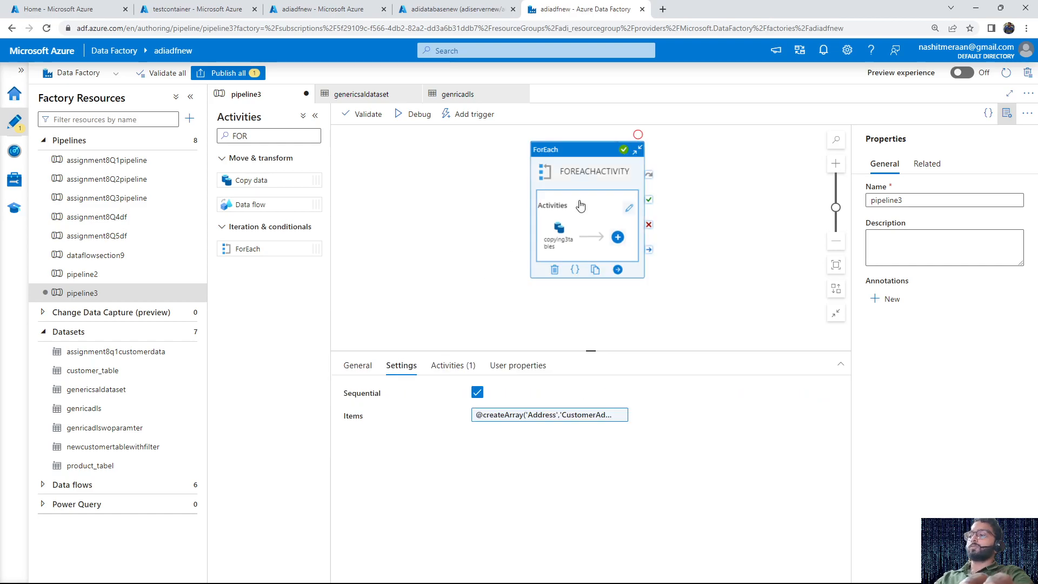
Create a text document on the desktop and write the note "copy the customer table when record count is>500" in Notepad
key(super+d)
right_click(383, 247)
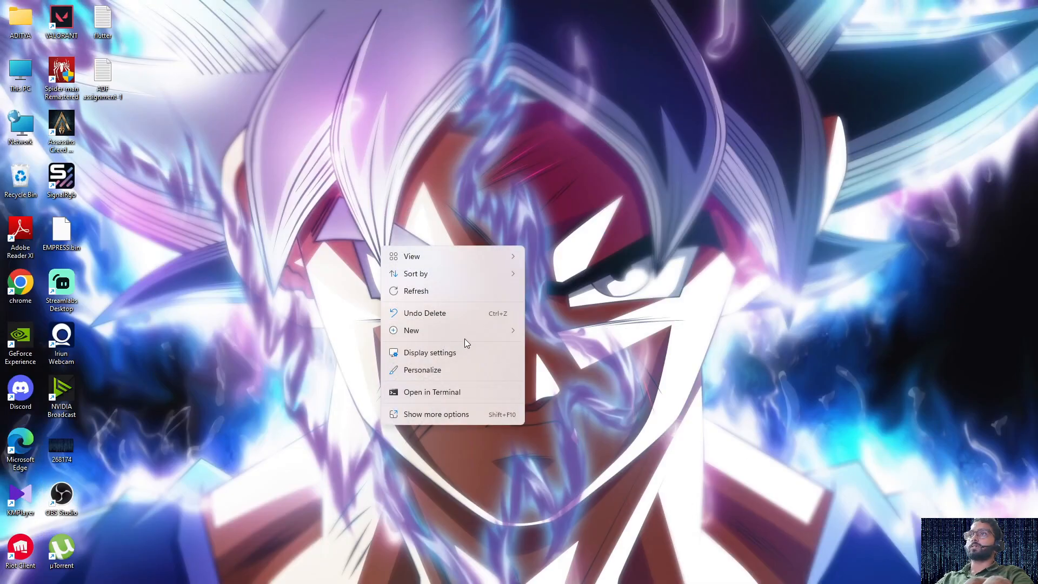
mouse_move(477, 330)
click(565, 469)
key(Return)
double_click(396, 285)
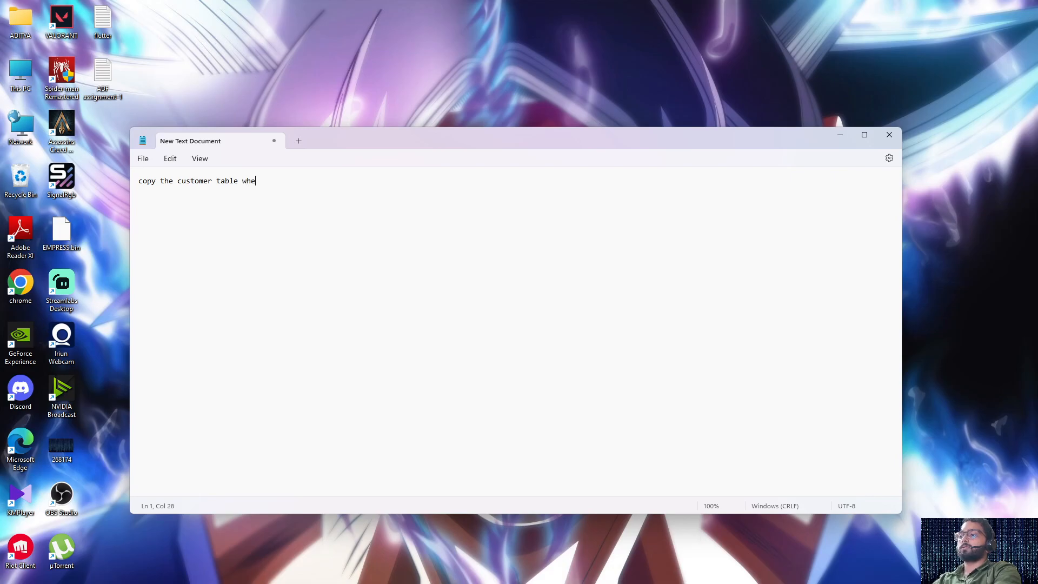
text(cord count is )
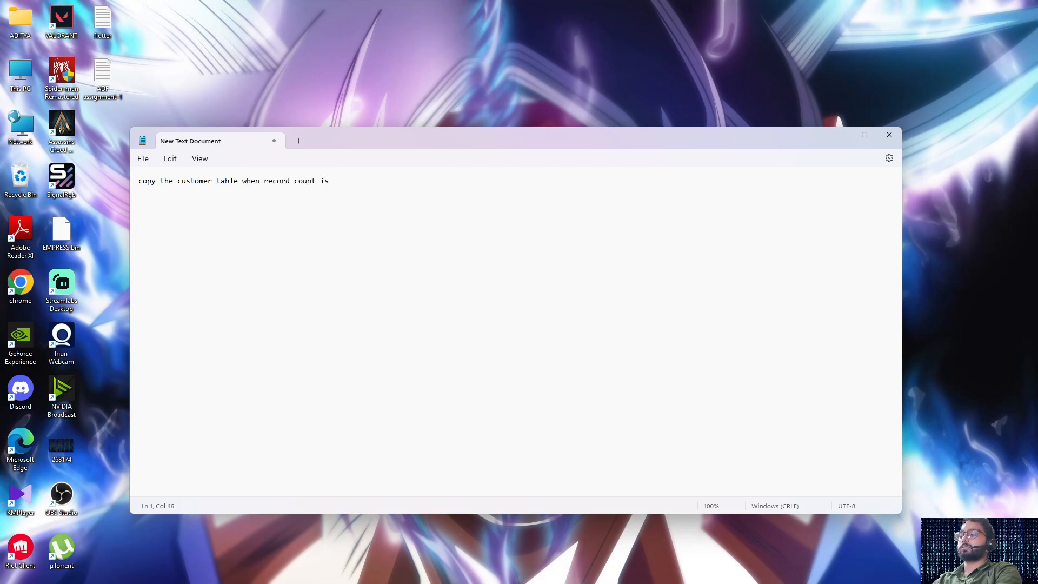
text(500)
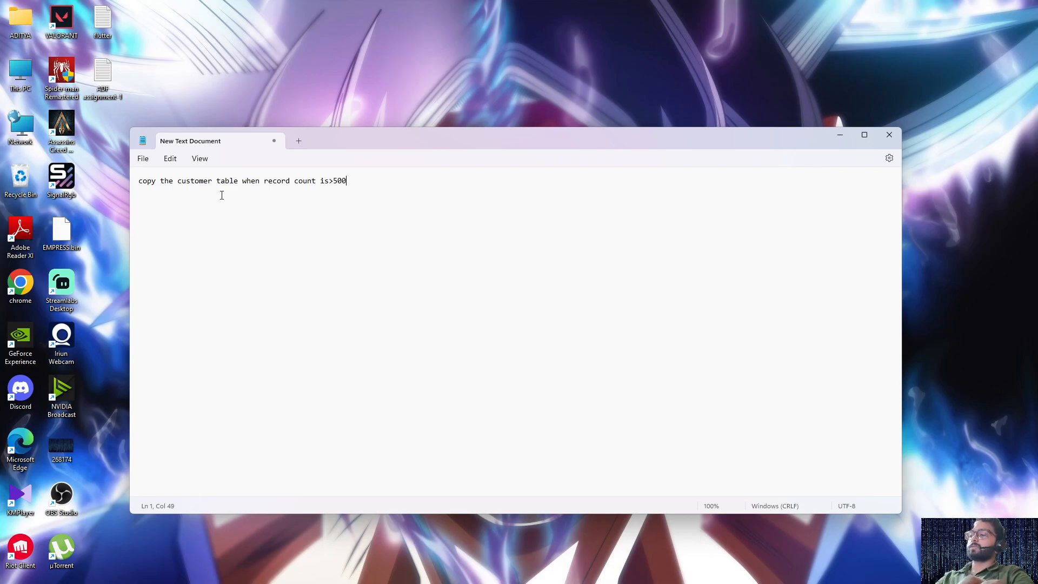
key(ctrl+comma)
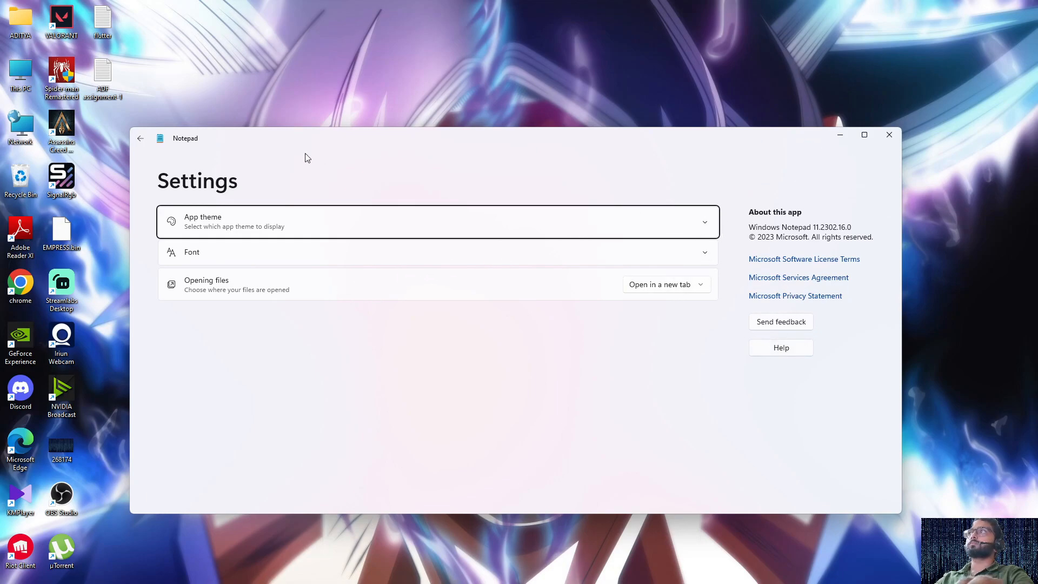
click(141, 138)
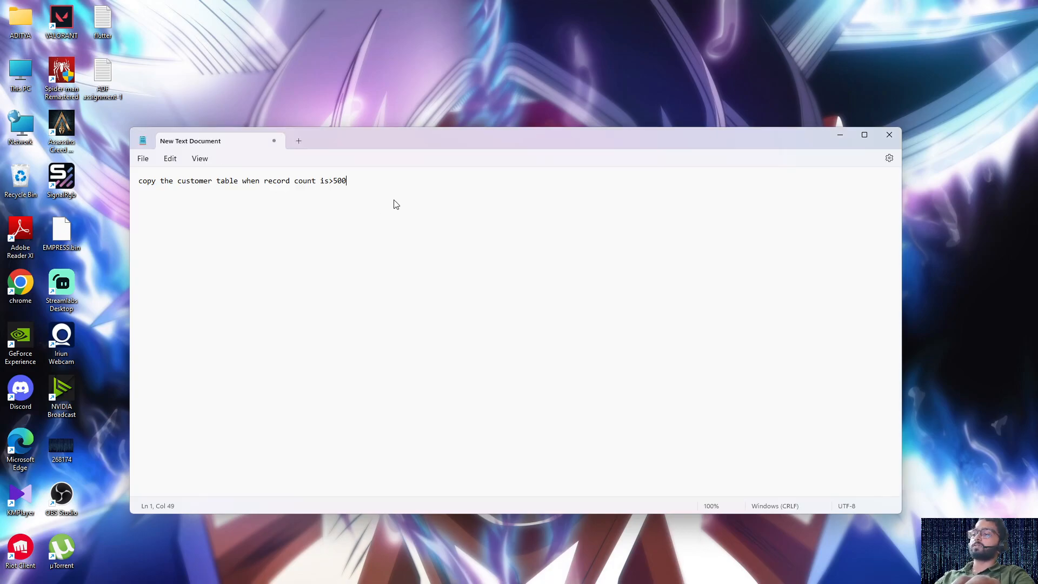
Switch back to Data Factory and replace FOREACHACTIVITY in pipeline3 with a Lookup activity
key(alt+Tab)
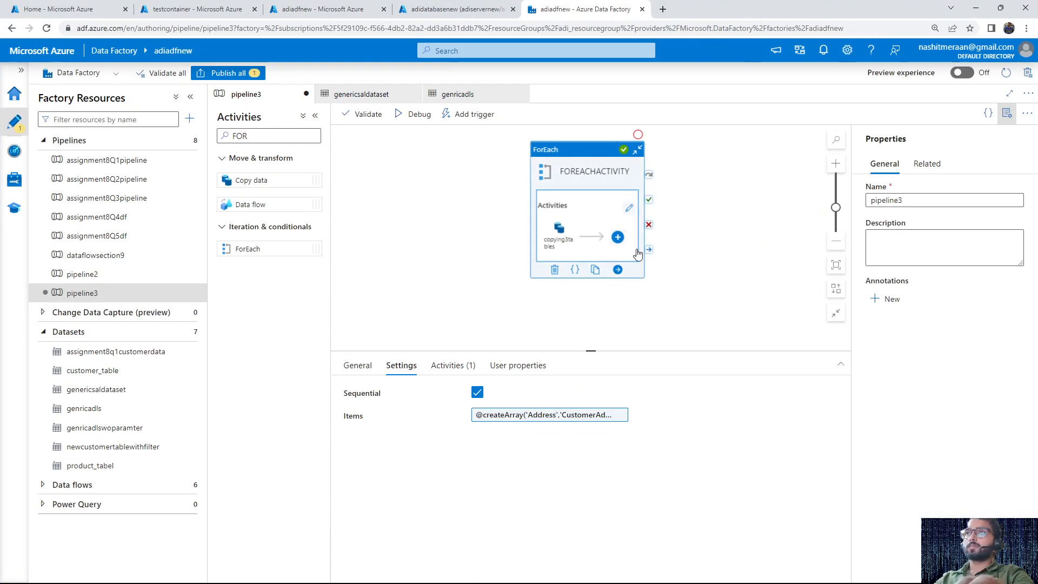
key(Delete)
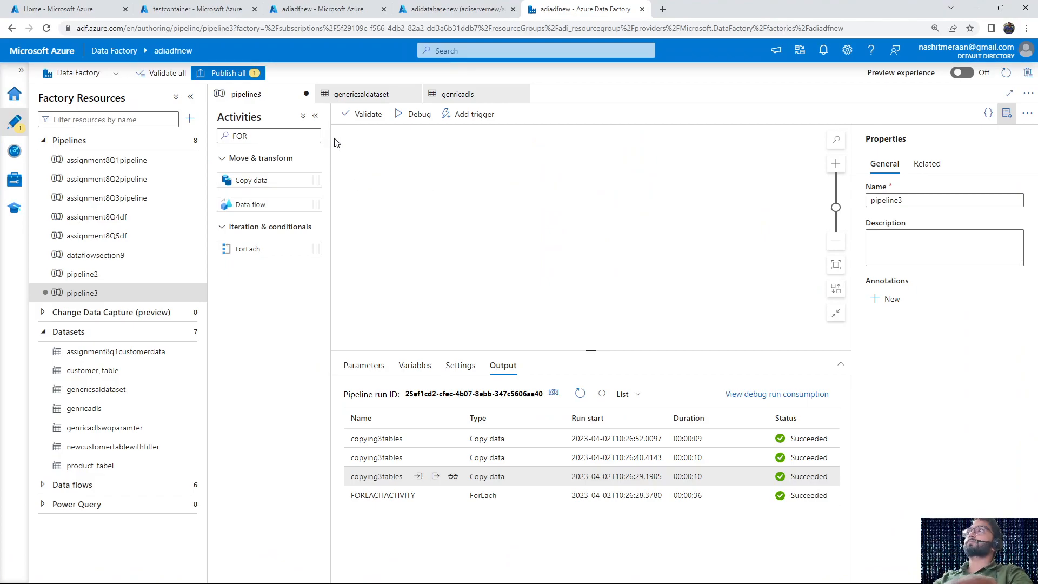
double_click(291, 131)
key(BackSpace)
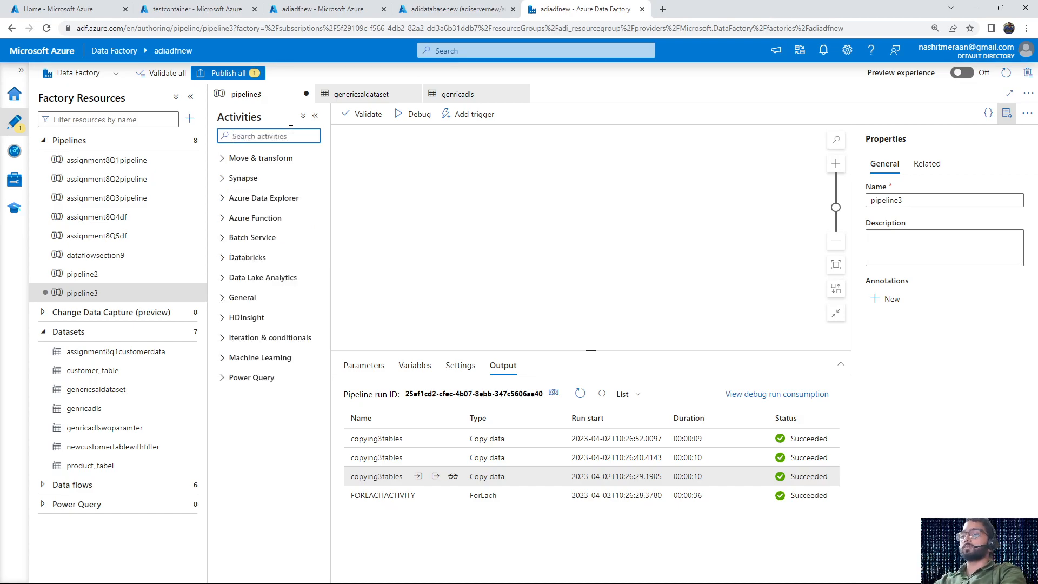
text(look)
drag(265, 180, 466, 231)
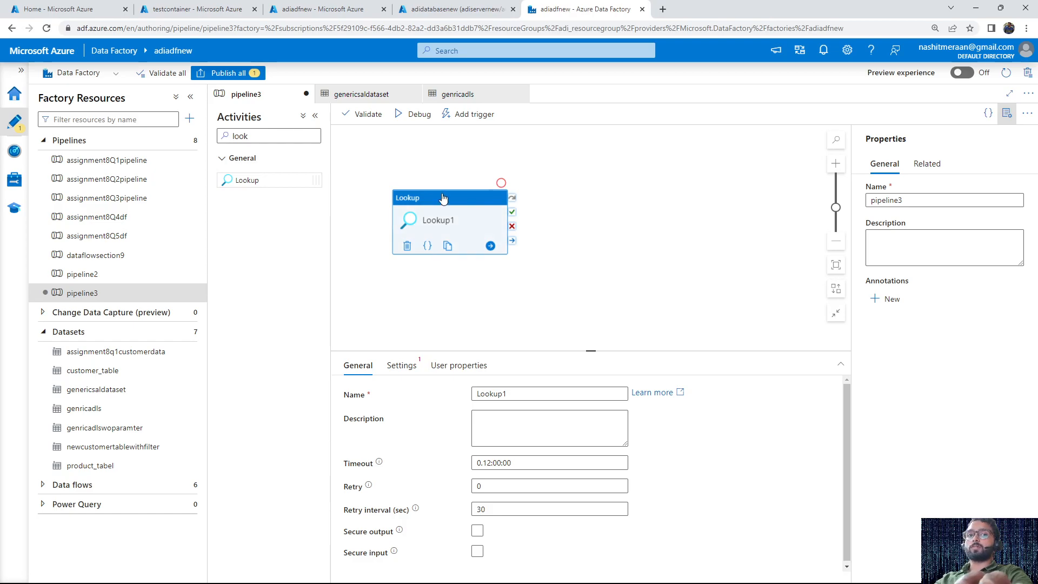
Rename the Lookup activity in pipeline3 to gettingthenumberofrecord
click(526, 391)
key(BackSpace)
key(BackSpace)
key(BackSpace)
key(BackSpace)
key(BackSpace)
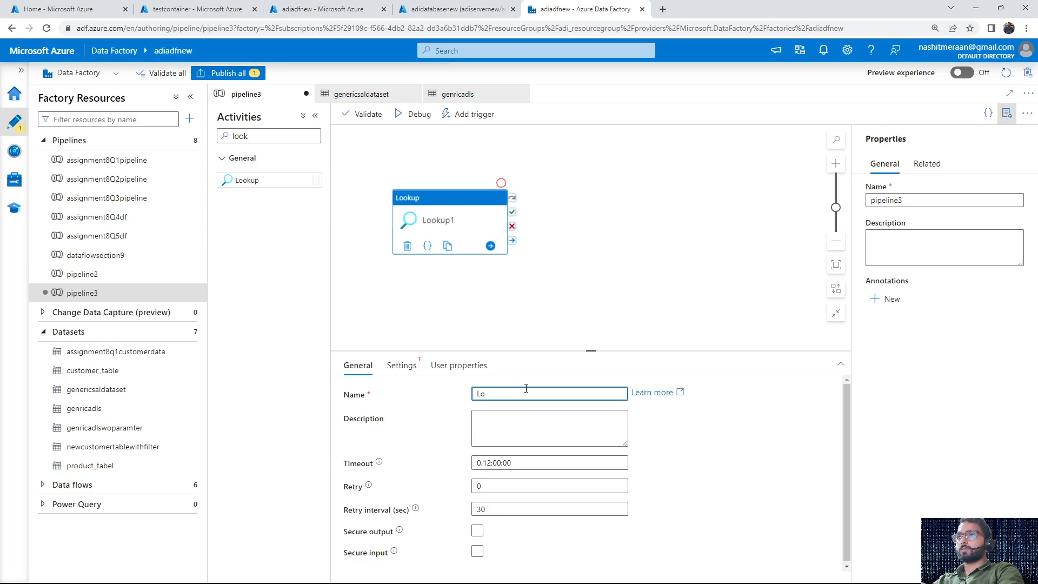
text(getting)
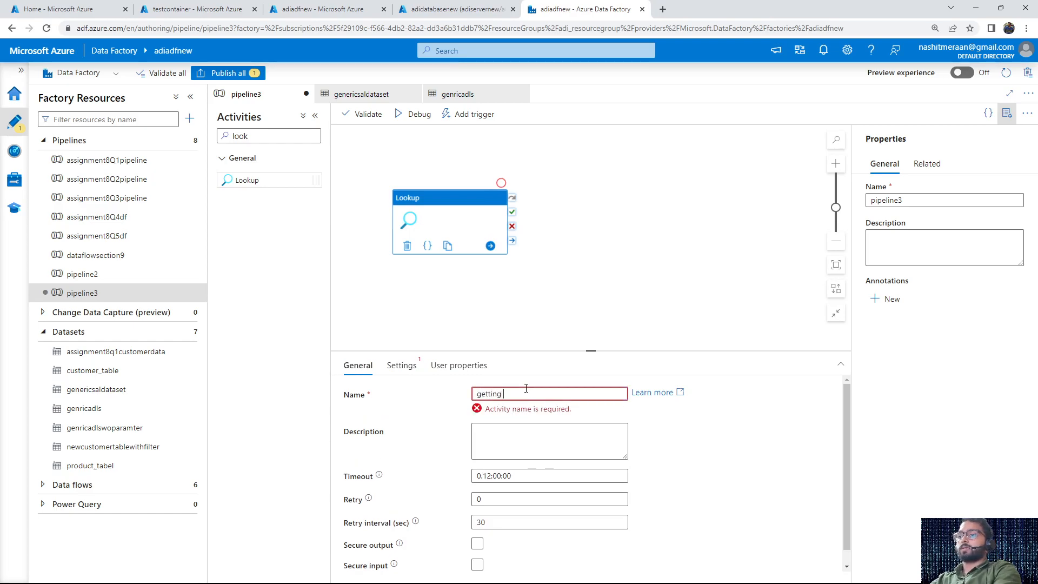
text(the)
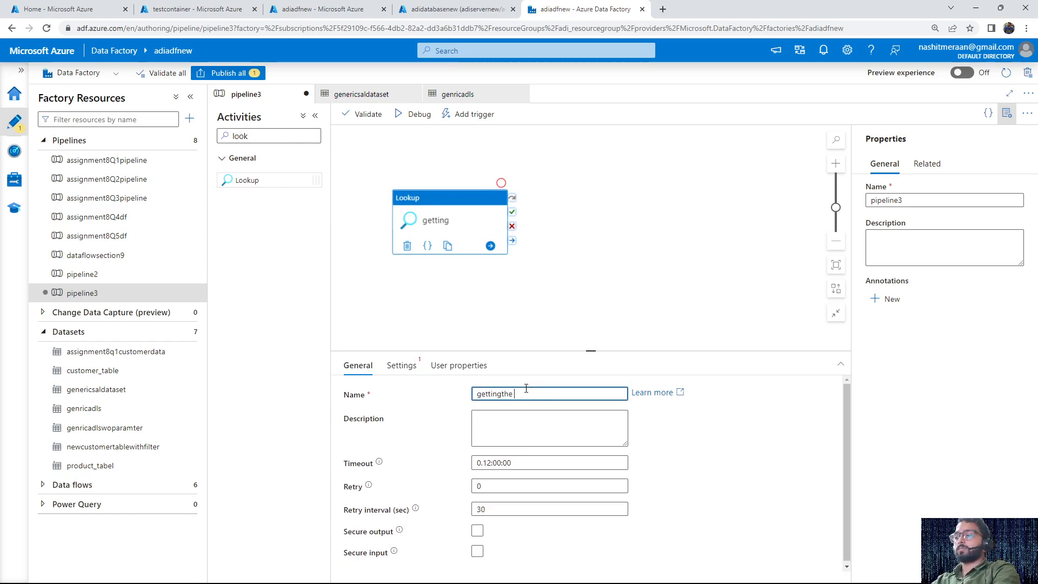
text(number)
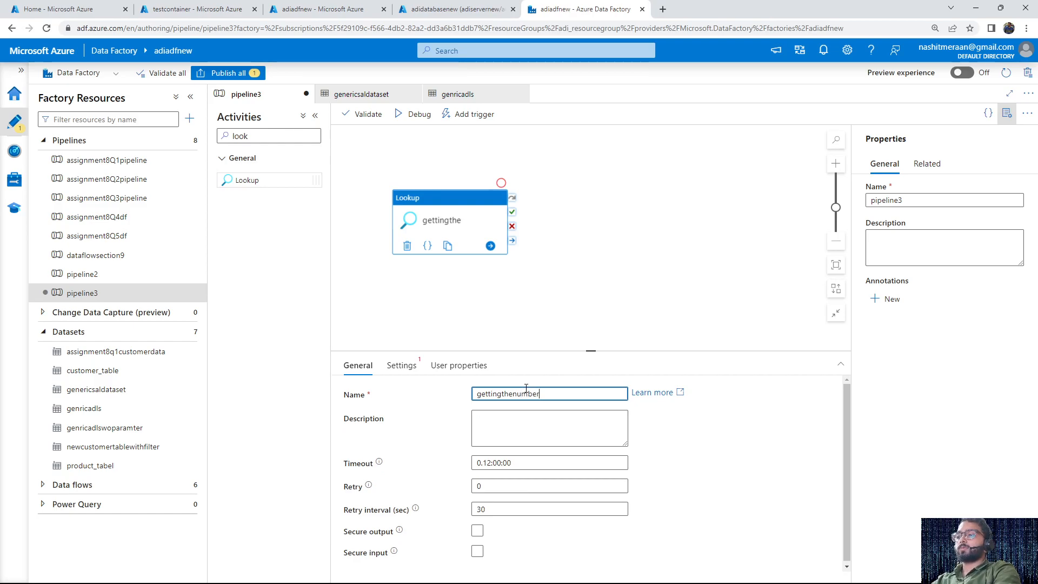
text(ofrecord)
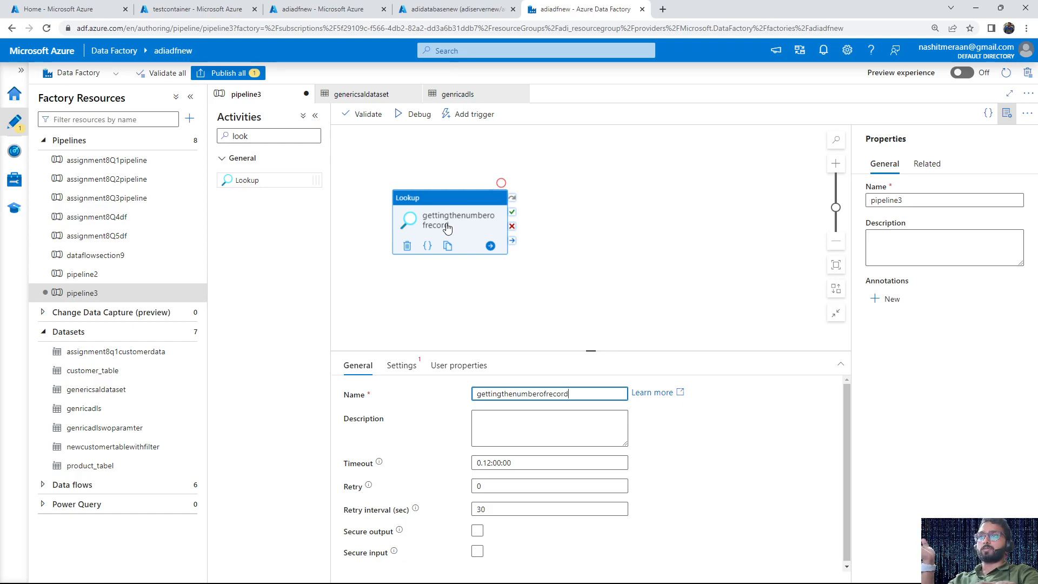
Set the Lookup's source dataset to genericsaldataset with schemaname SalesLT and tablename Customer
click(405, 368)
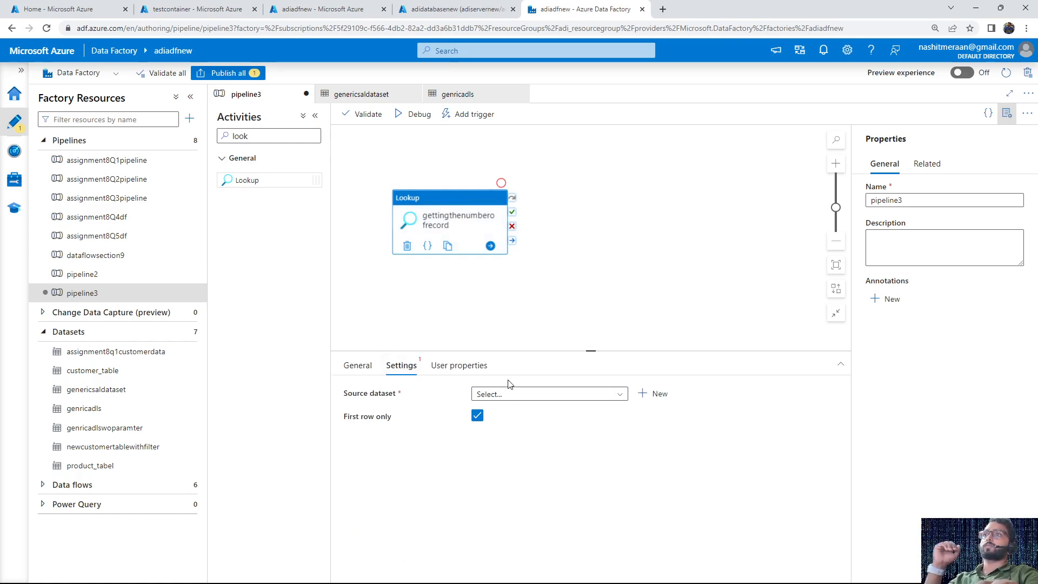
click(537, 400)
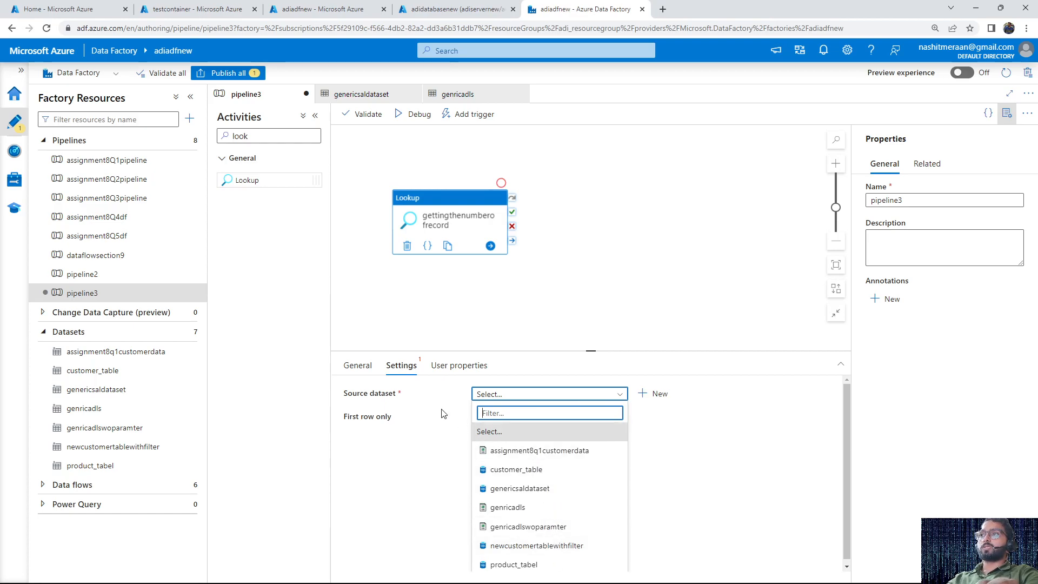
click(544, 489)
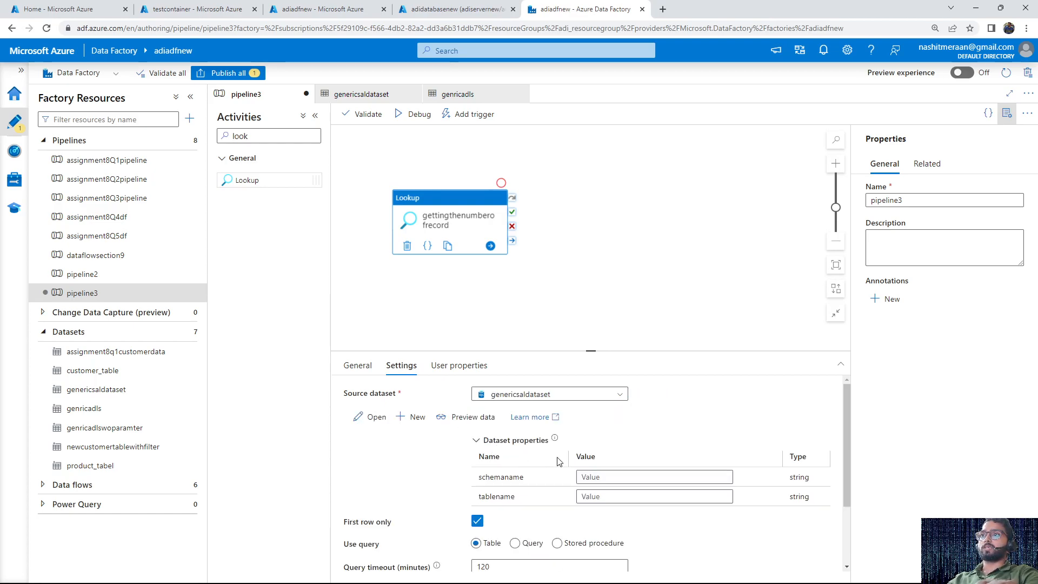
click(618, 477)
text(SalesLT)
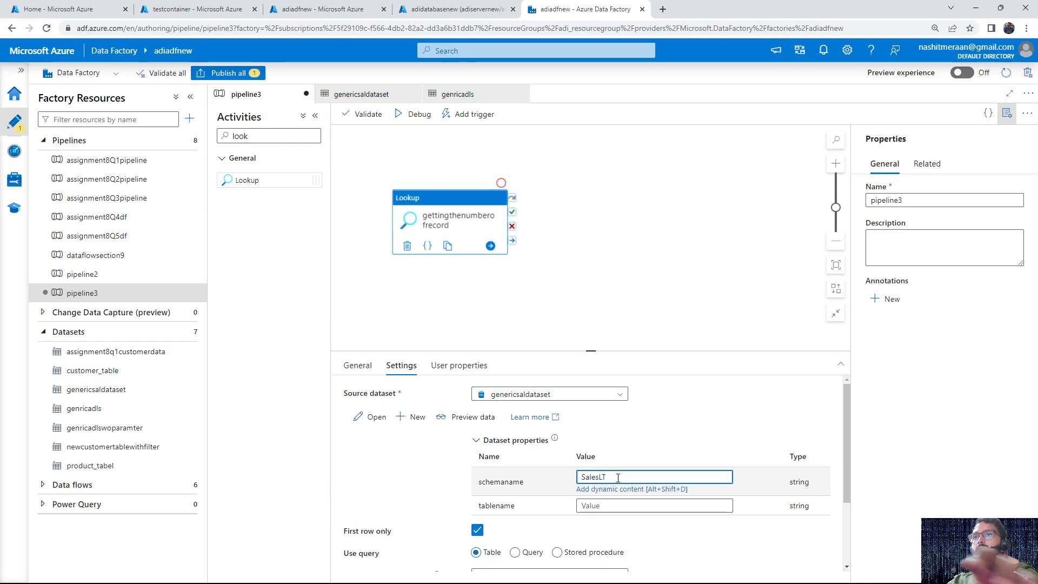
click(608, 505)
text(Customer)
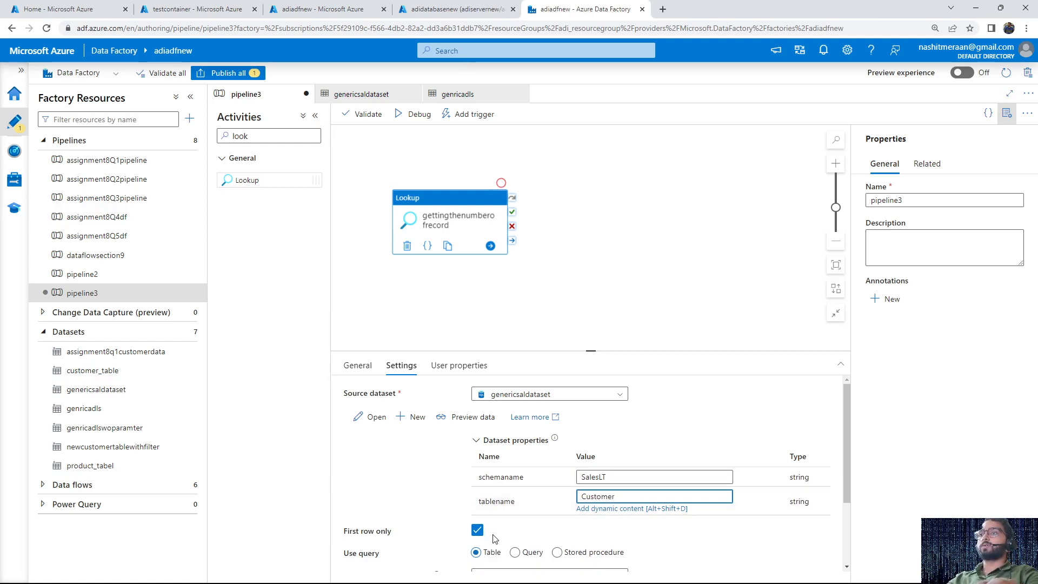
Set the Lookup to use a query instead of the table and start the query text with "SELECT *"
scroll(493, 539, down, 1)
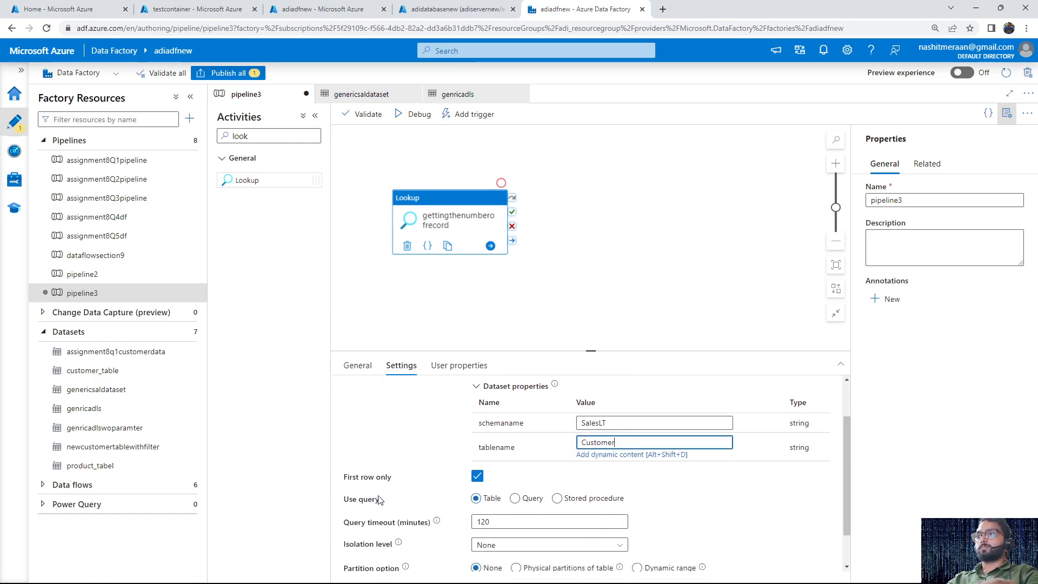
scroll(380, 498, down, 1)
scroll(346, 458, up, 2)
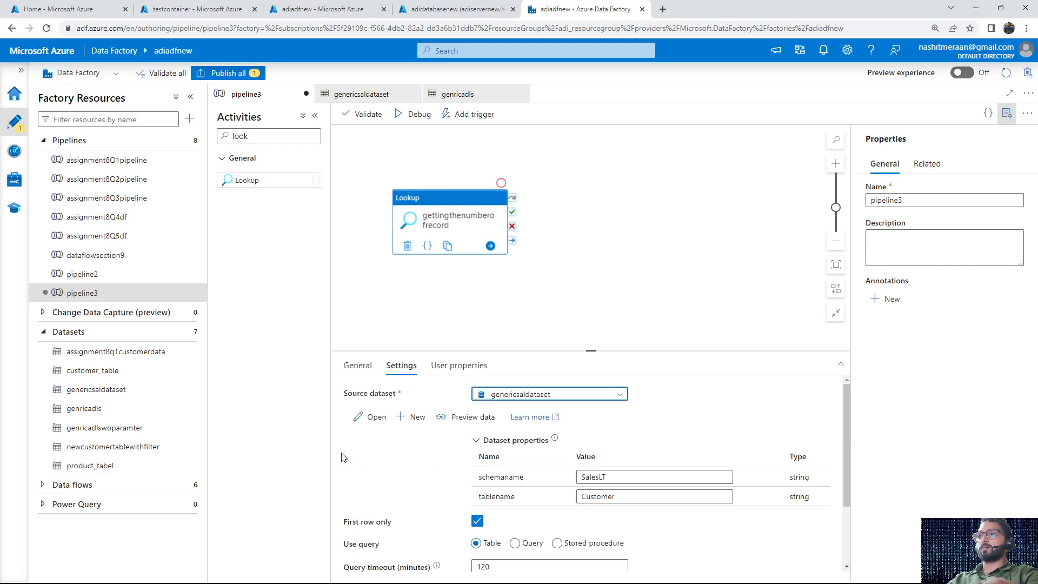
scroll(422, 503, down, 1)
click(514, 490)
scroll(497, 418, down, 1)
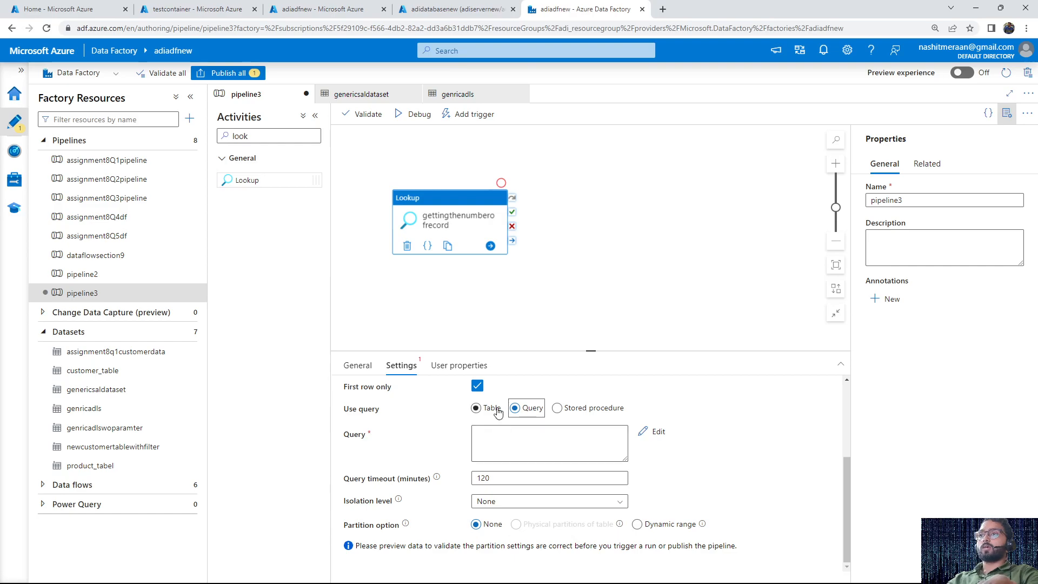
click(526, 440)
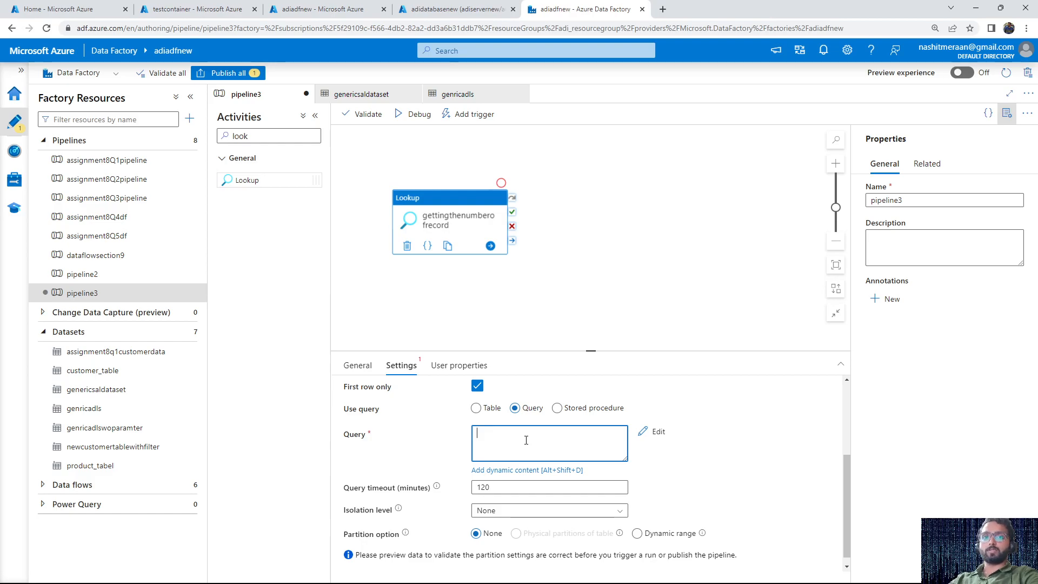
text(ELECT *)
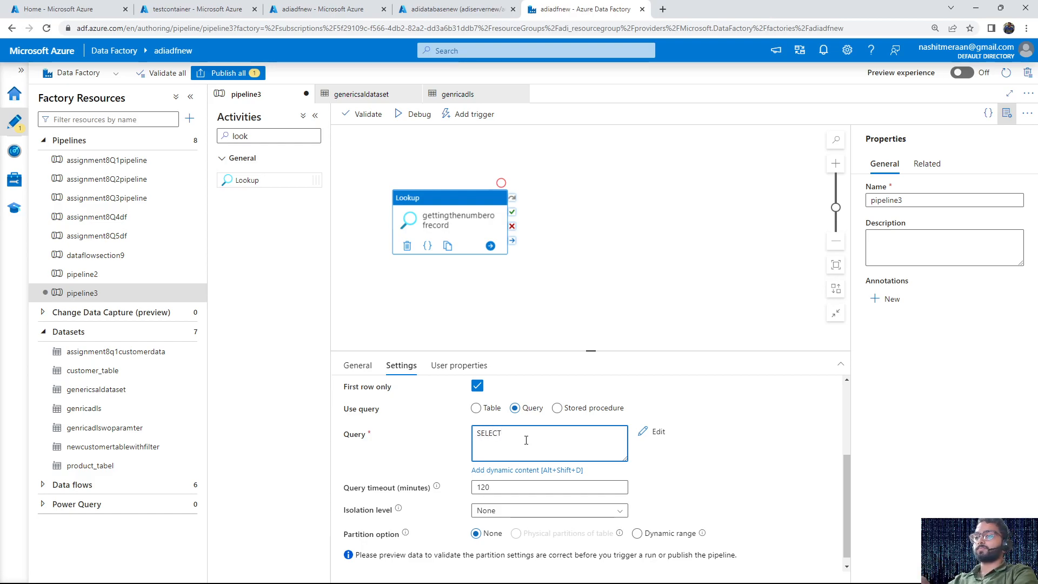
Switch to adidatabasenew's query editor in the Azure portal and run SELECT * FROM [SalesLT].[Customer]
click(324, 10)
click(199, 9)
click(414, 5)
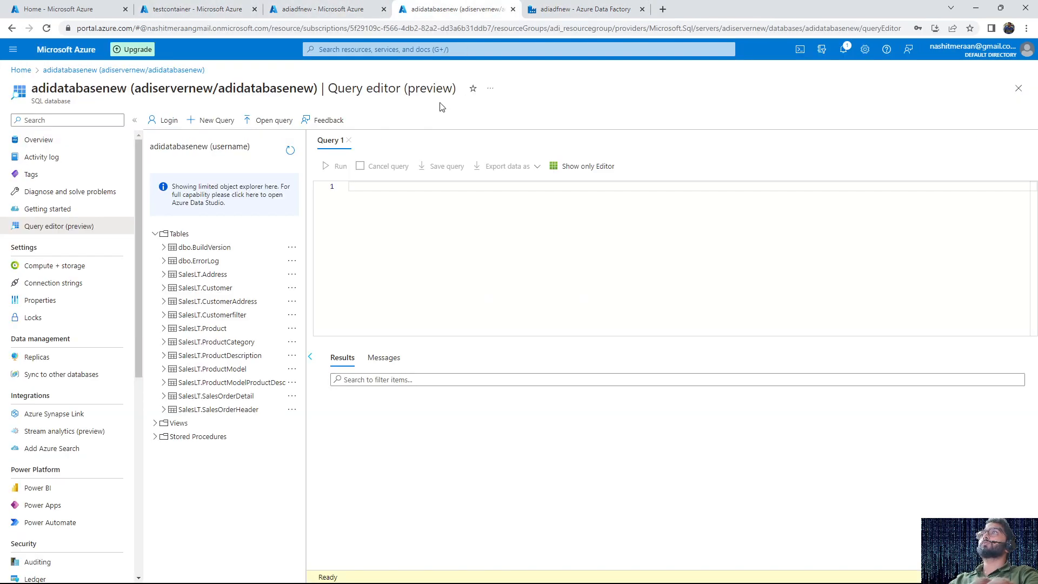
click(377, 199)
text(SELE)
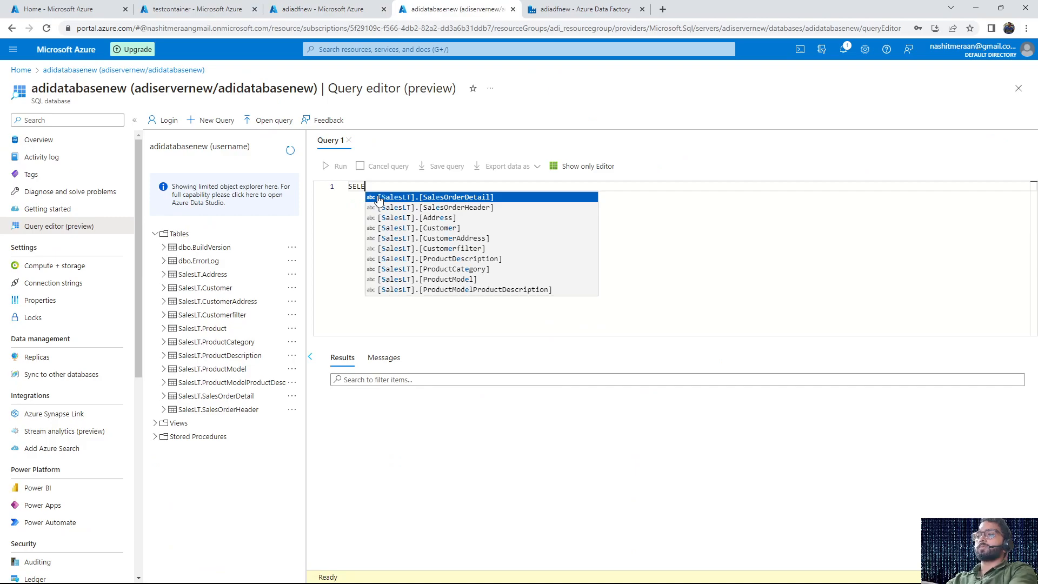
text(CT *)
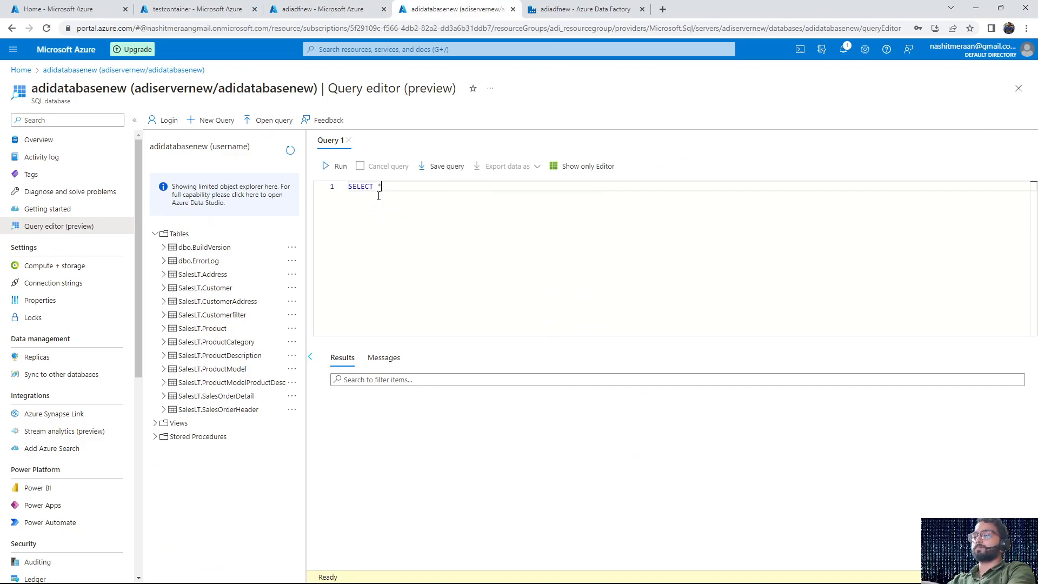
text( FROM sal)
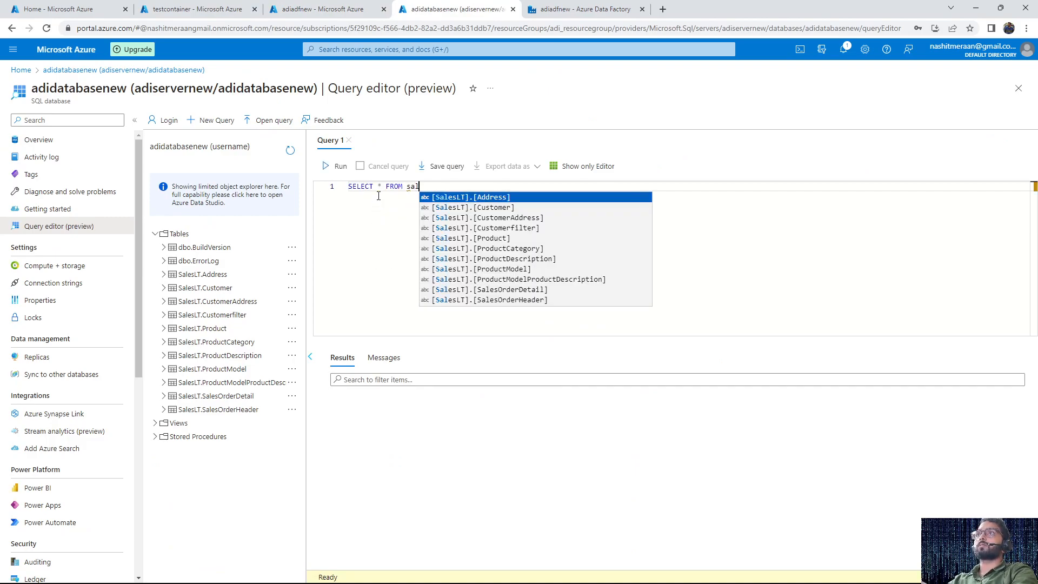
key(Down)
key(Return)
click(331, 167)
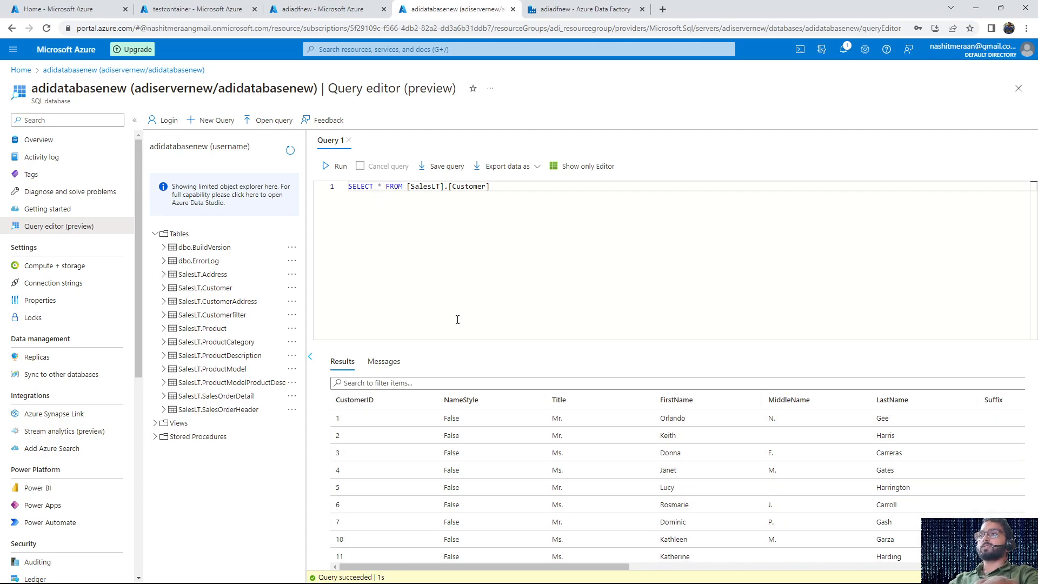
Change the query to SELECT COUNT(*) FROM [SalesLT].[Customer], run it and check the returned record count
drag(379, 186, 489, 187)
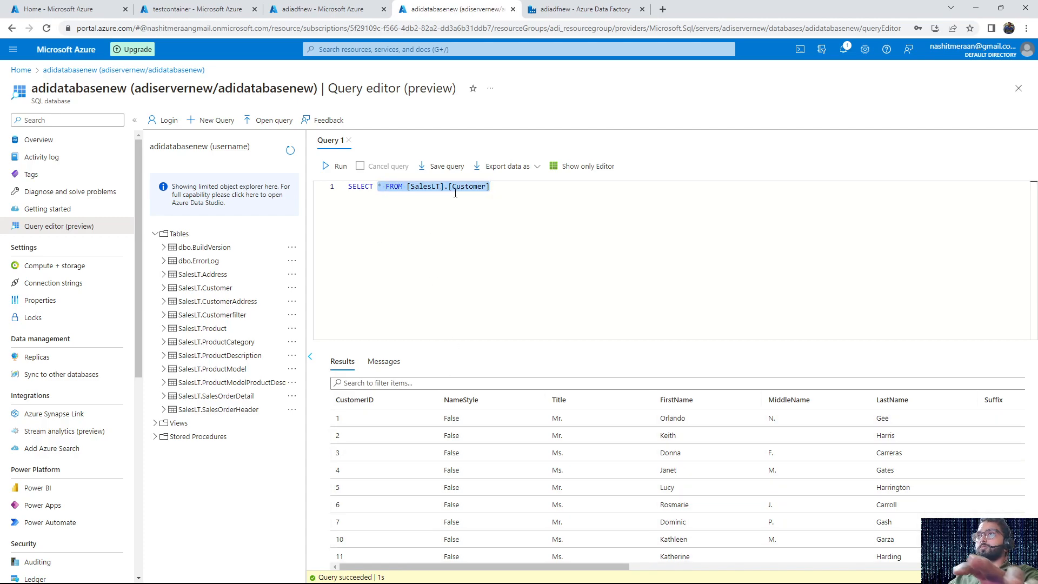
key(Left)
text(COUNT)
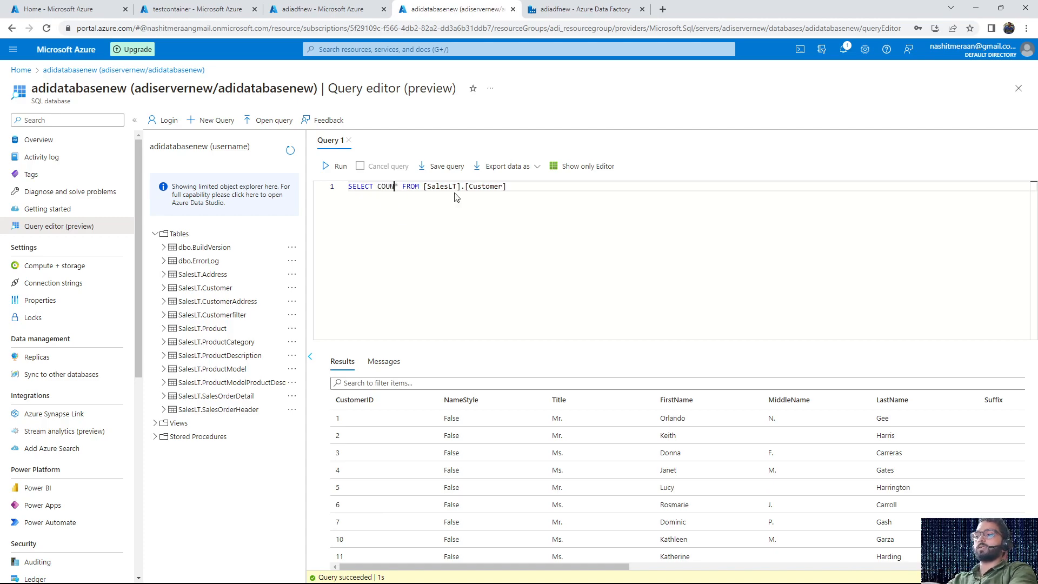
text(()
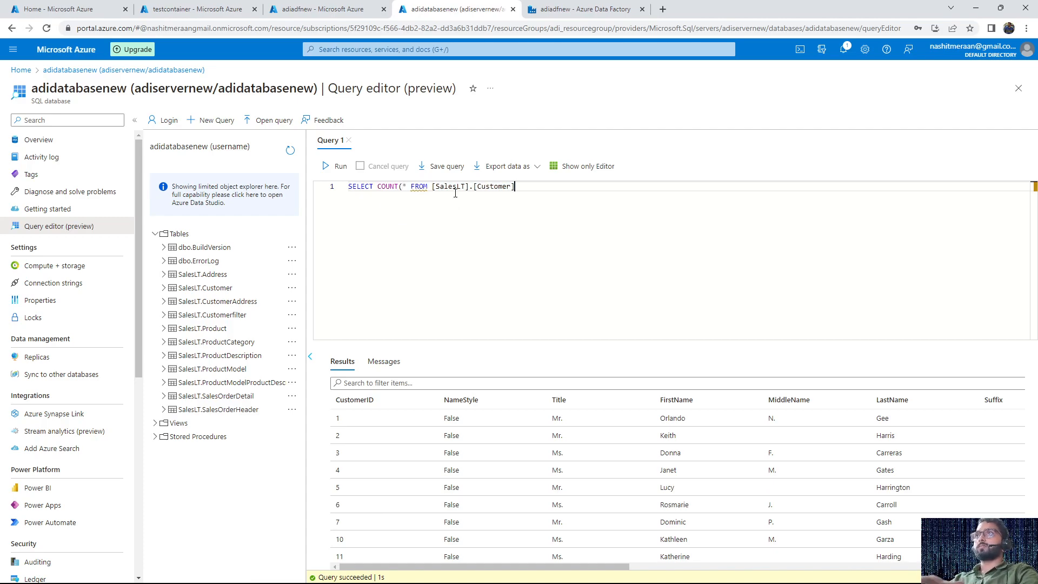
click(407, 186)
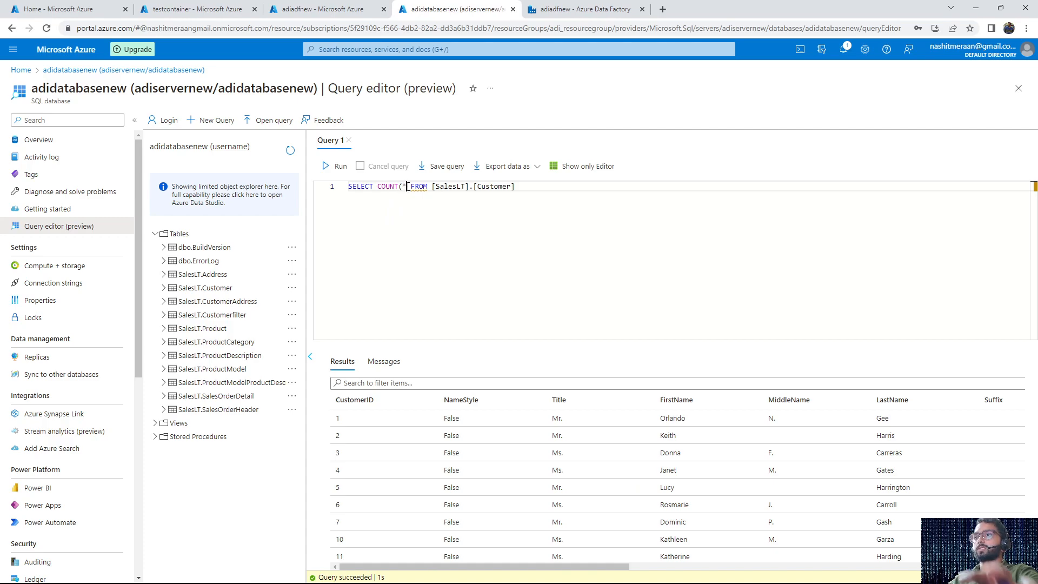
text())
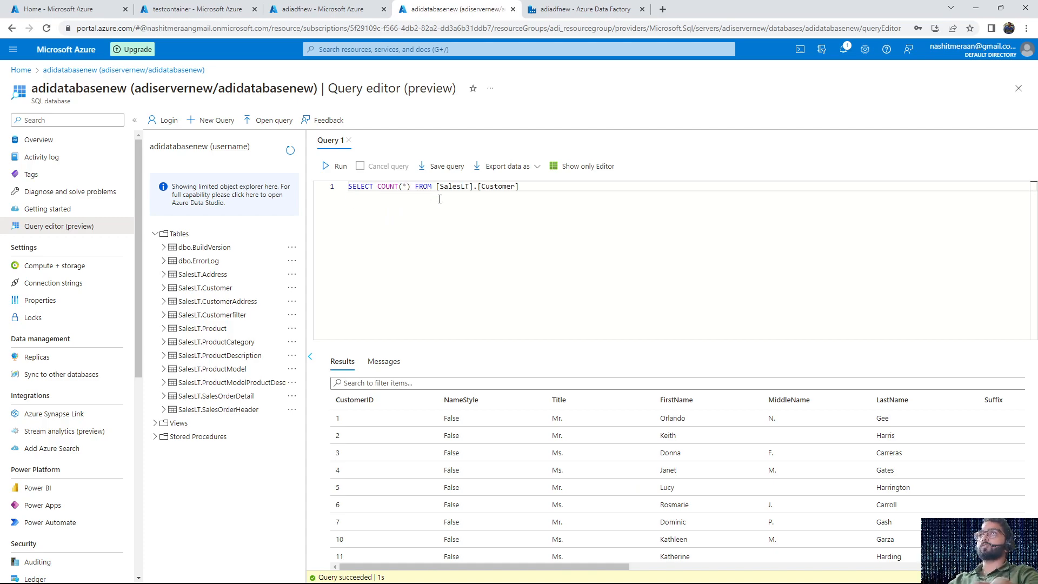
click(326, 167)
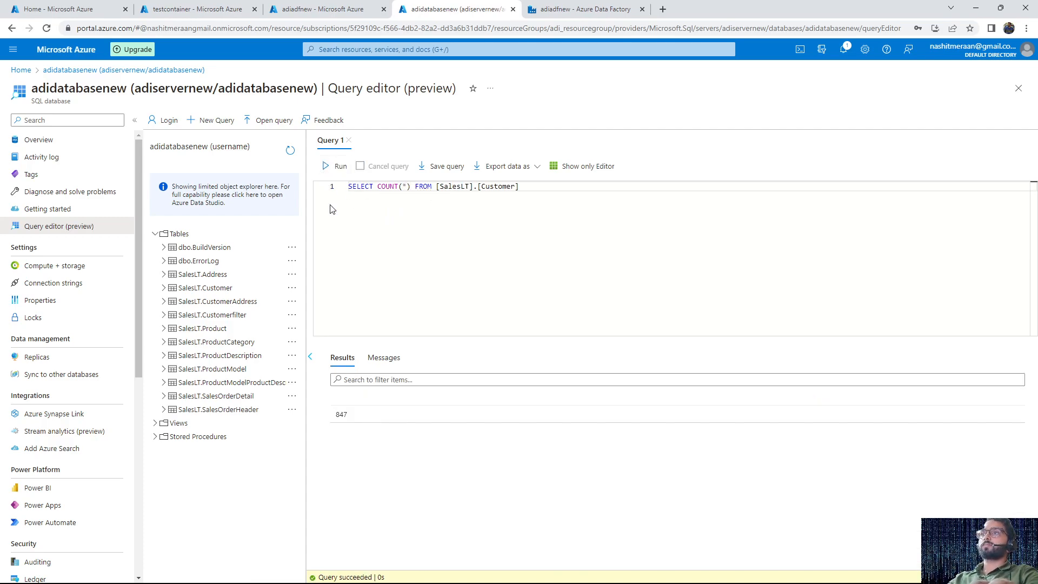
drag(356, 416, 330, 414)
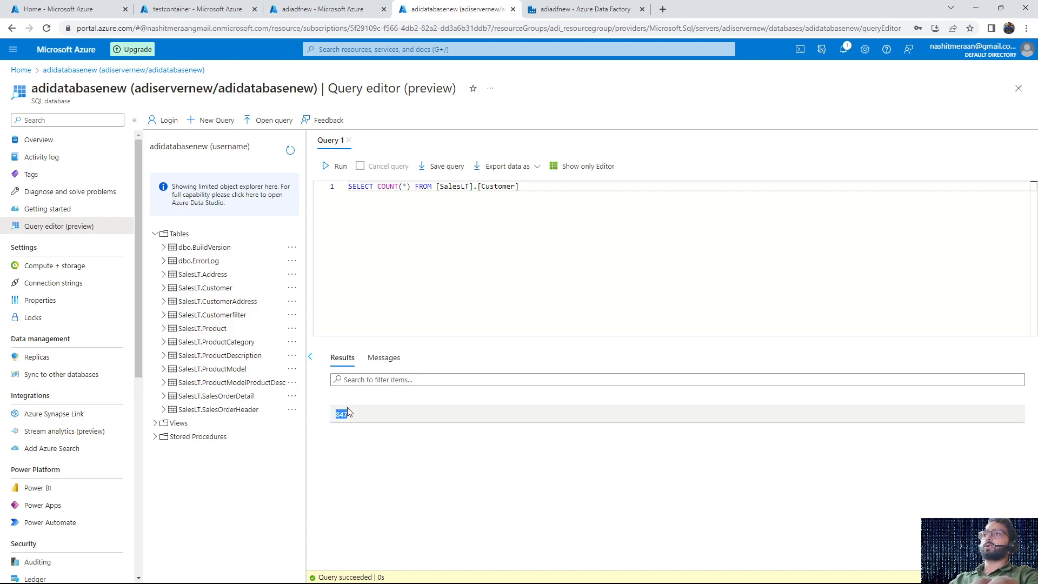
Give the COUNT(*) column the alias recordcount and copy the whole query
click(412, 186)
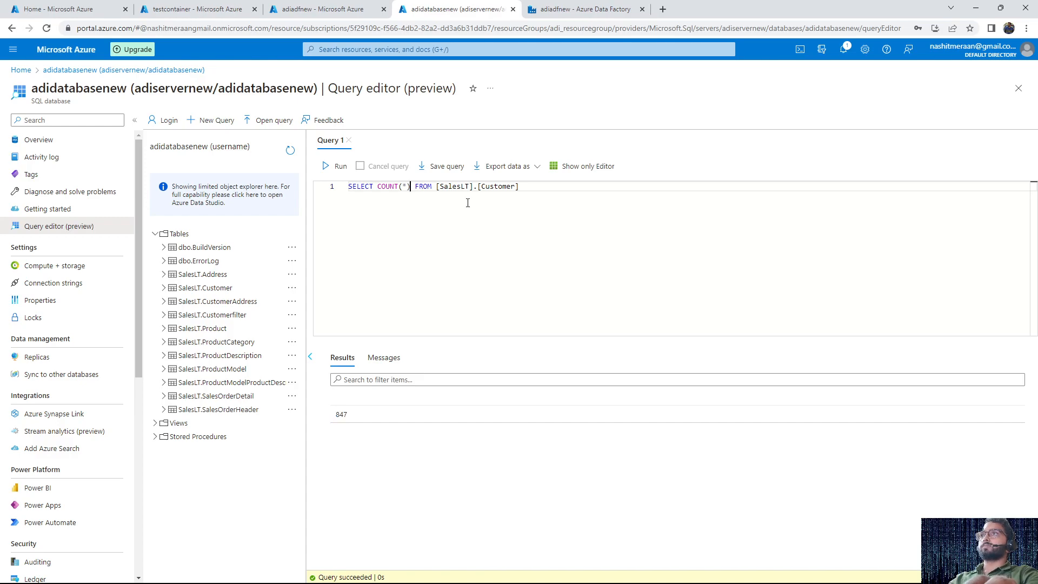
text(AS )
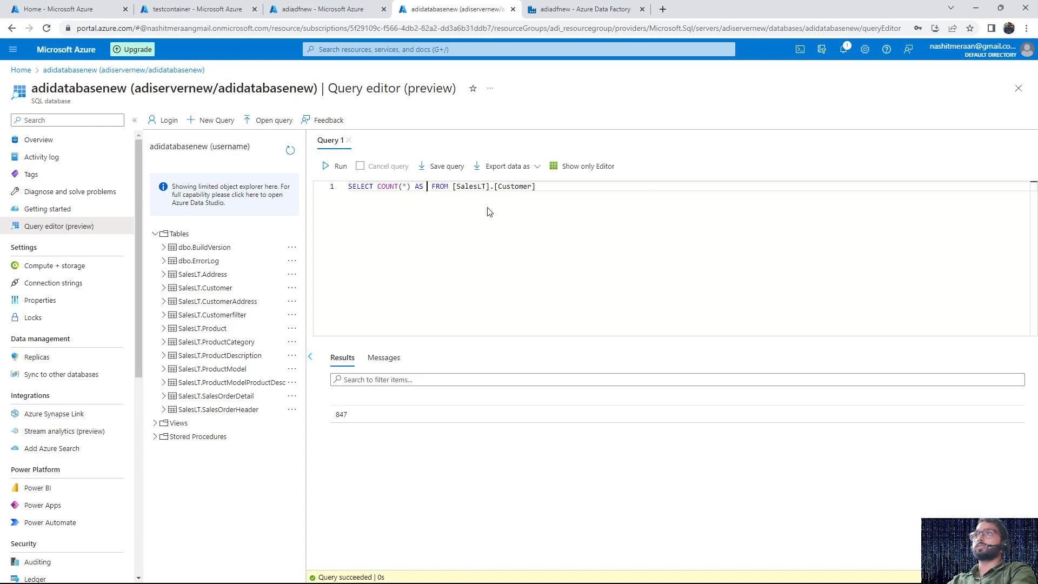
text(rec)
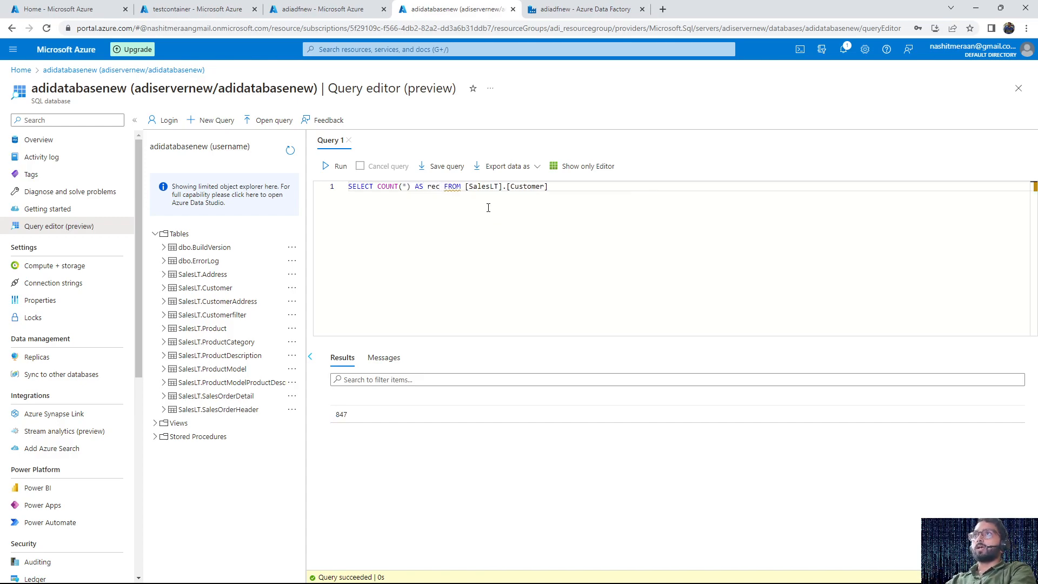
text(ord)
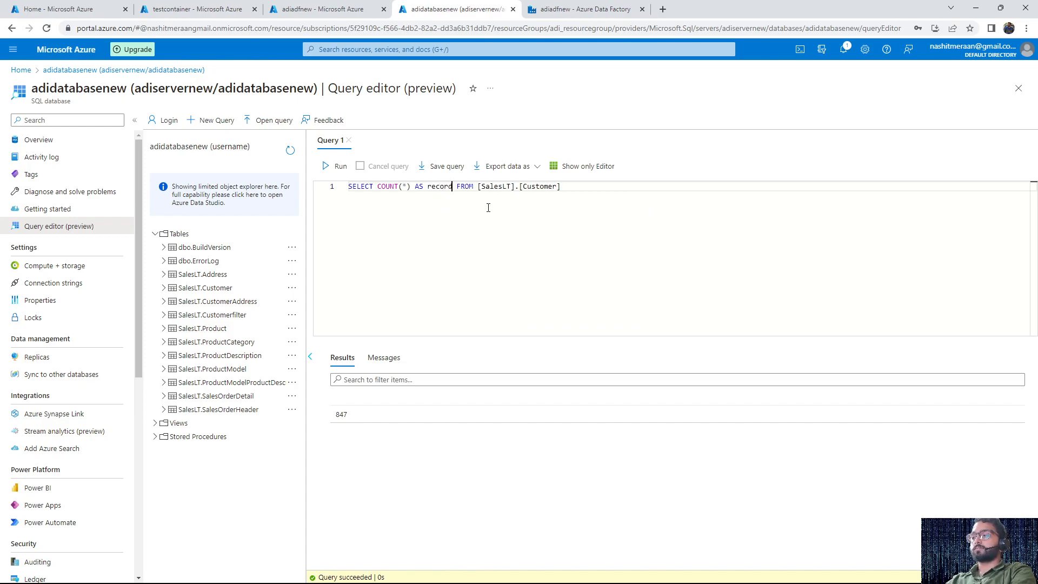
text(count)
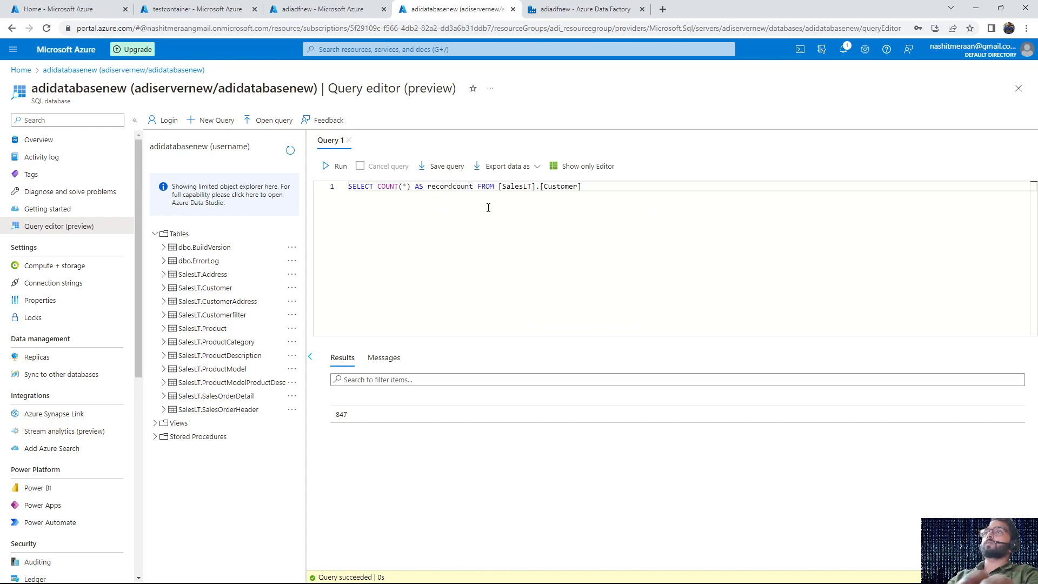
key(ctrl+a)
key(ctrl+c)
Switch to Data Factory and replace the Lookup query with SELECT COUNT(*) AS recordcount FROM SalesLT.Customer, without the square brackets
click(569, 8)
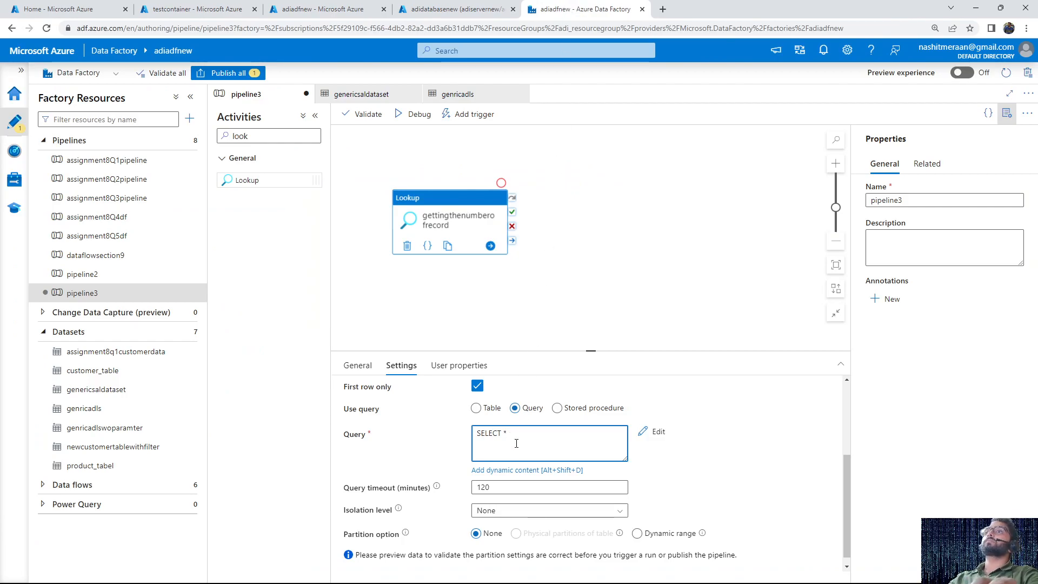
key(ctrl+a)
key(ctrl+v)
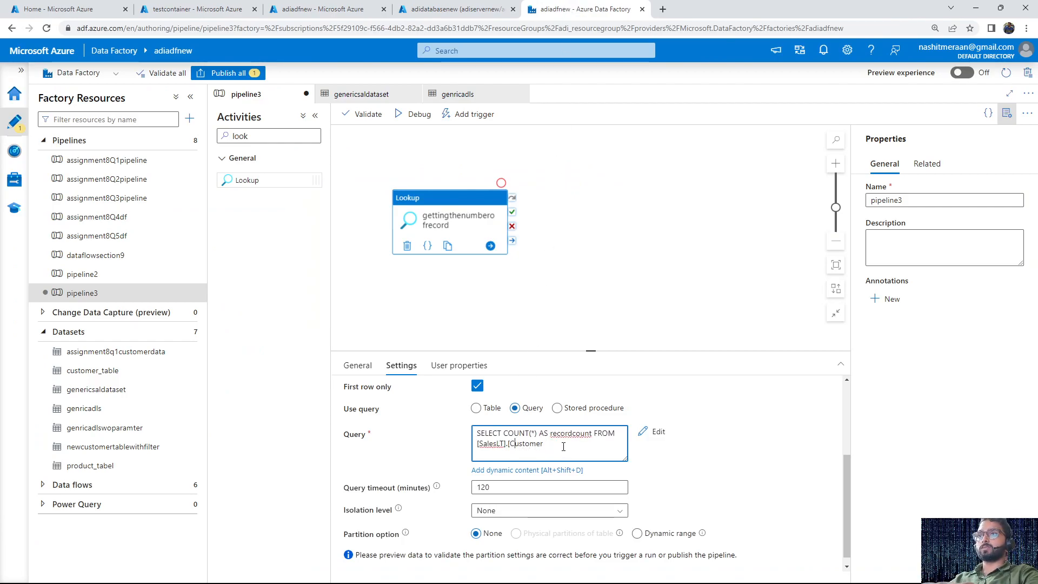
key(BackSpace)
key(BackSpace)
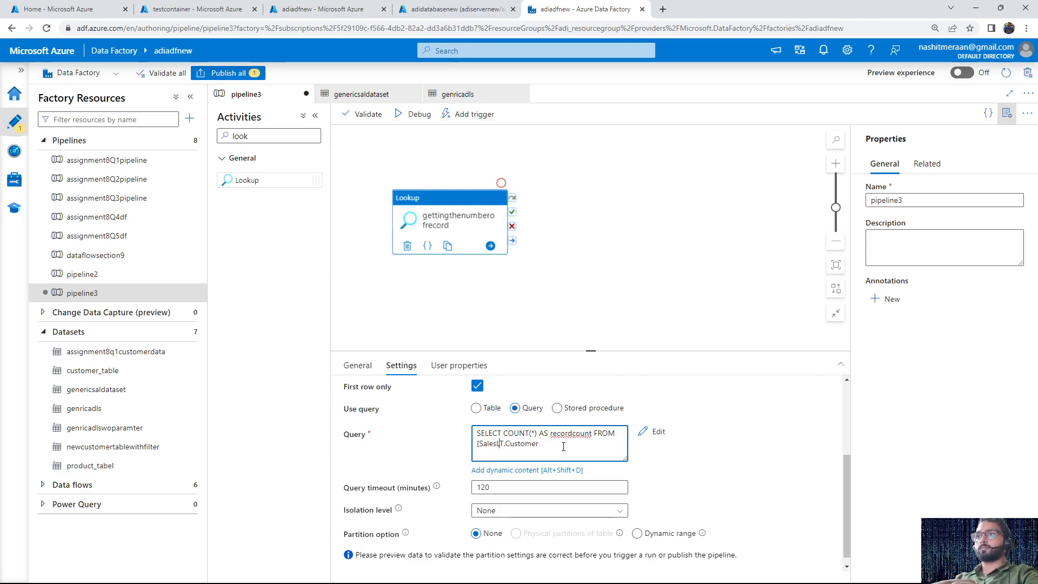
key(BackSpace)
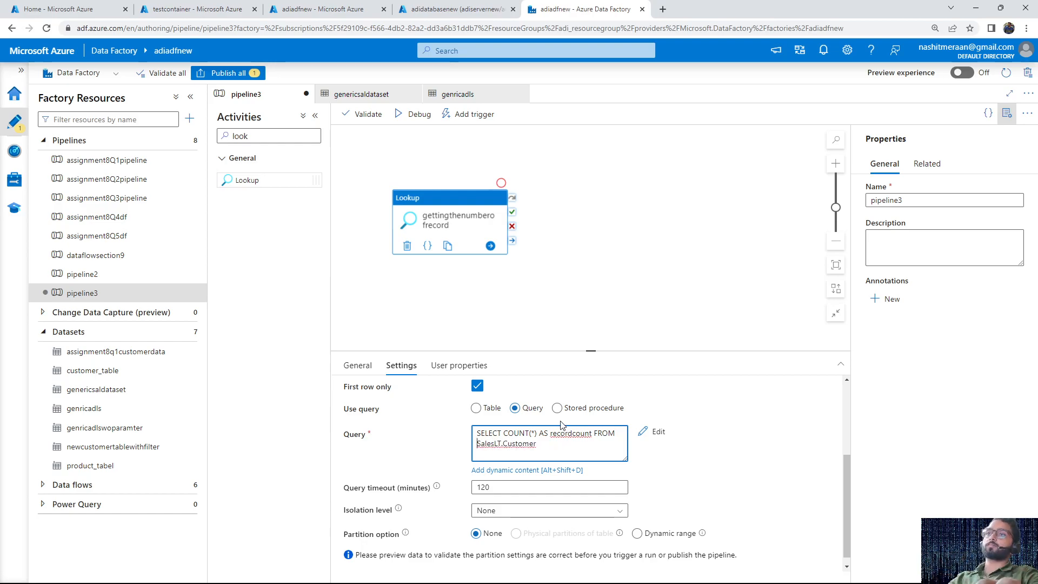
scroll(545, 475, down, 1)
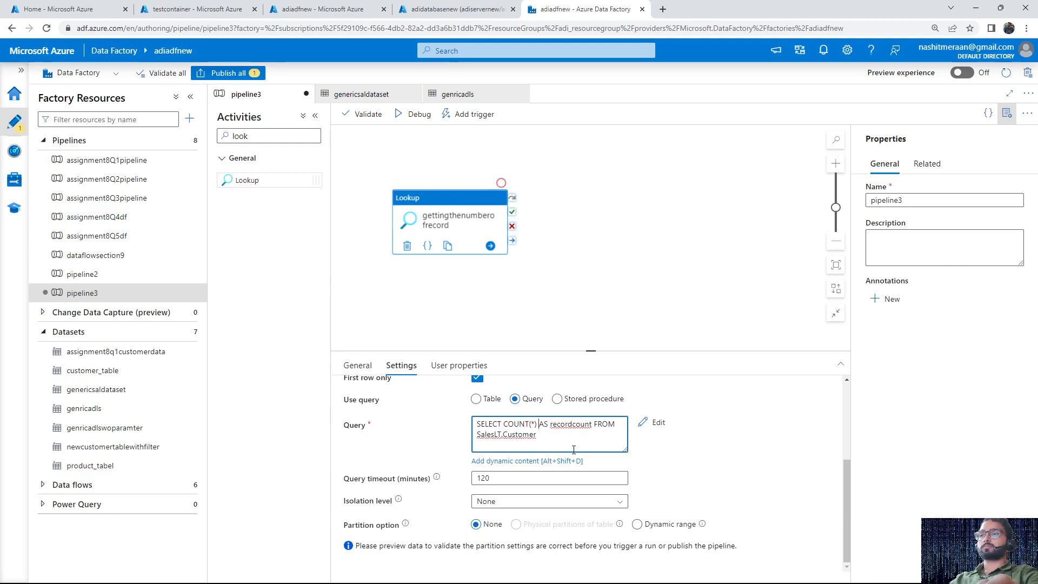
scroll(573, 449, up, 2)
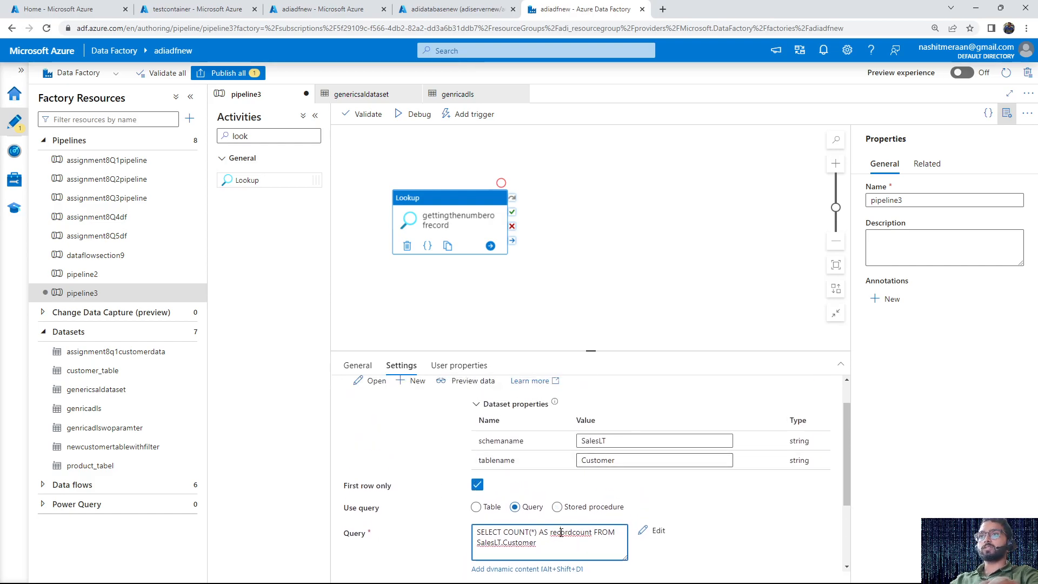
double_click(559, 534)
drag(529, 543, 476, 543)
click(538, 543)
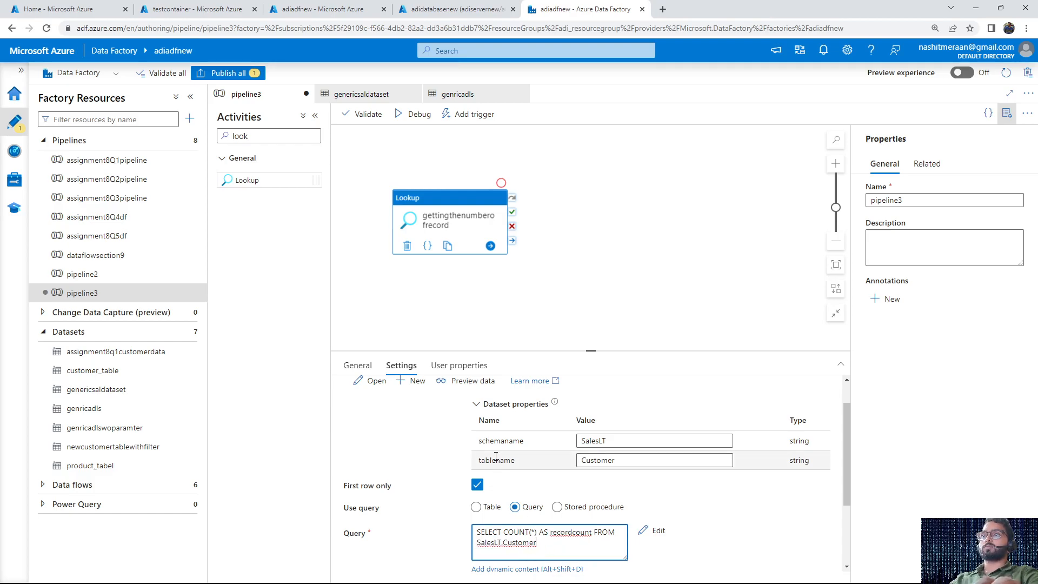
Preview the data returned by the Lookup's query, then close the preview
scroll(489, 440, up, 1)
click(483, 418)
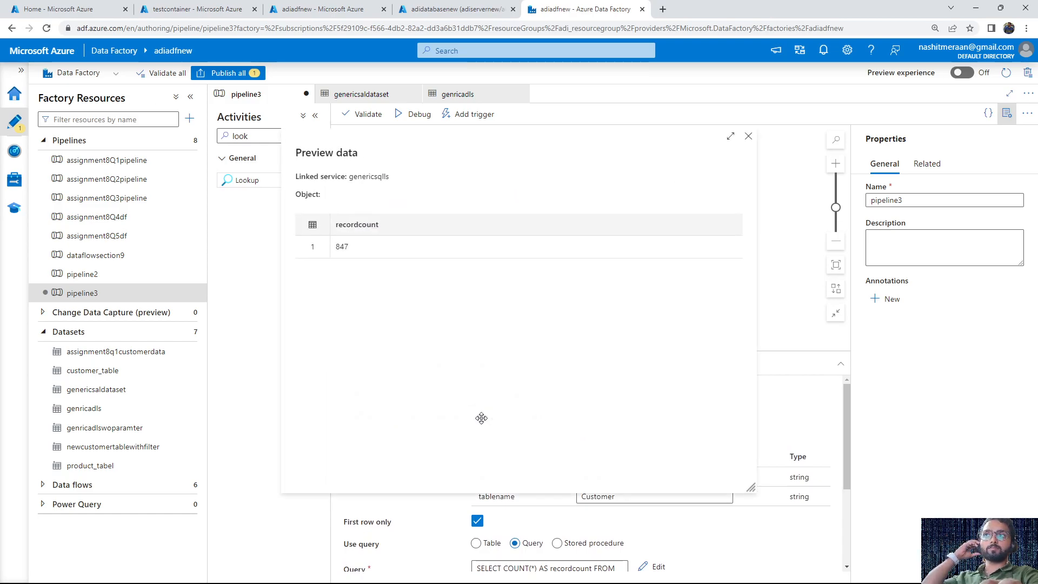
drag(335, 227, 377, 261)
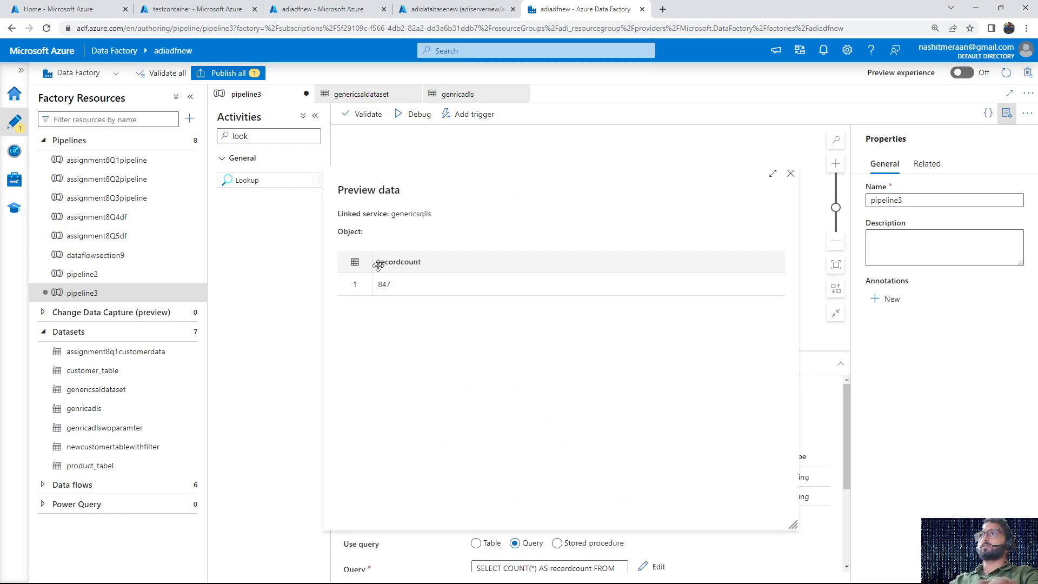
click(789, 171)
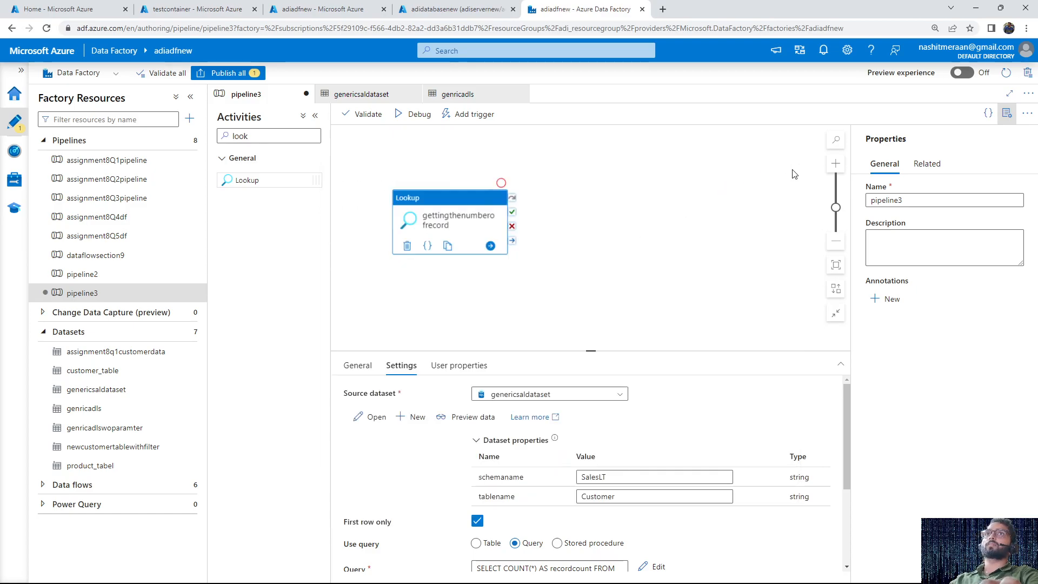
Debug pipeline3 with the Lookup activity and refresh the status of the run
click(598, 304)
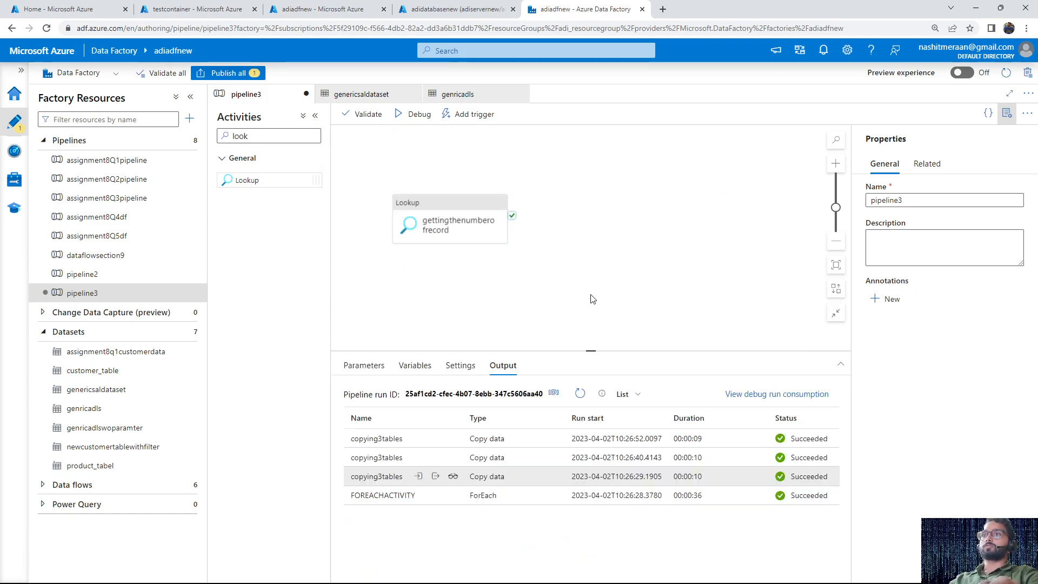
click(419, 115)
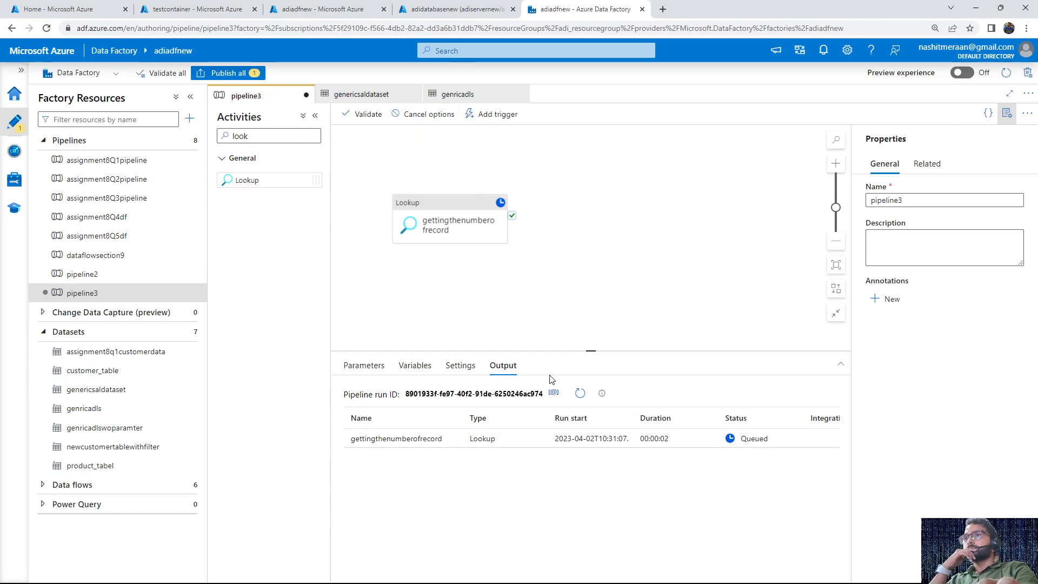
click(578, 399)
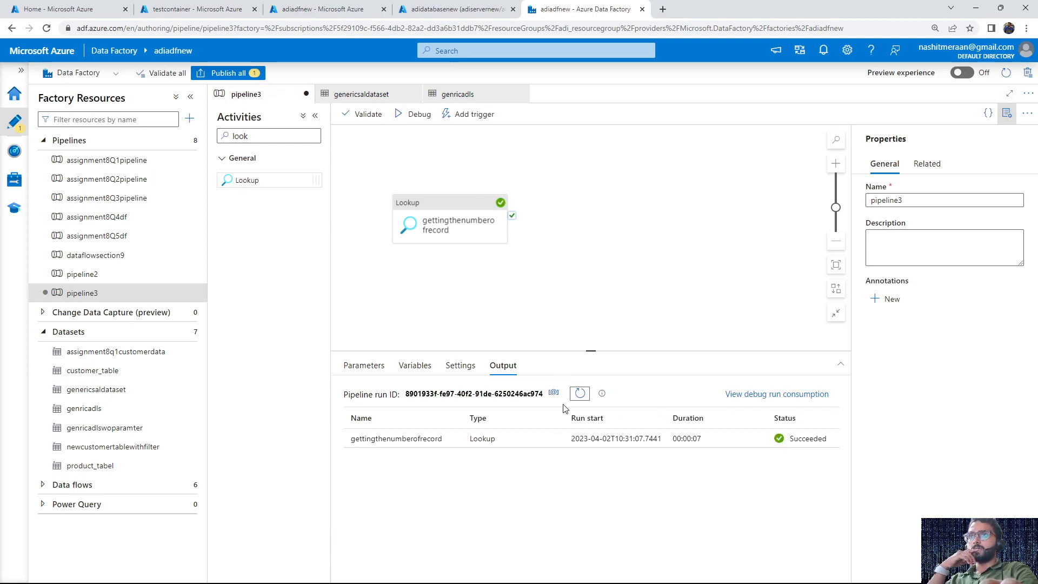
Copy the firstRow block from the Lookup's run output into the Notepad document below the task line, then close the output
mouse_move(469, 443)
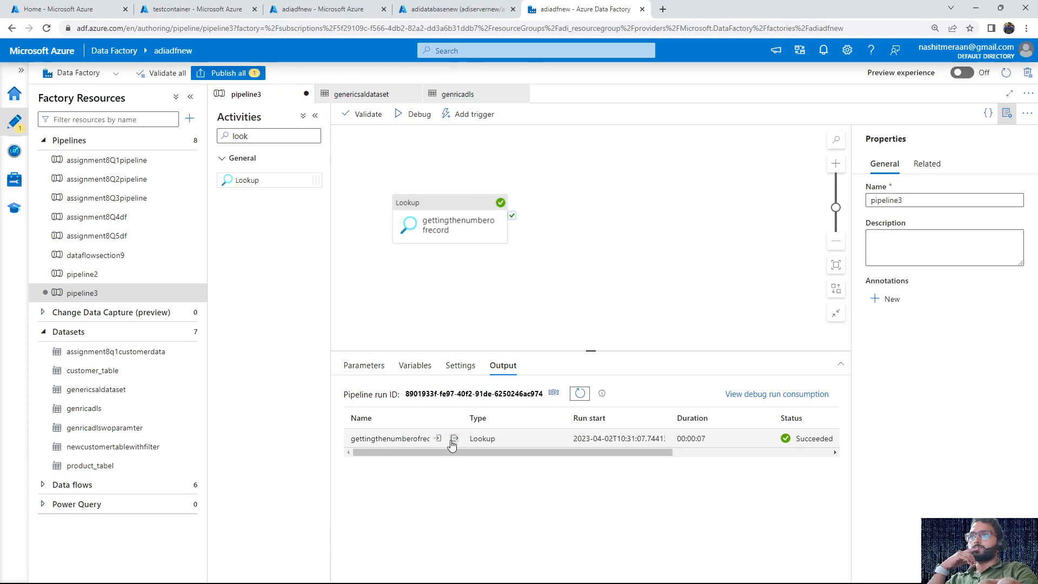
click(453, 439)
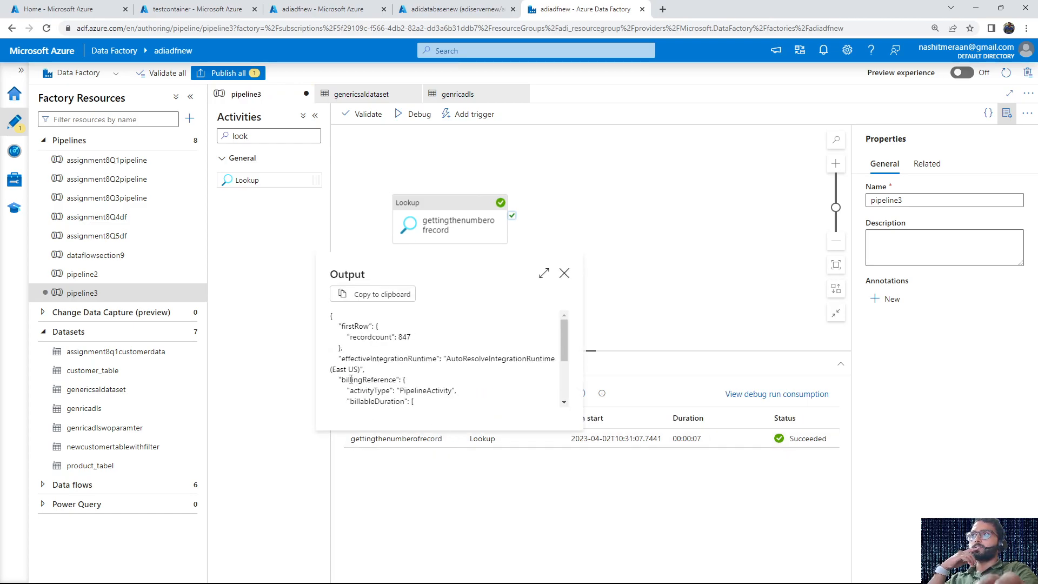
drag(340, 349, 331, 323)
key(ctrl+c)
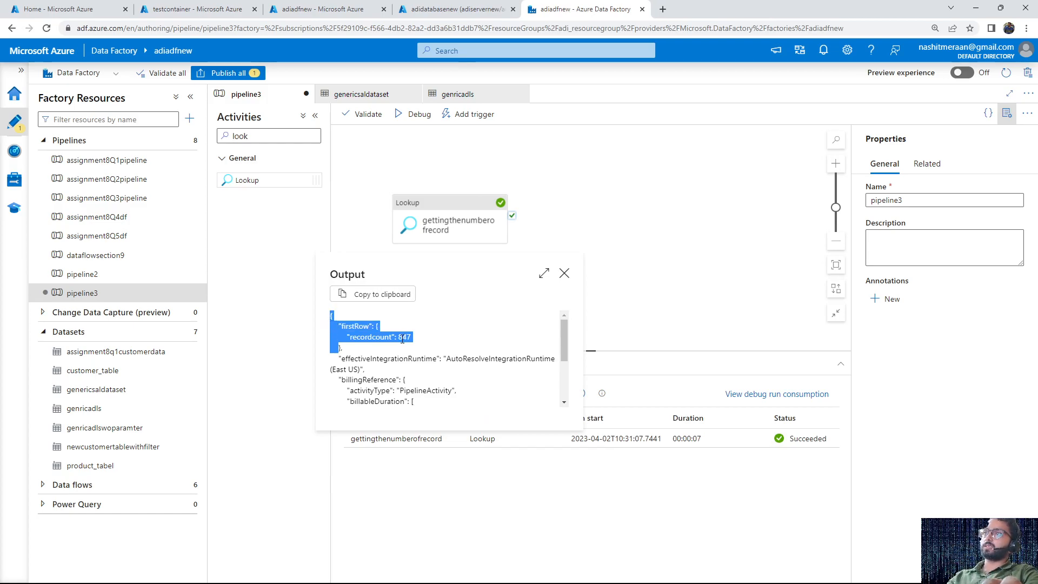
key(super)
key(super)
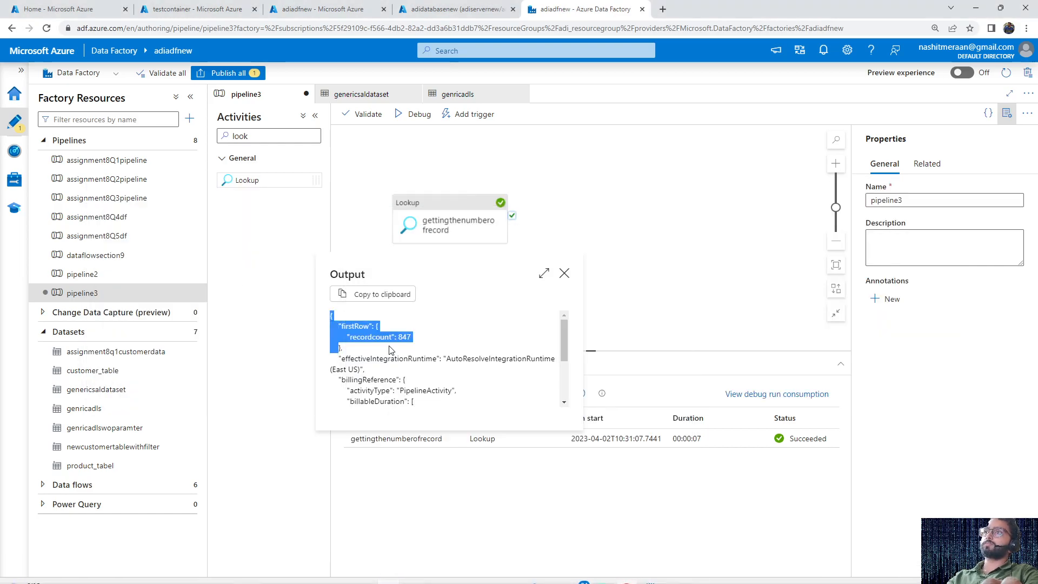
key(alt+Tab)
key(Return)
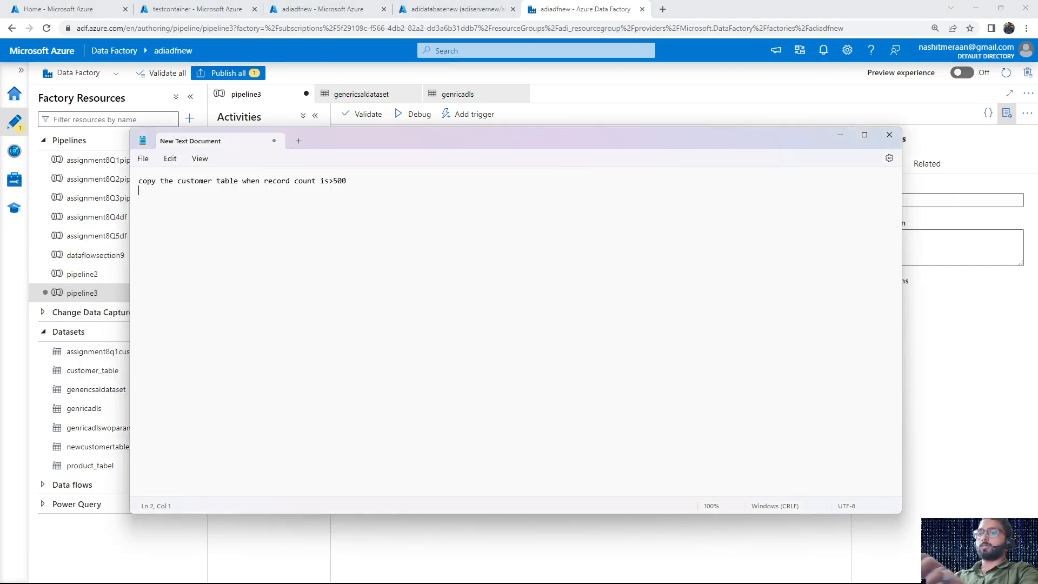
key(ctrl+v)
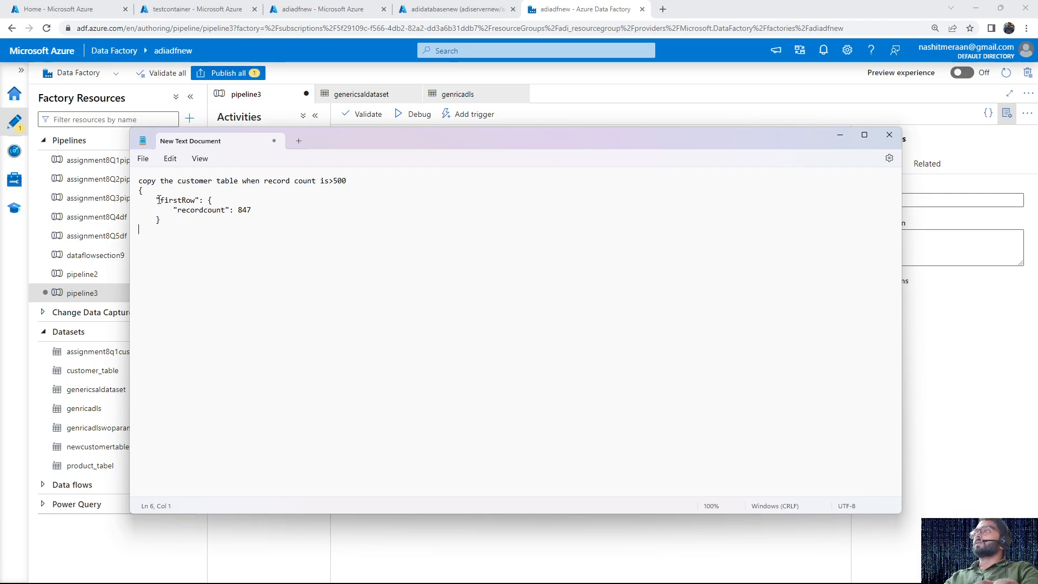
key(alt+Tab)
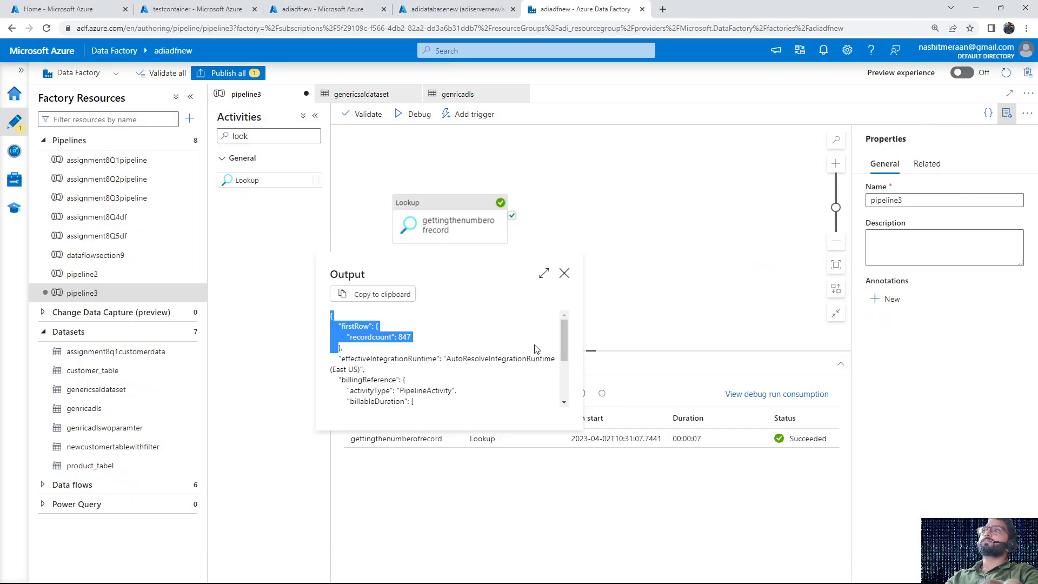
click(565, 272)
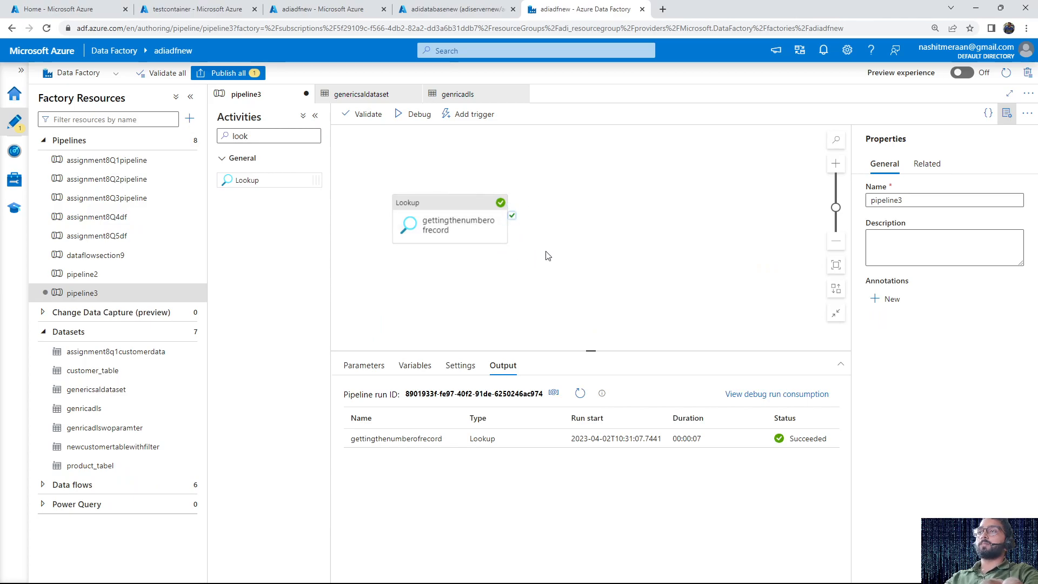
Review the recordcount value in the Notepad document and return to the pipeline
key(alt+Tab)
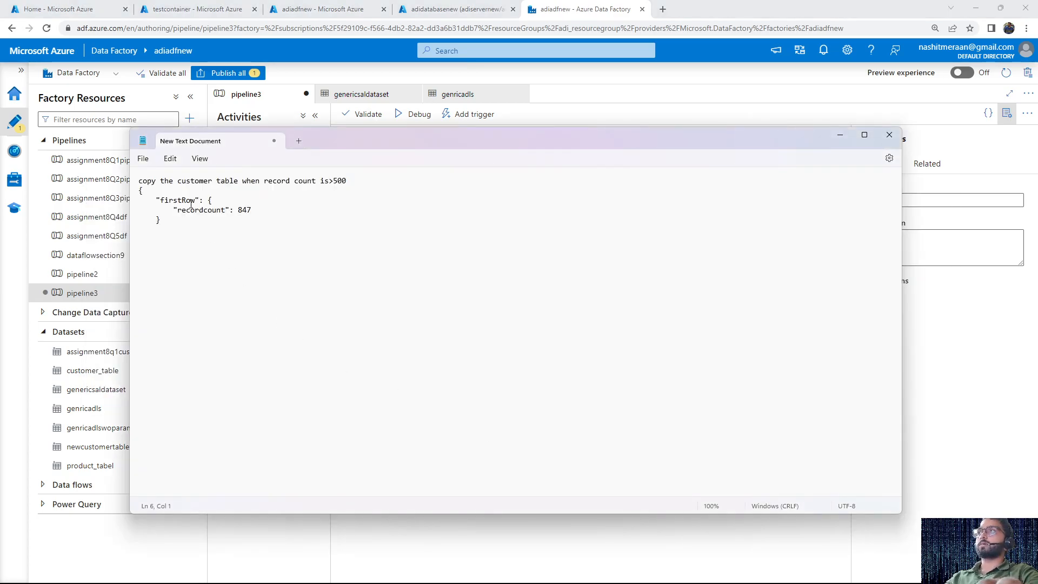
double_click(245, 211)
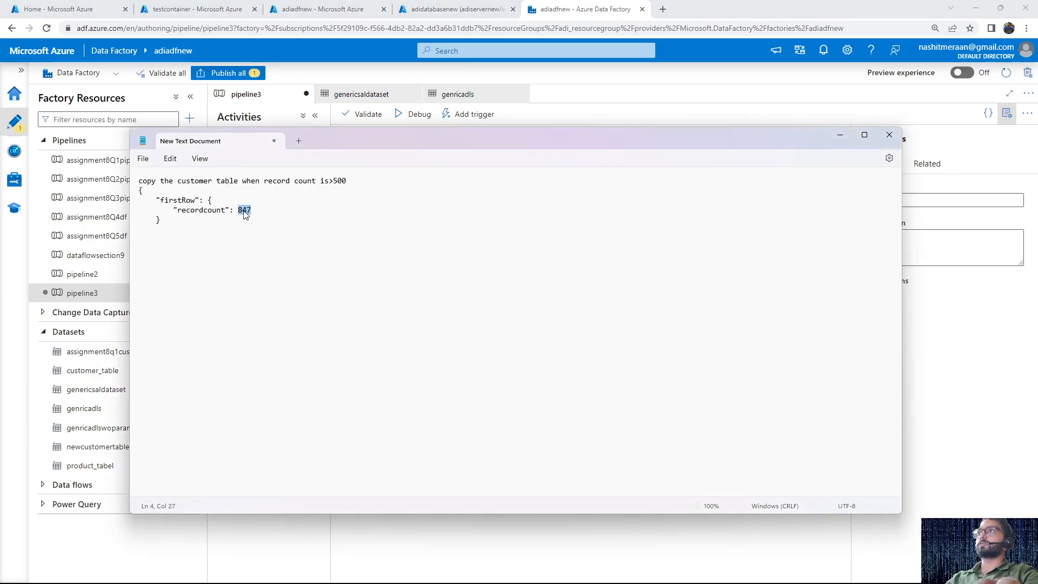
click(838, 136)
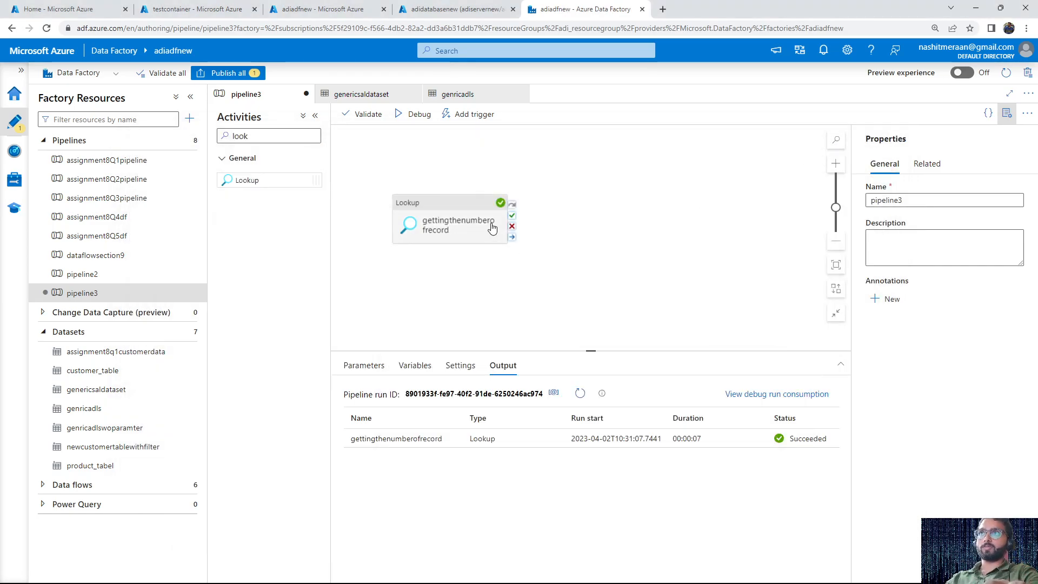
Add an If Condition activity beside the Lookup and connect the Lookup's success output to it
click(267, 134)
double_click(267, 134)
key(BackSpace)
text(if)
drag(258, 174, 622, 181)
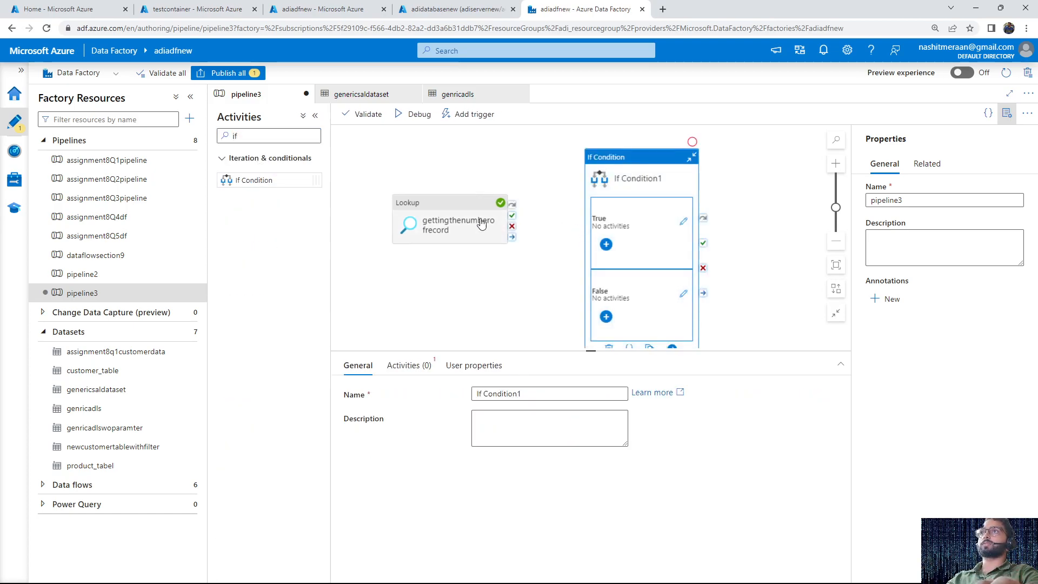
drag(512, 215, 594, 223)
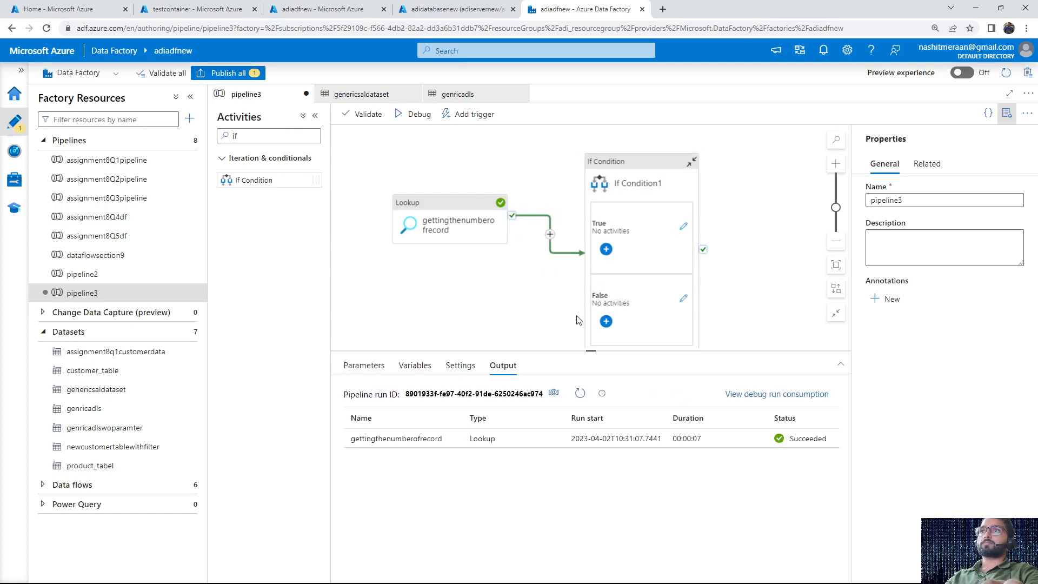
Select the If Condition, then outline its logic in Notepad as "if recordcount>500:" with an indented "copy", followed by "else"
click(650, 178)
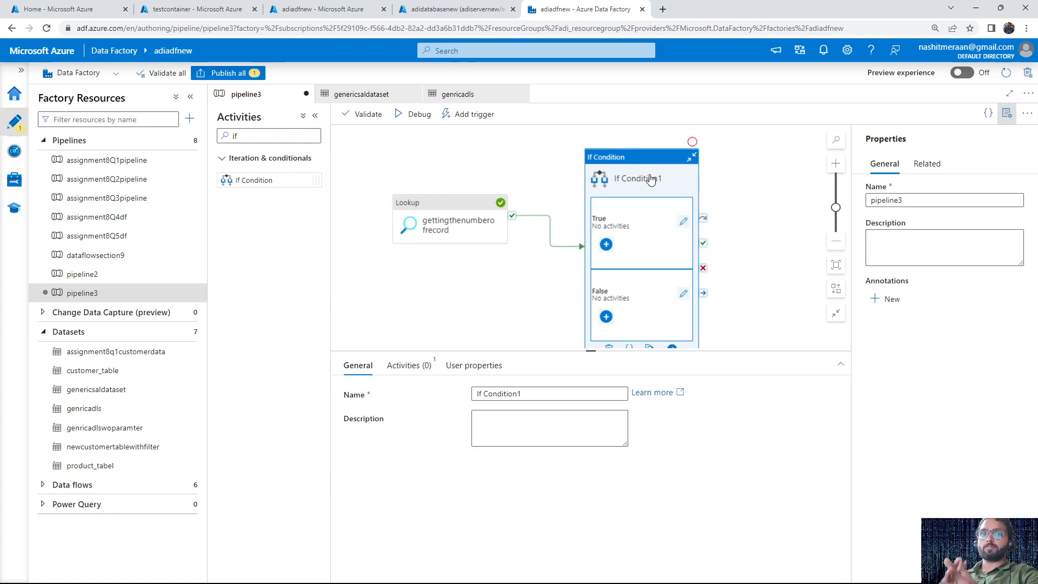
key(alt+Tab)
click(174, 221)
text(if)
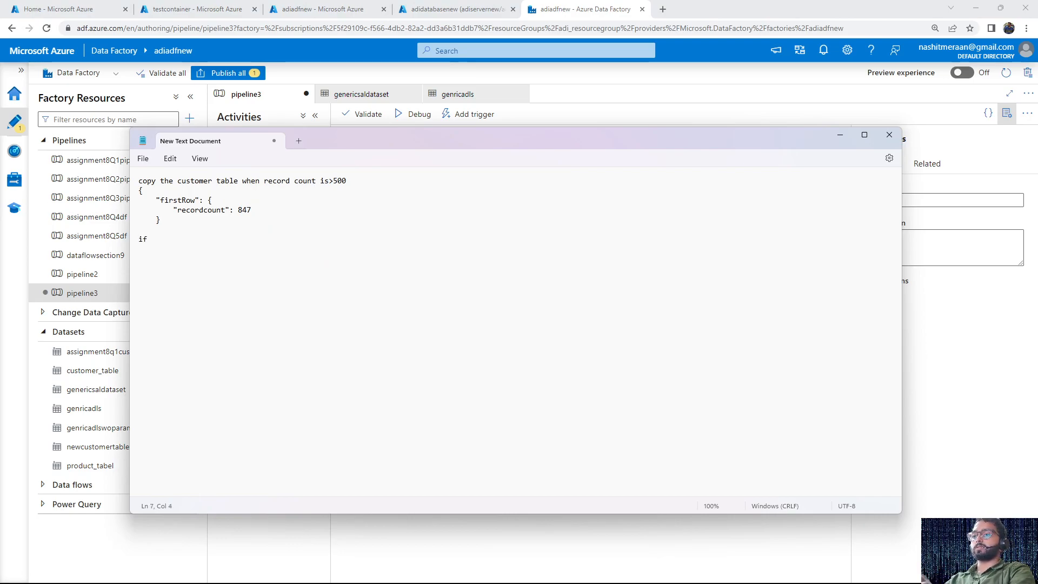
text(else)
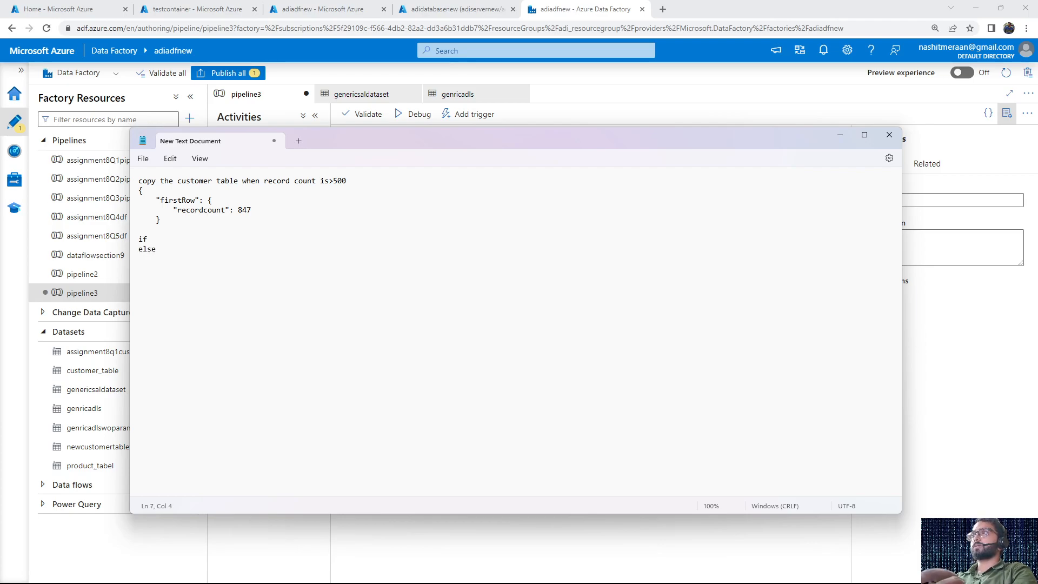
text(f recordcount>50)
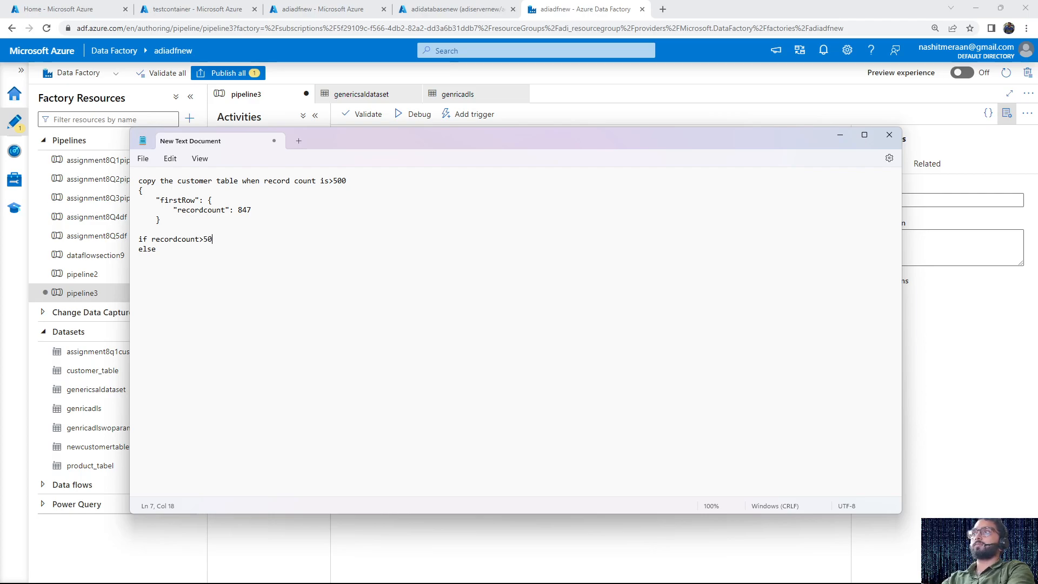
text(0:)
key(Return)
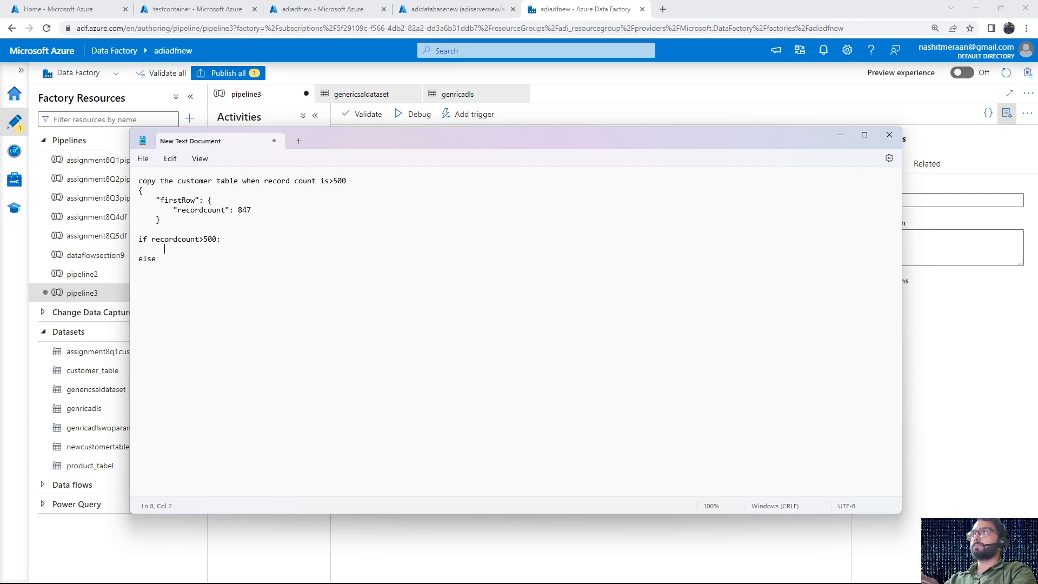
text(copy )
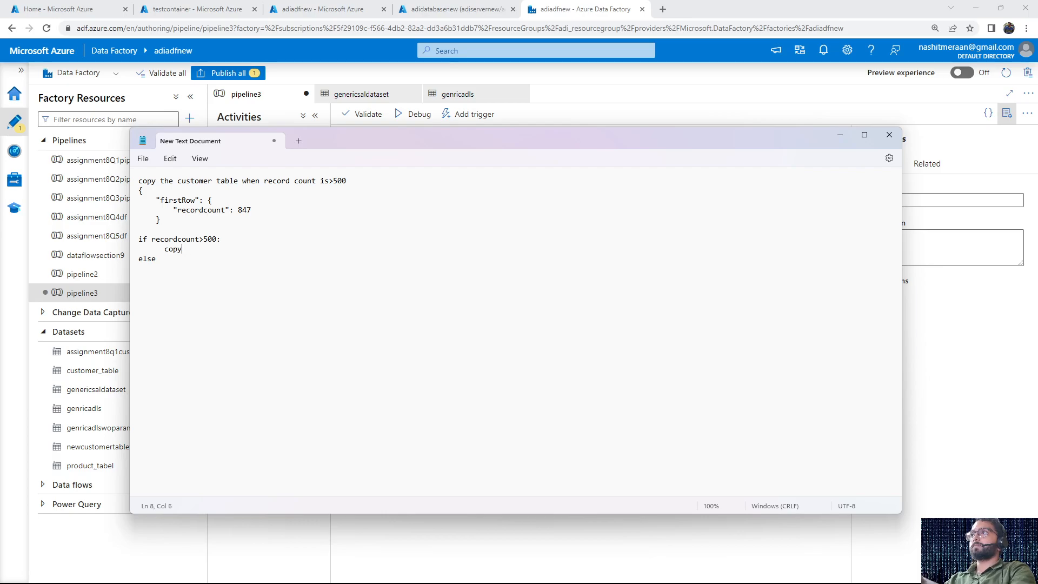
text(else:)
Add a colon to the else line, then delete that line from the Notepad outline
key(Return)
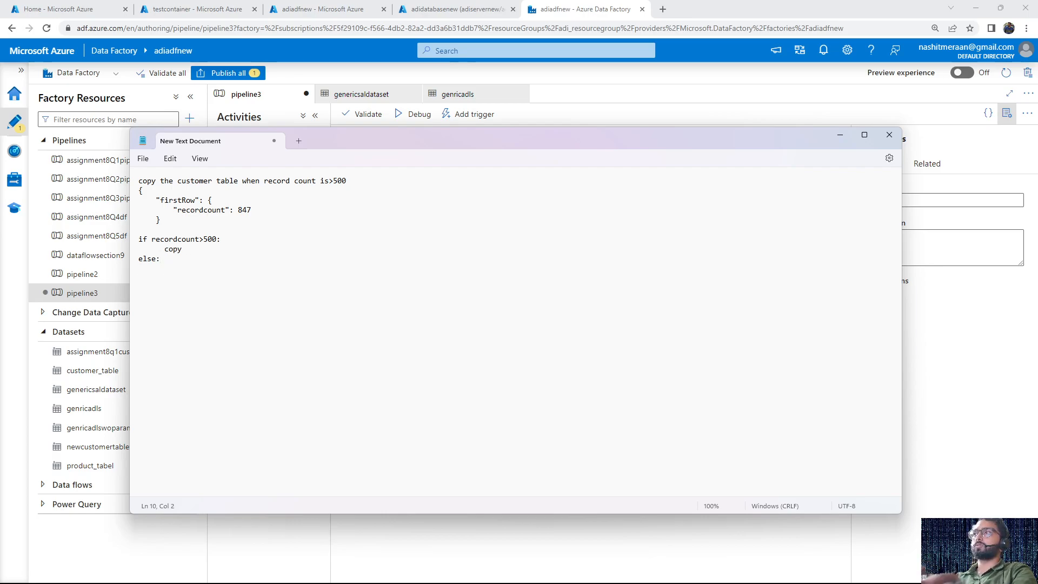
drag(171, 257, 136, 259)
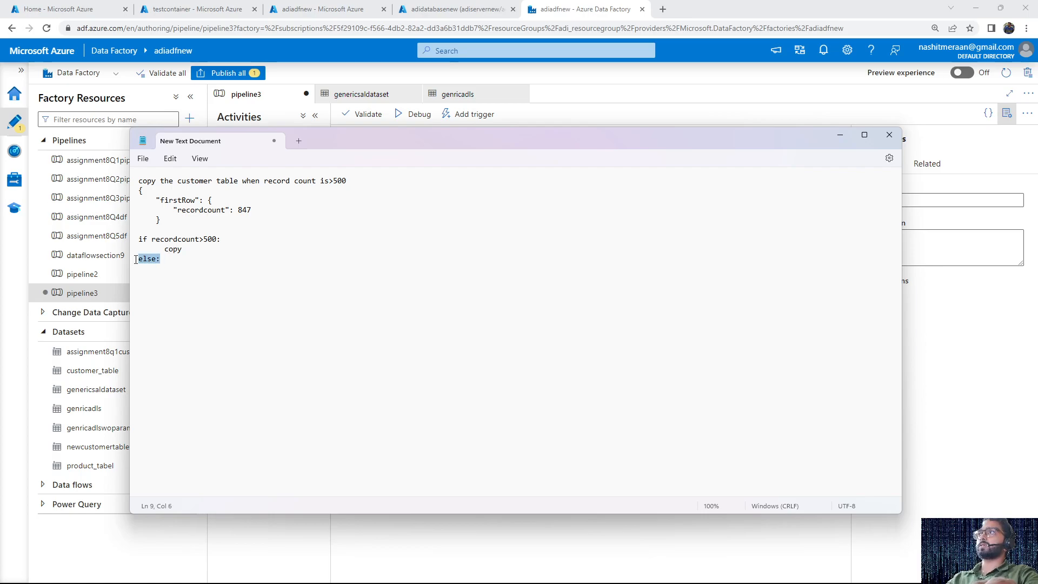
key(BackSpace)
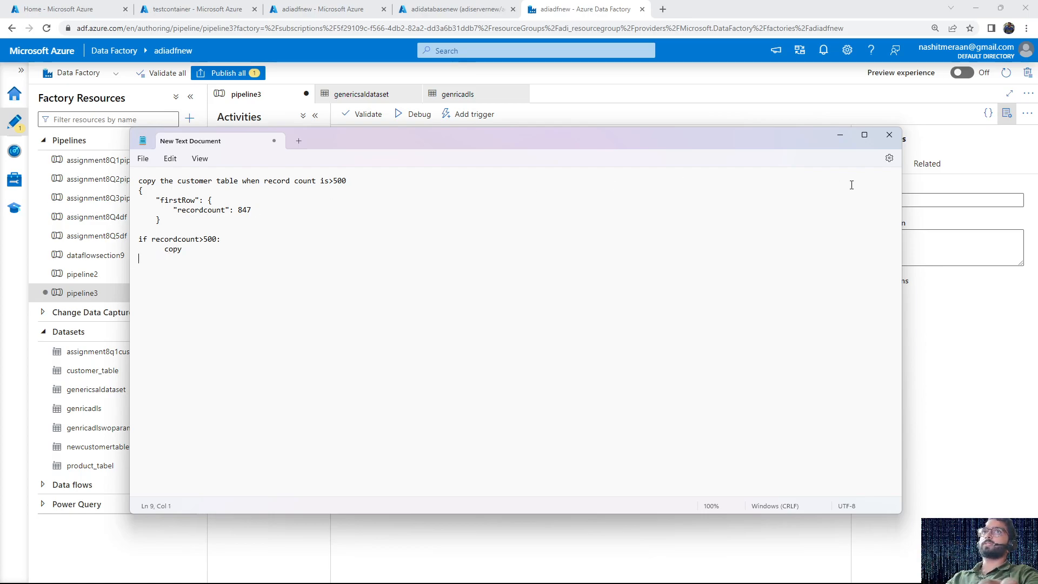
Return from Notepad to the pipeline and rename the If Condition activity as ifrecordcount500copycustomer
click(839, 135)
click(540, 393)
key(ctrl+a)
key(BackSpace)
text(if)
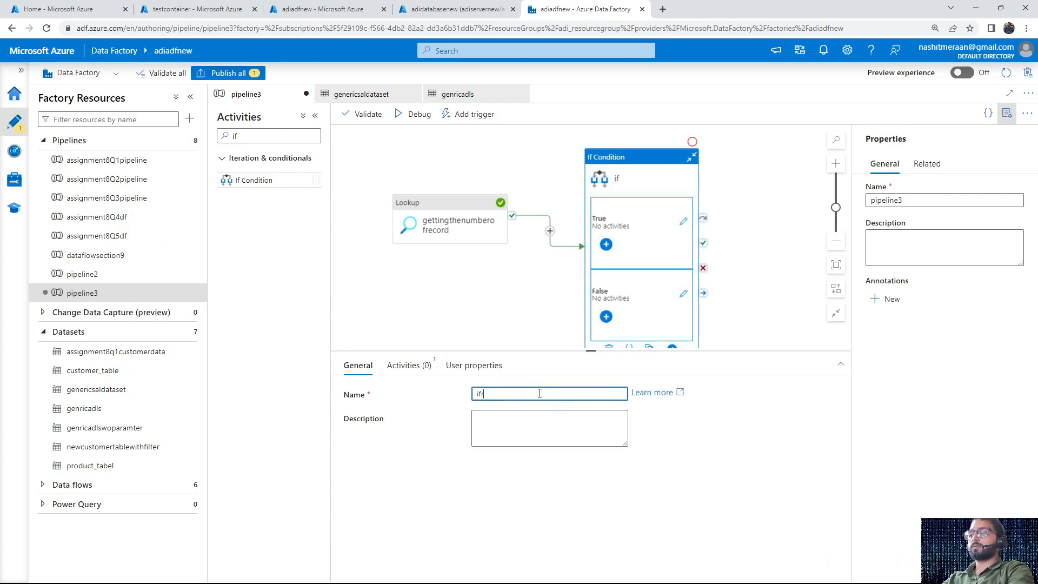
text(record)
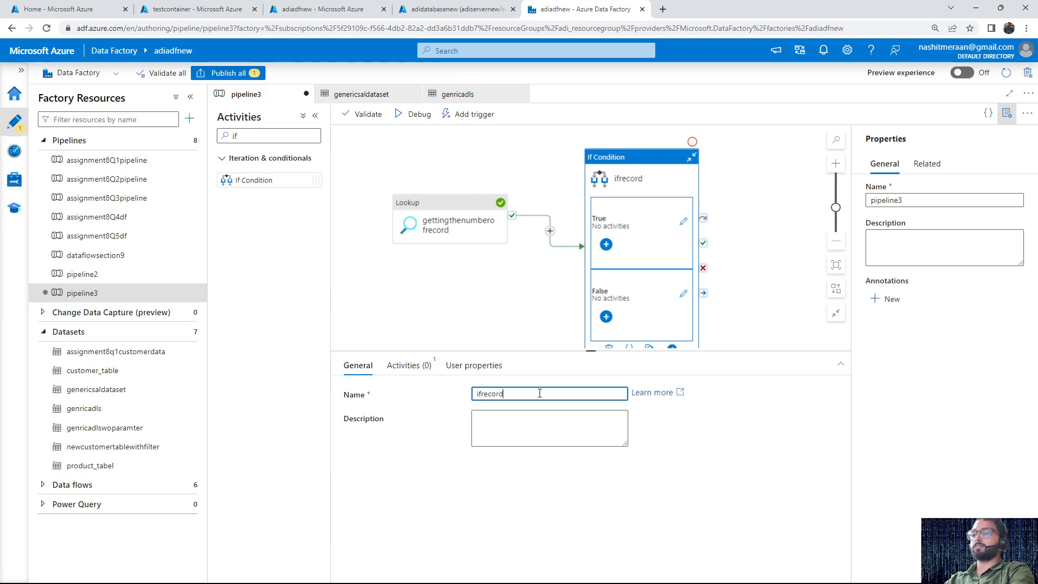
text(count500)
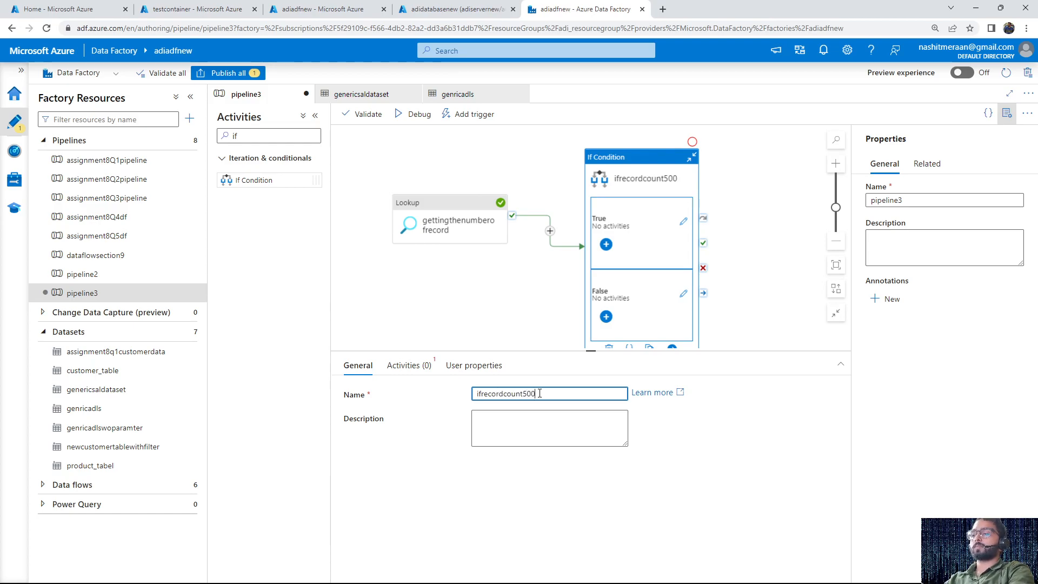
text(copyc)
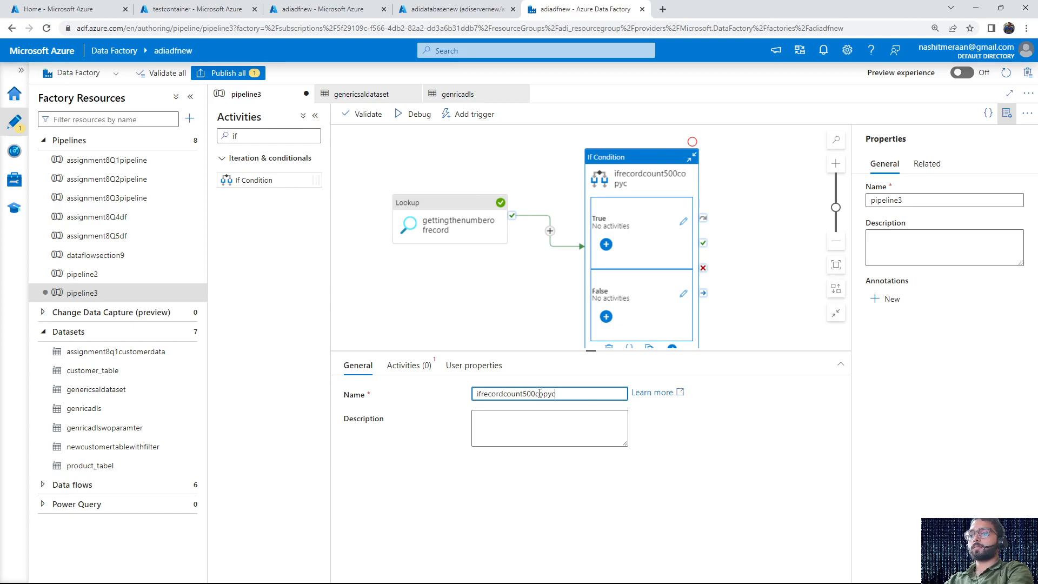
text(ustomer)
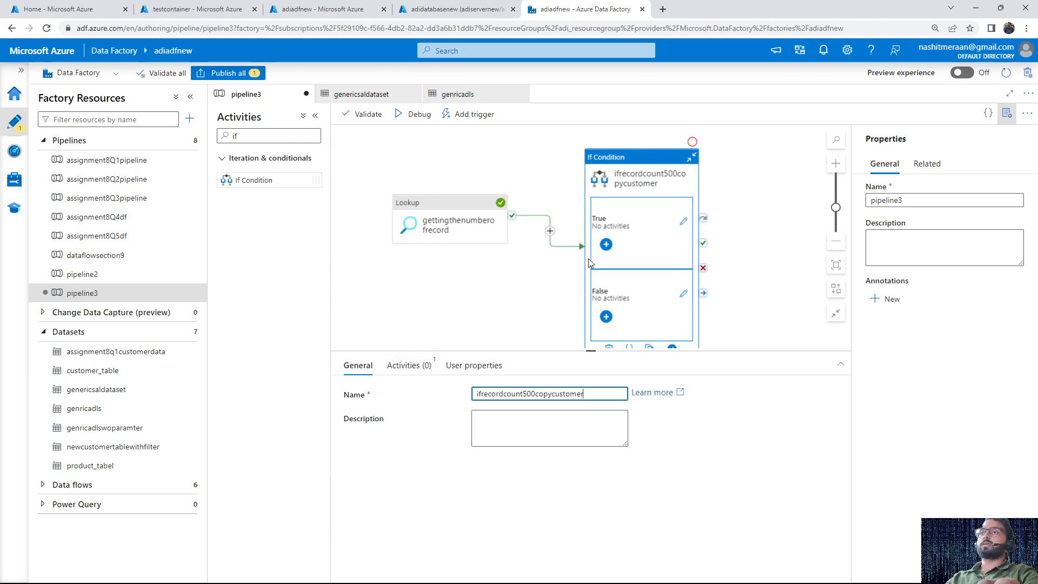
Start a dynamic expression for the If Condition by finding and inserting the logical function greater()
click(410, 365)
click(500, 397)
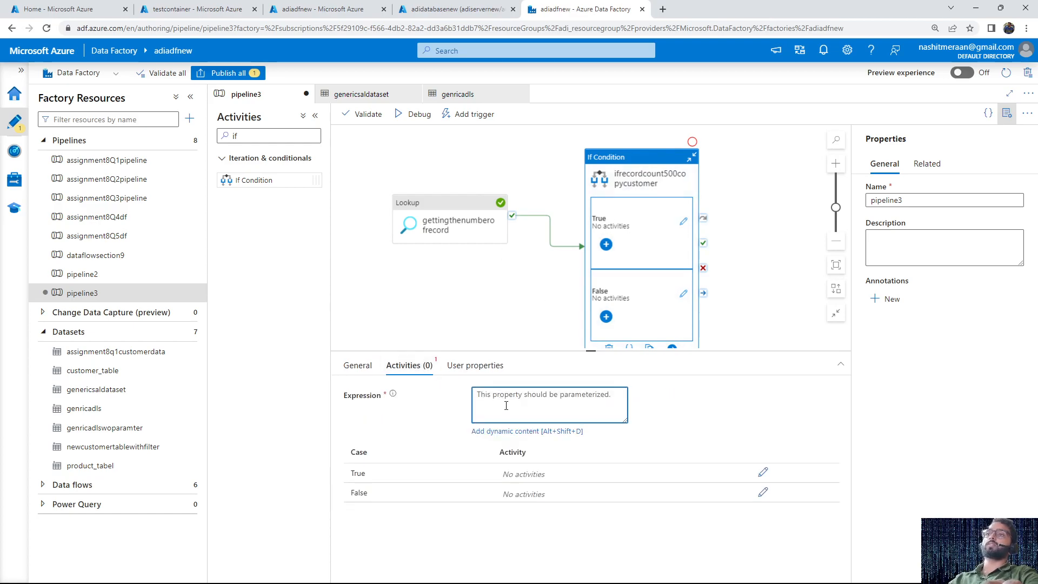
click(529, 432)
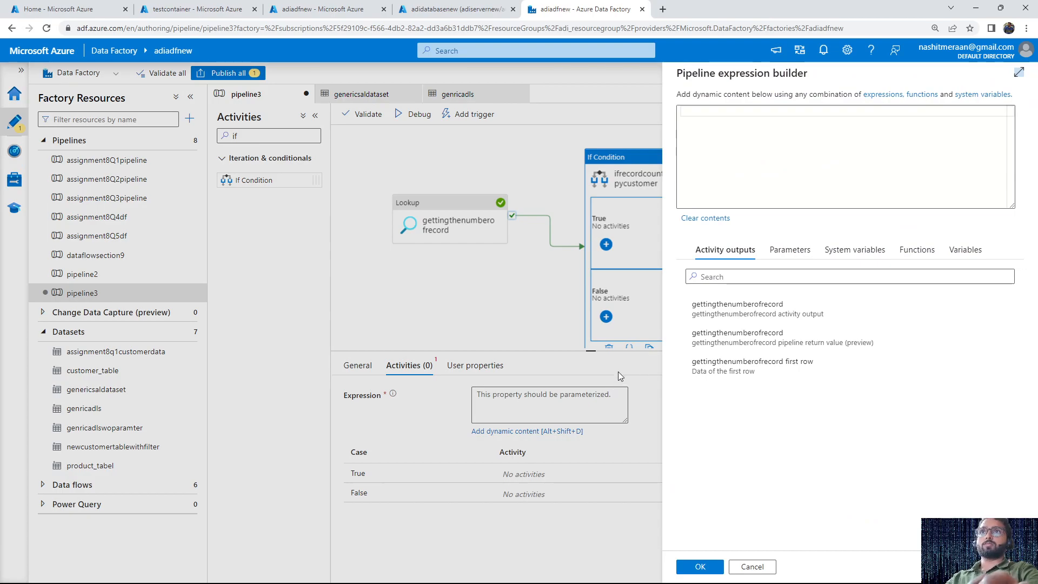
click(910, 251)
click(847, 277)
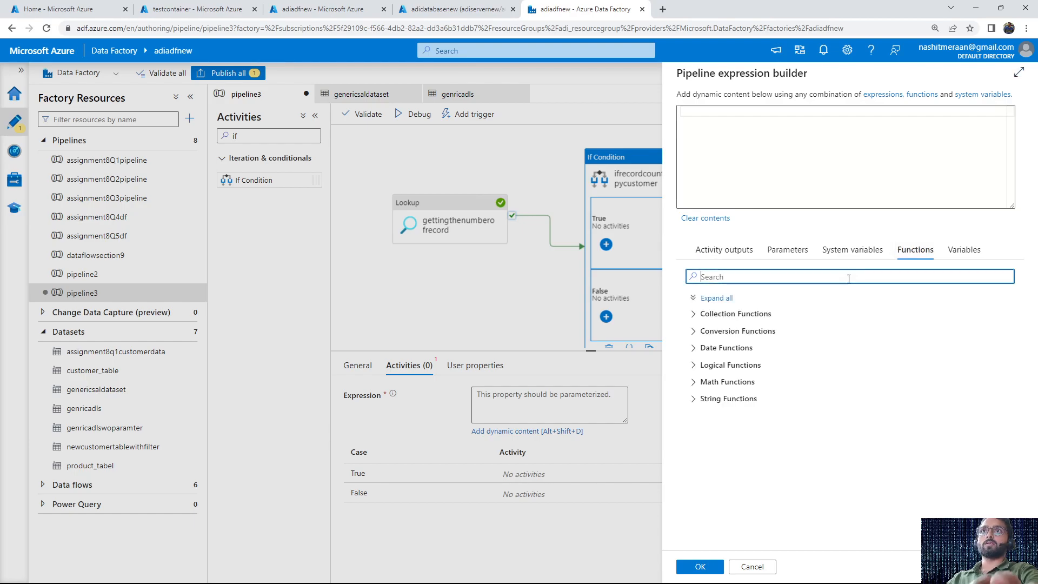
text(gre)
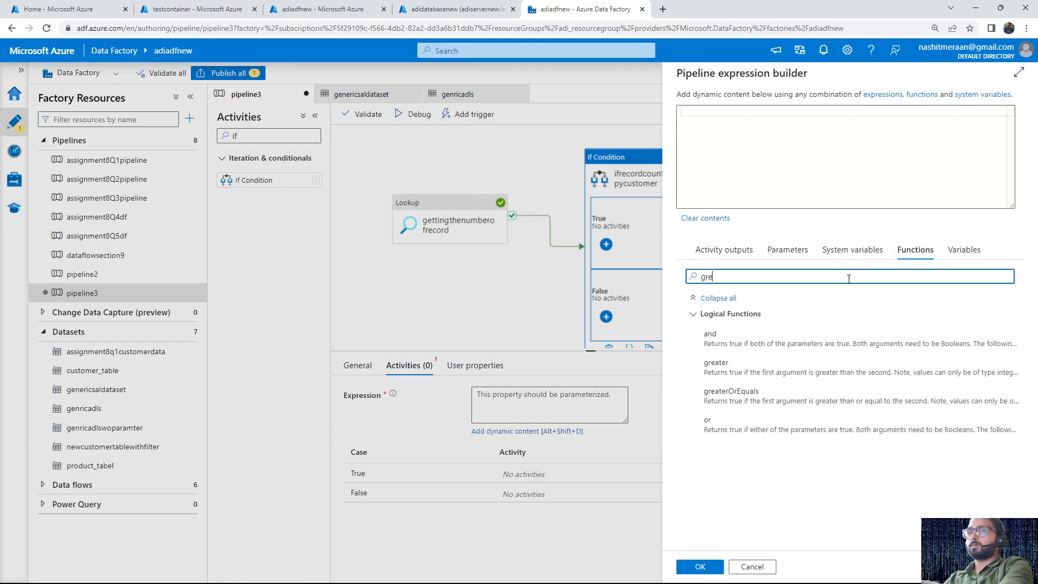
click(770, 365)
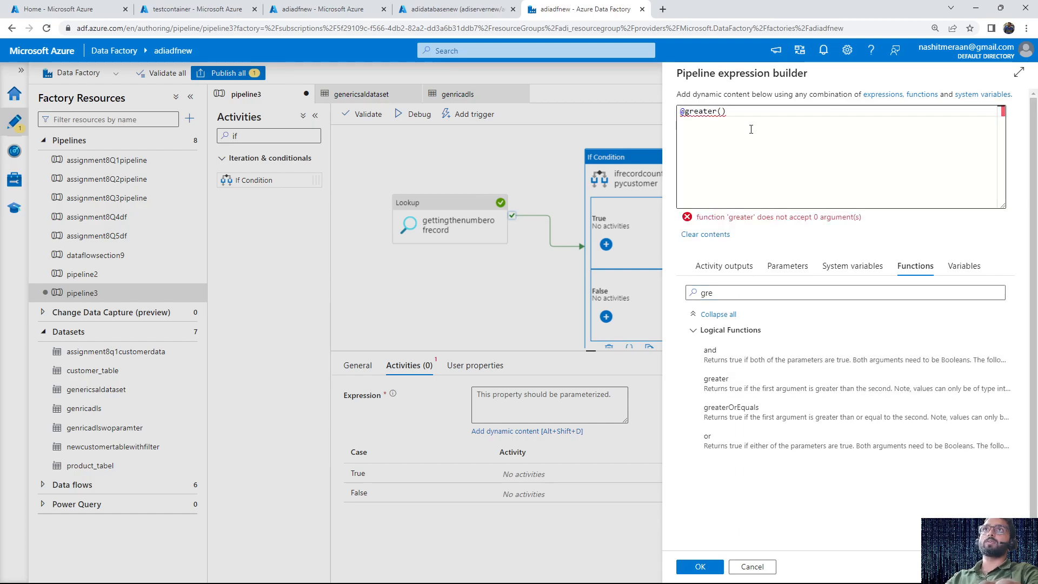
click(722, 111)
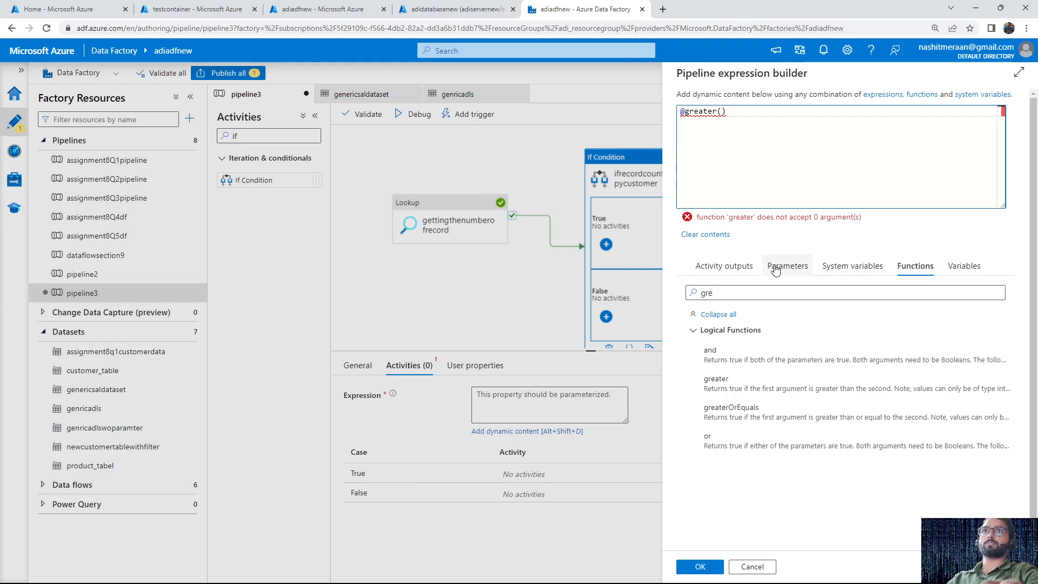
Check the firstRow block in Notepad, then insert the gettingthenumberofrecord activity output inside the greater() function
click(734, 271)
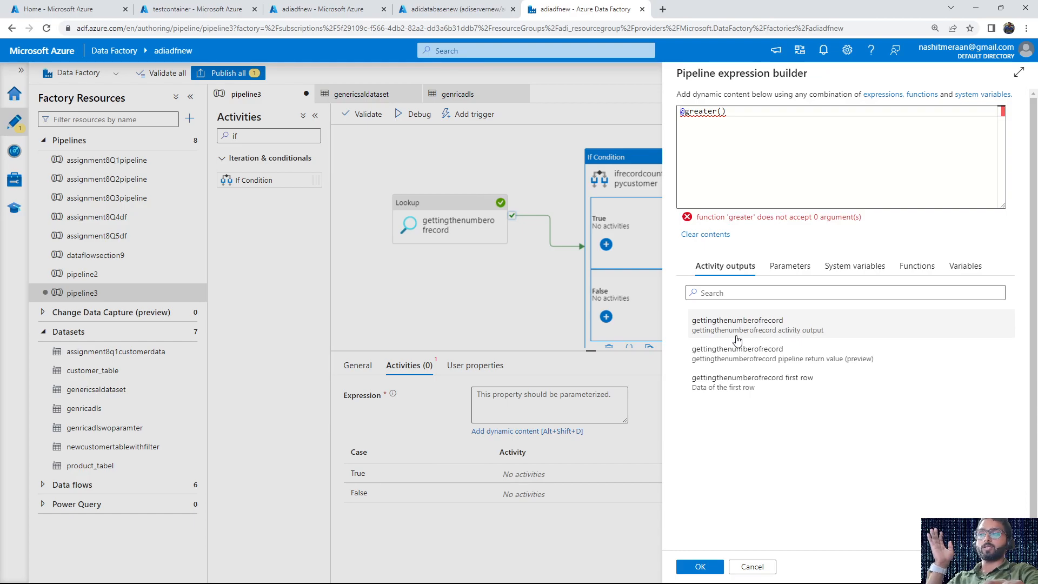
key(alt+Tab)
key(alt+Tab)
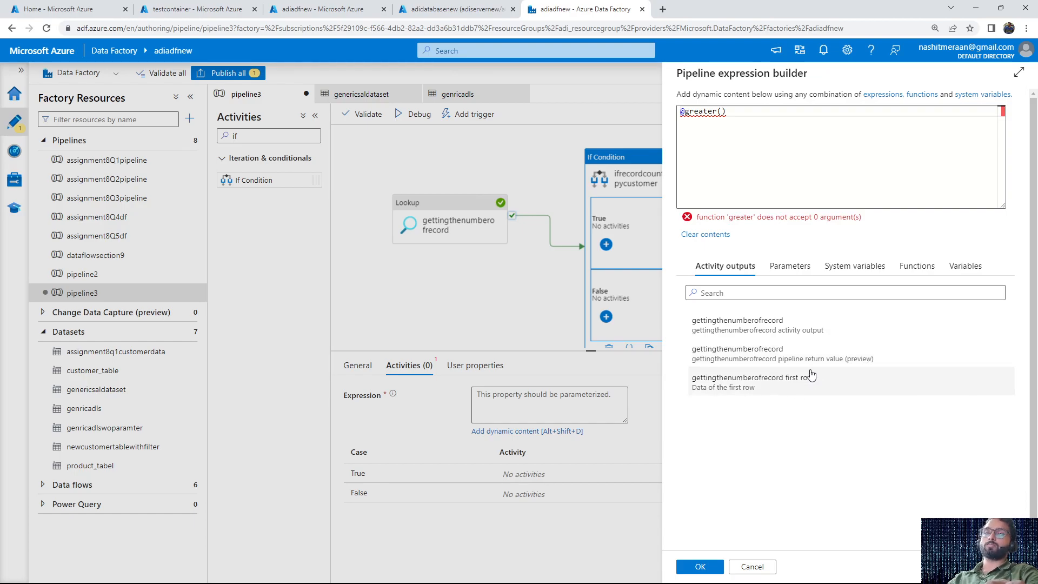
key(alt+Tab)
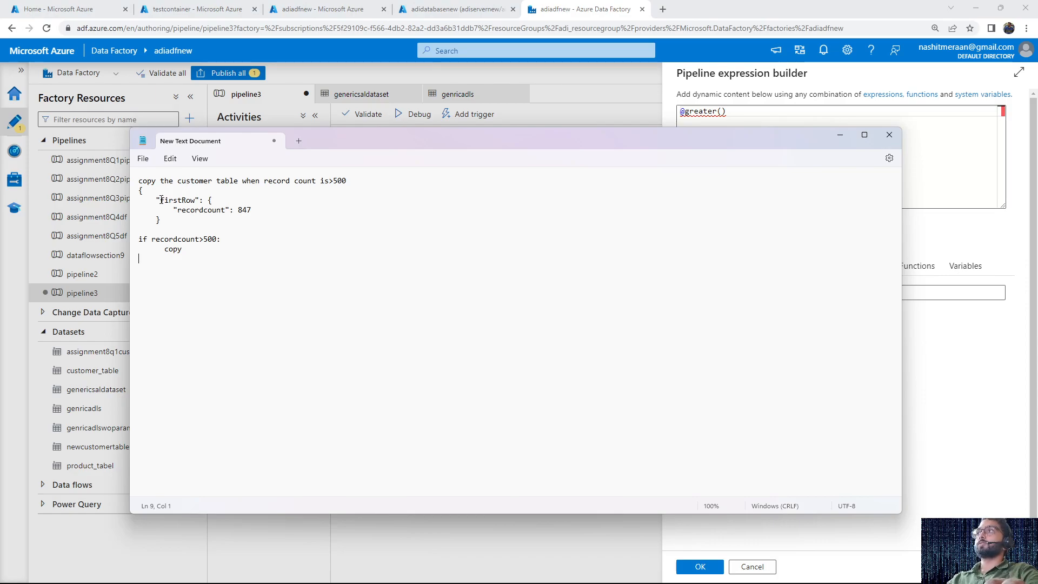
drag(161, 200, 242, 222)
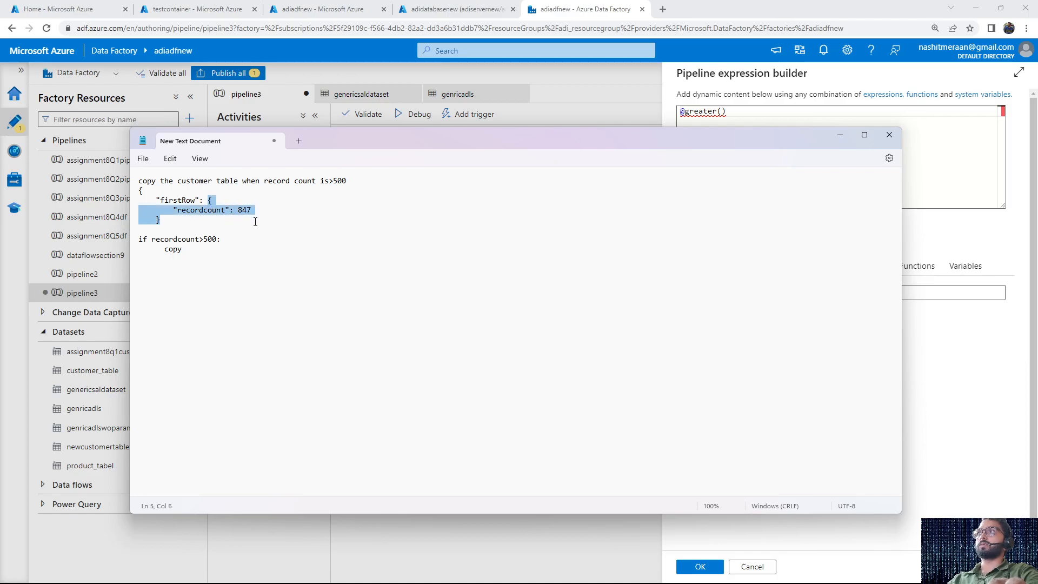
key(alt+Tab)
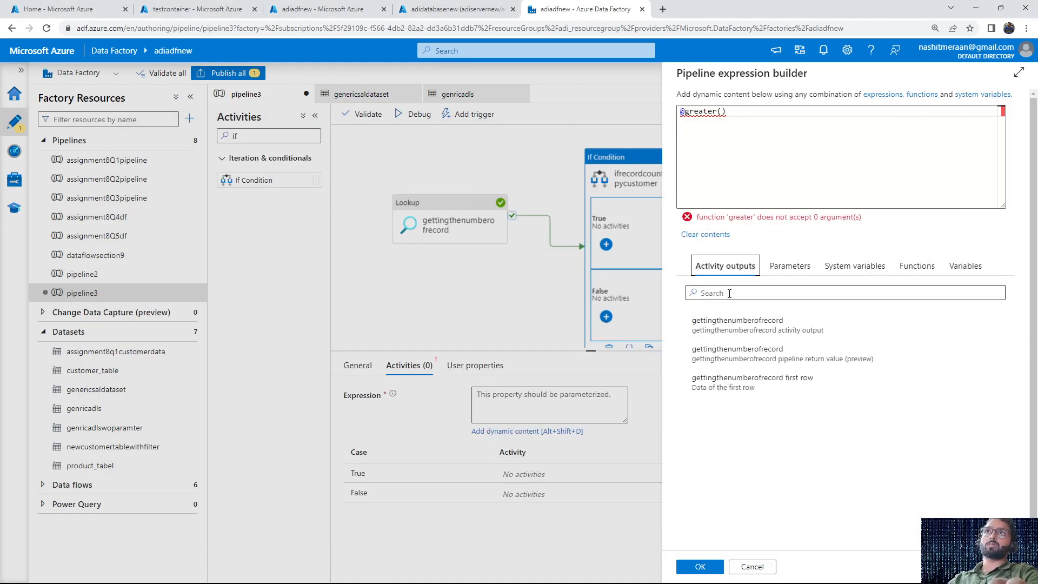
click(753, 326)
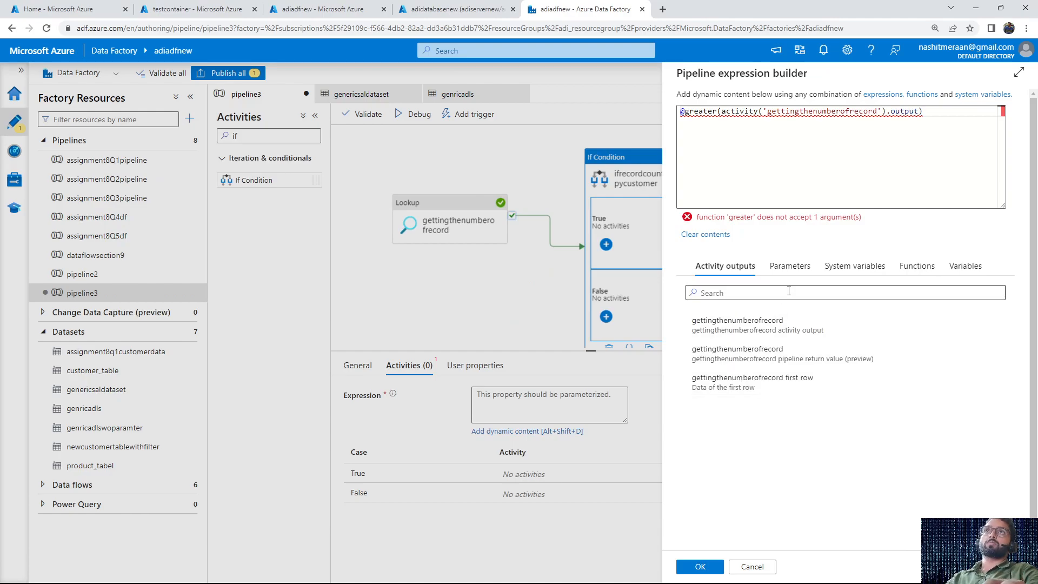
Extend the activity output reference with .firstRow.recordcount, taking the recordcount name from the Notepad document
click(920, 112)
text(.fir)
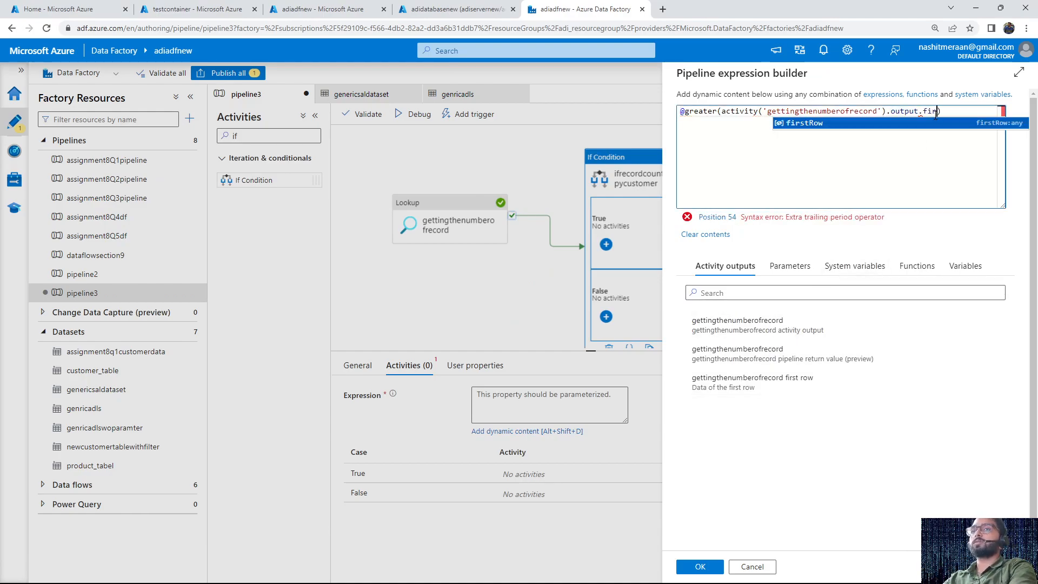
key(Return)
text(.)
key(alt+Tab)
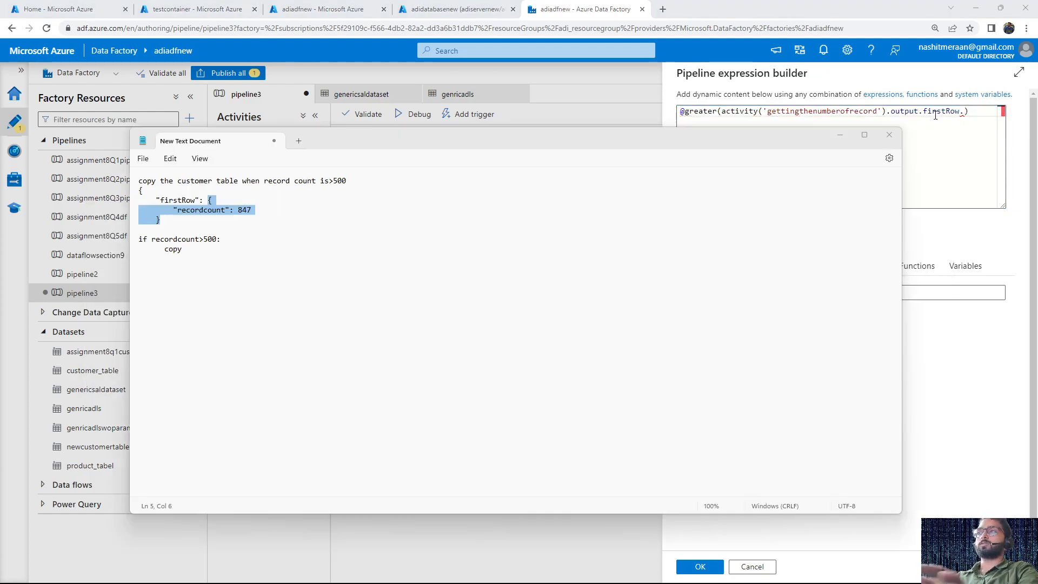
click(196, 220)
double_click(199, 211)
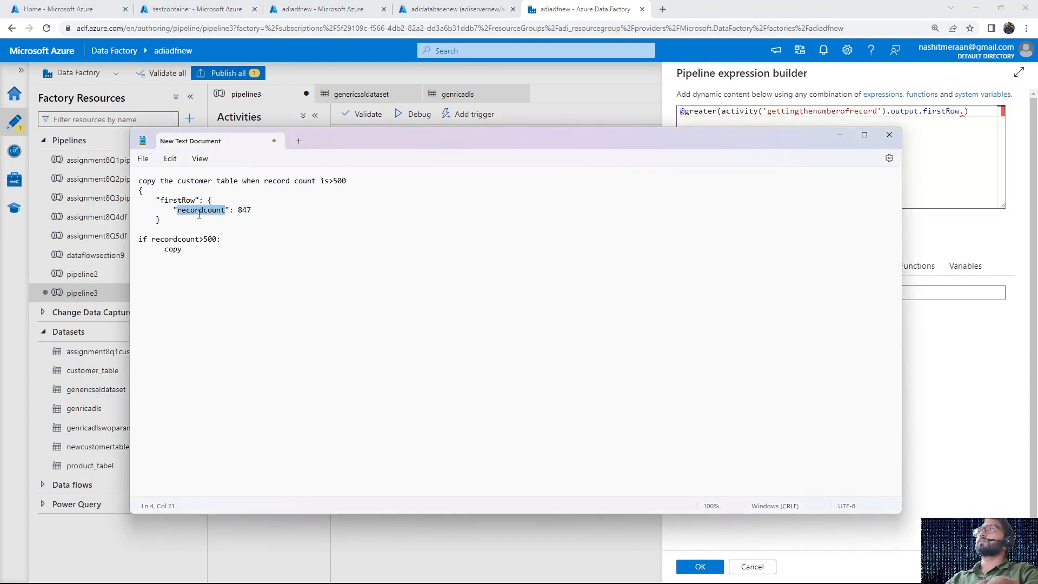
double_click(163, 200)
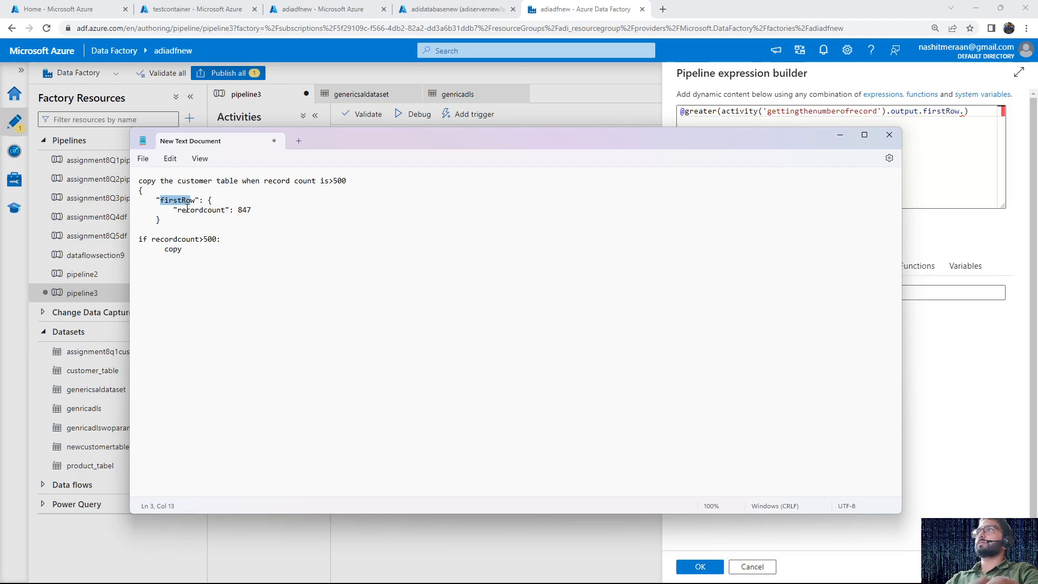
double_click(190, 210)
key(ctrl+c)
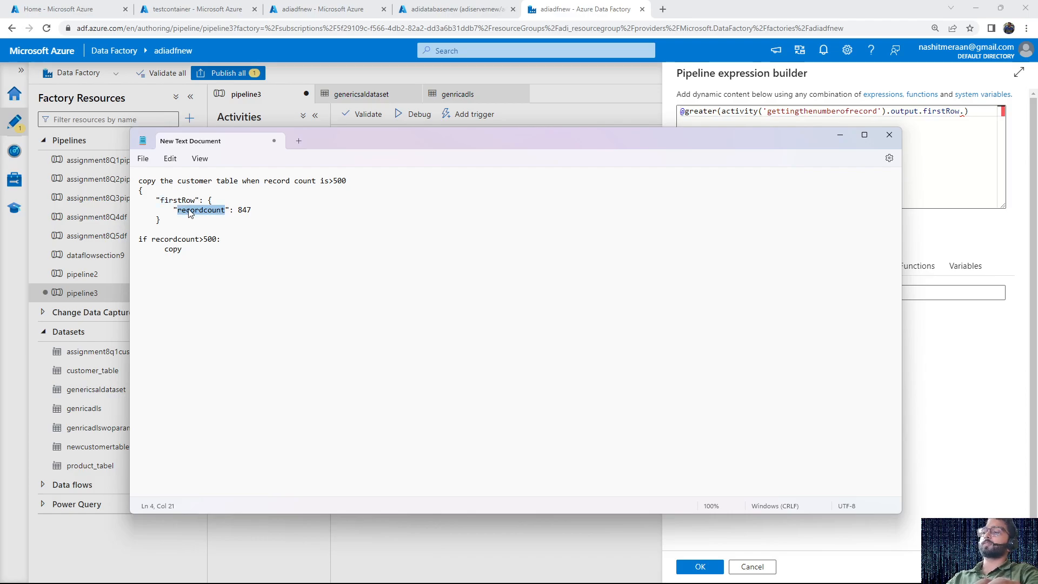
key(alt+Tab)
key(ctrl+v)
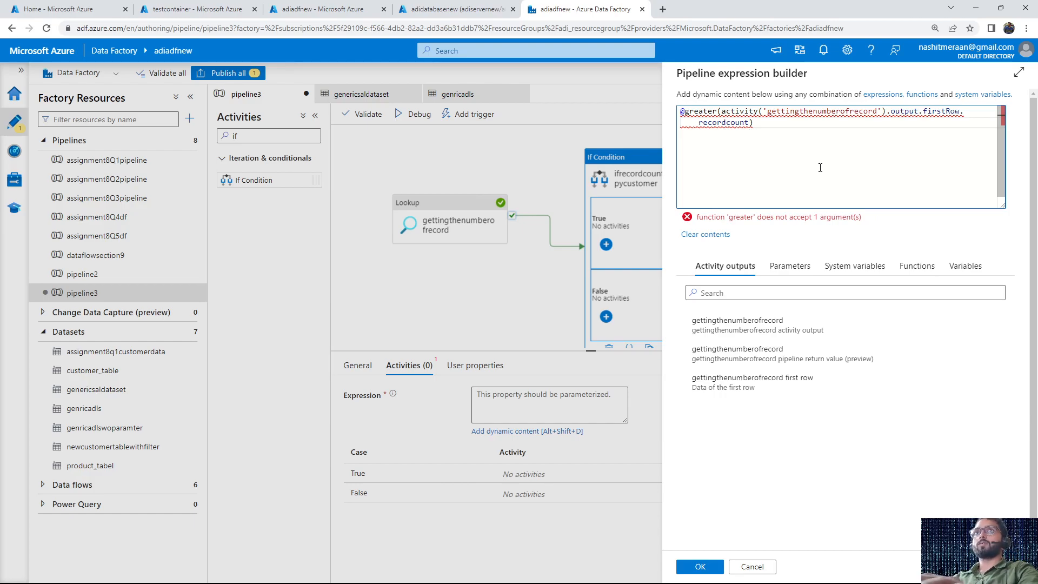
Add 500 as the second argument of greater(), compare the expression with the Notepad output, and apply it to the If Condition
text(,500)
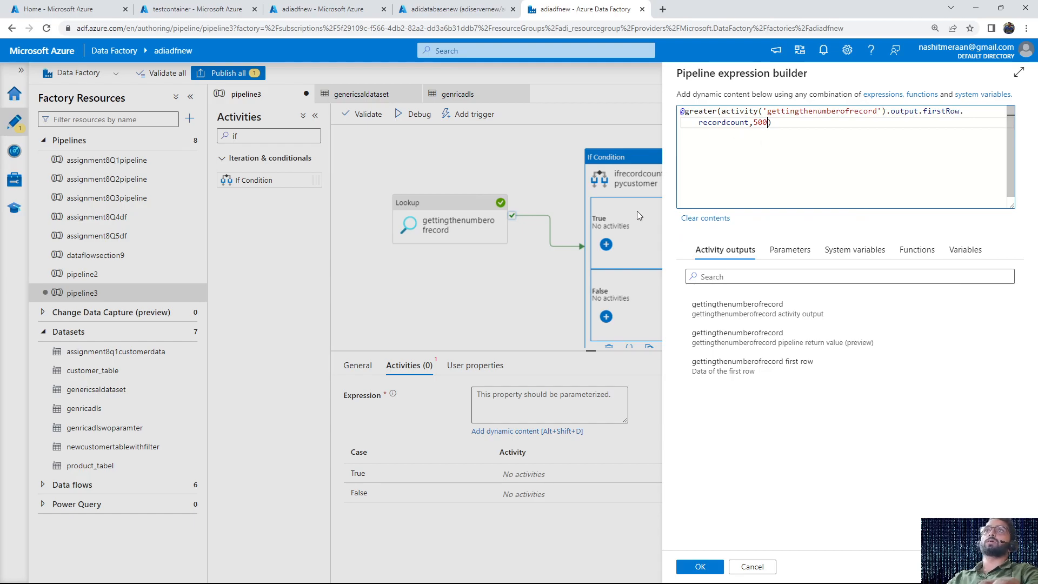
key(alt+Tab)
drag(159, 199, 198, 200)
click(166, 200)
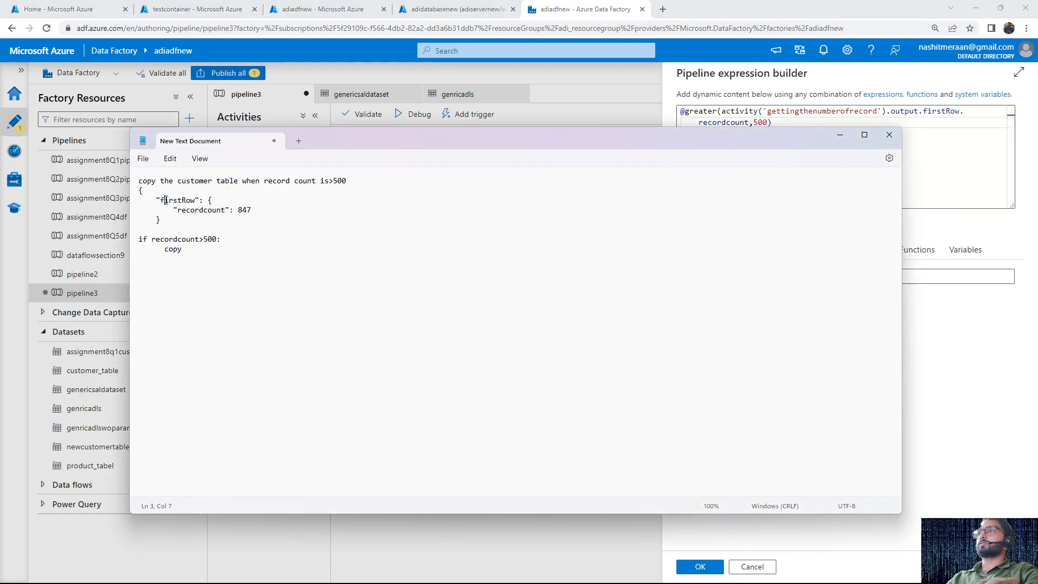
click(191, 209)
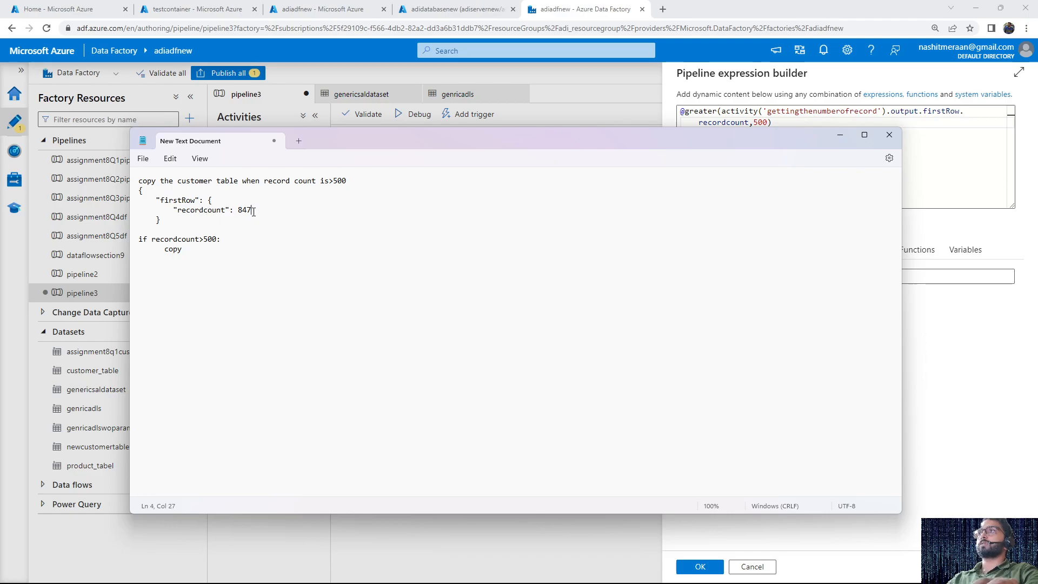
key(alt+Tab)
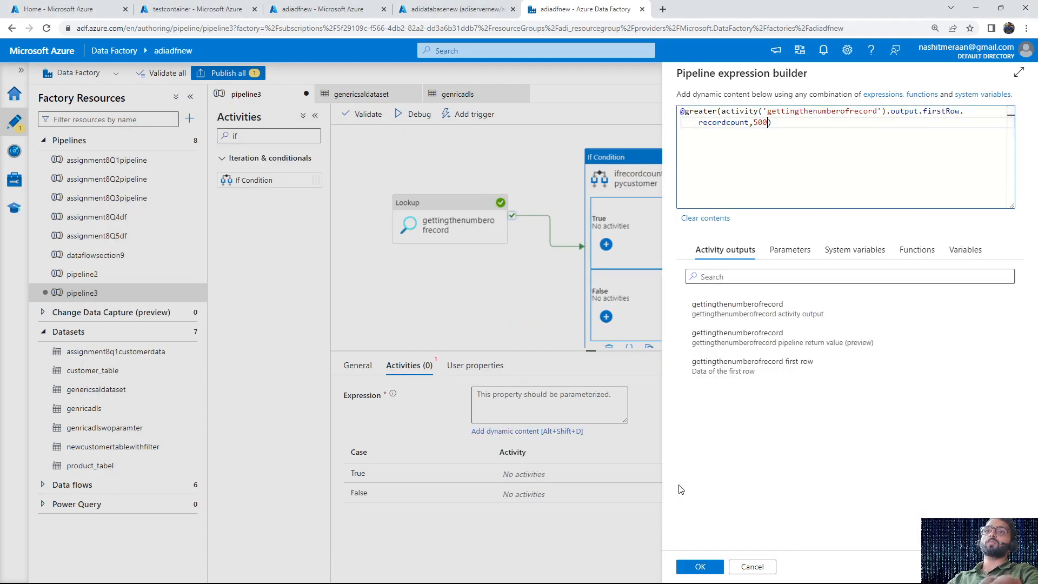
click(702, 566)
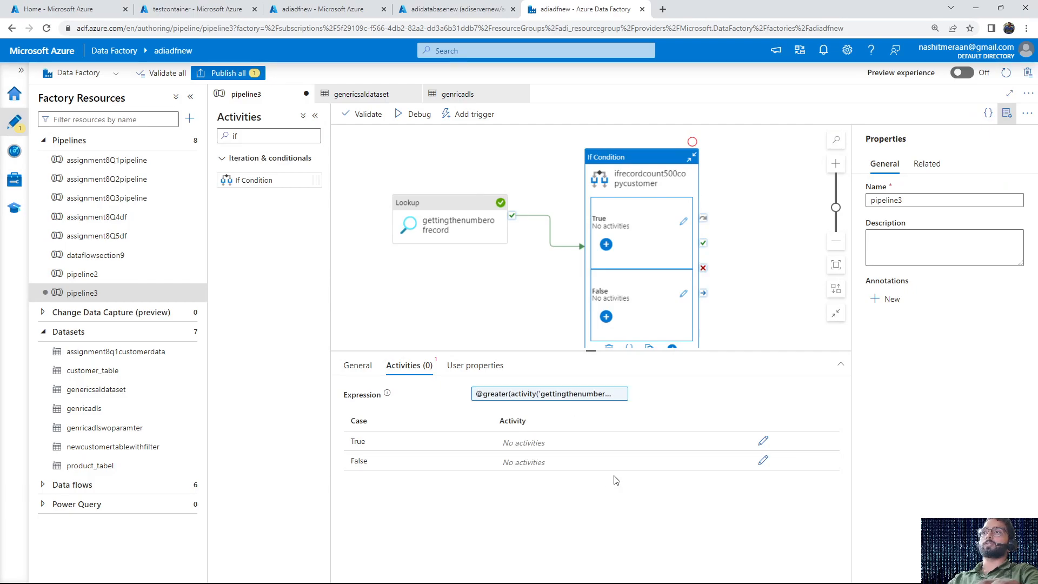
Open the If Condition's True activities and add a Copy data activity to the canvas
click(762, 442)
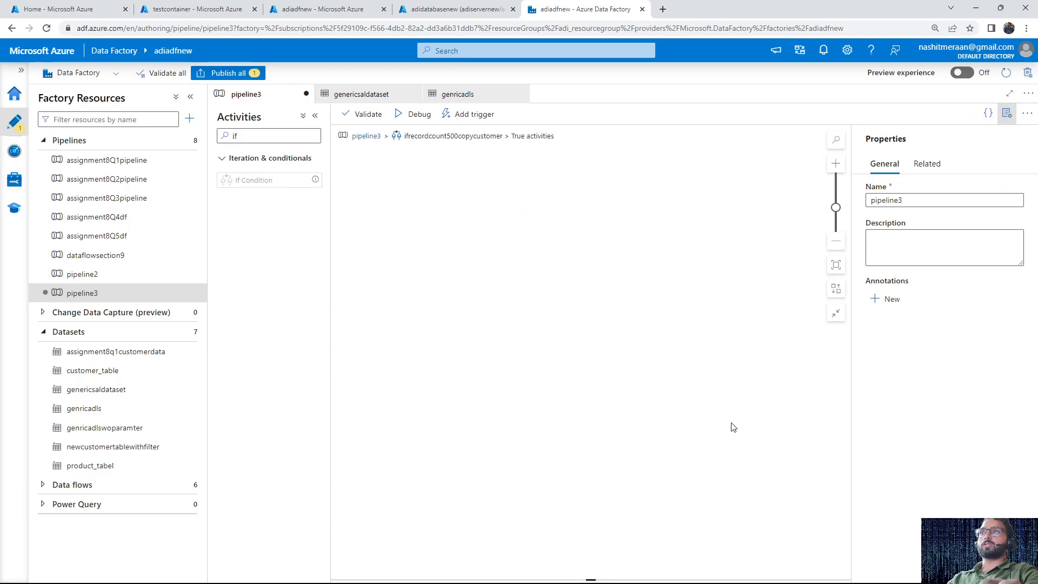
click(271, 136)
key(BackSpace)
key(BackSpace)
text(copy)
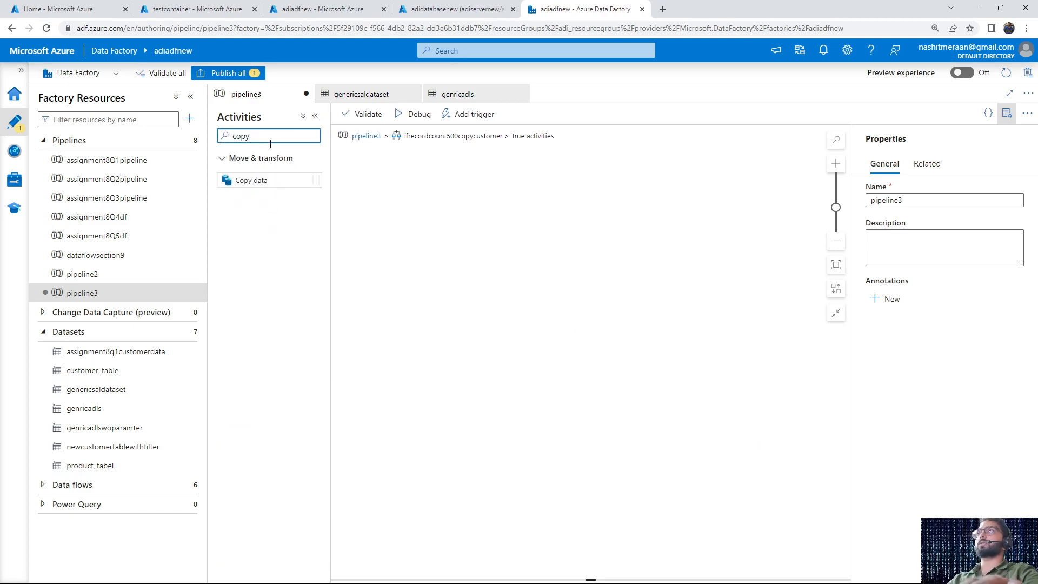
drag(260, 180, 479, 254)
Rename the Copy data activity as copywhenconditionistrue
click(519, 398)
key(ctrl+a)
text(copywh)
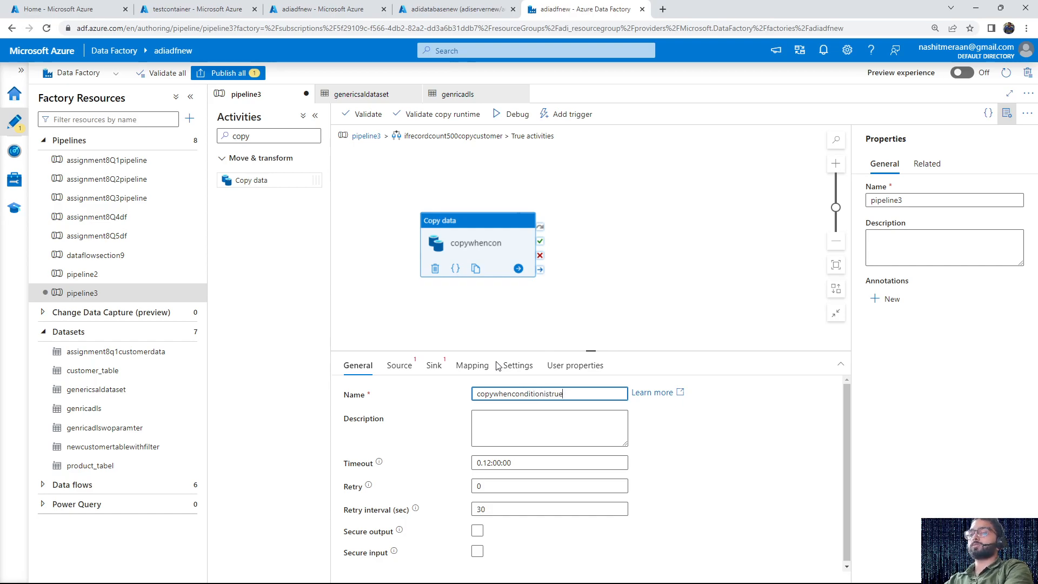
click(464, 235)
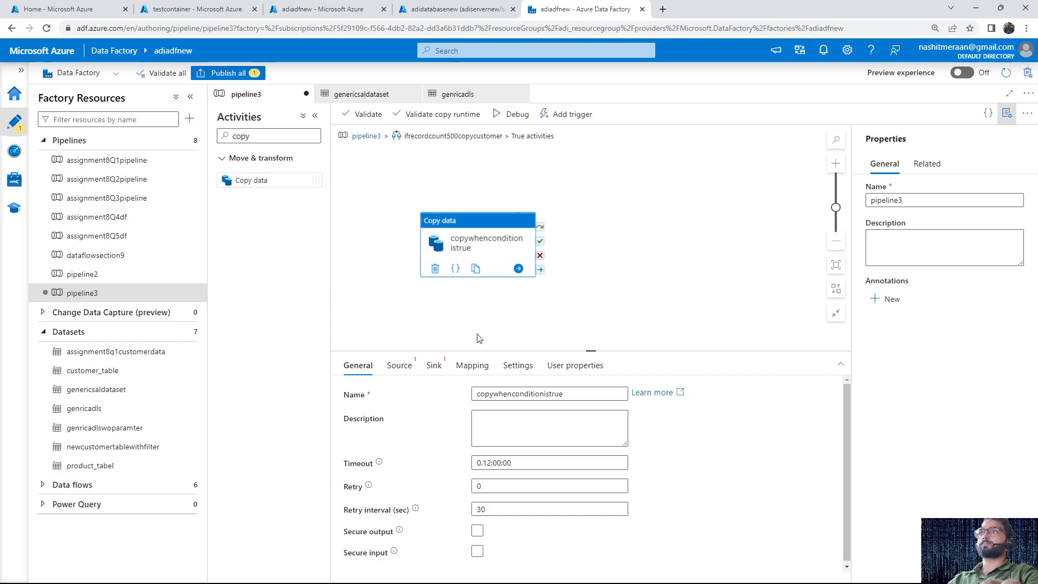
Set the copy activity's source dataset to genericsaldataset with schemaname SalesLT and tablename Customer
click(400, 366)
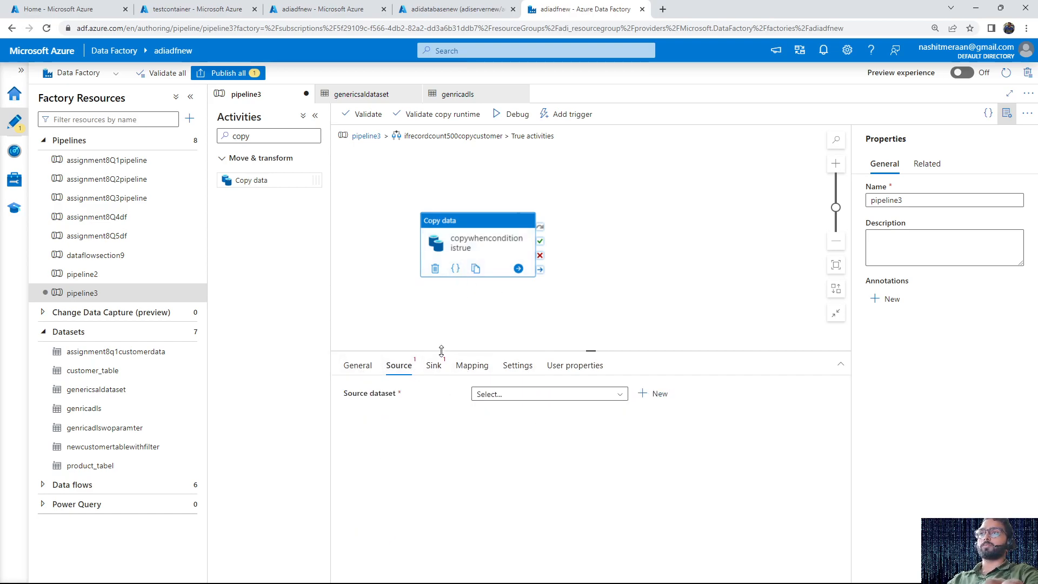
click(546, 394)
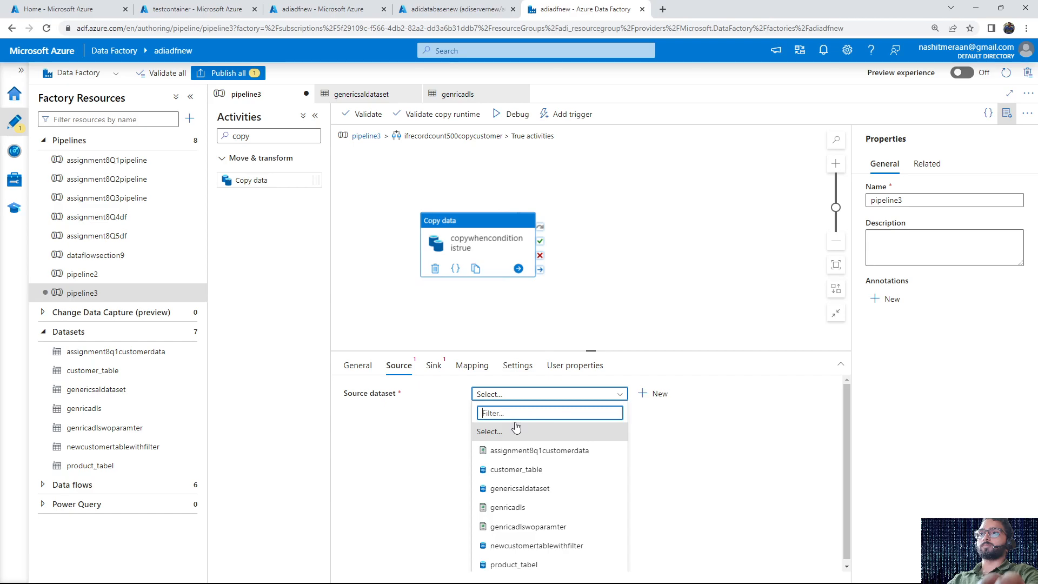
click(527, 493)
click(602, 475)
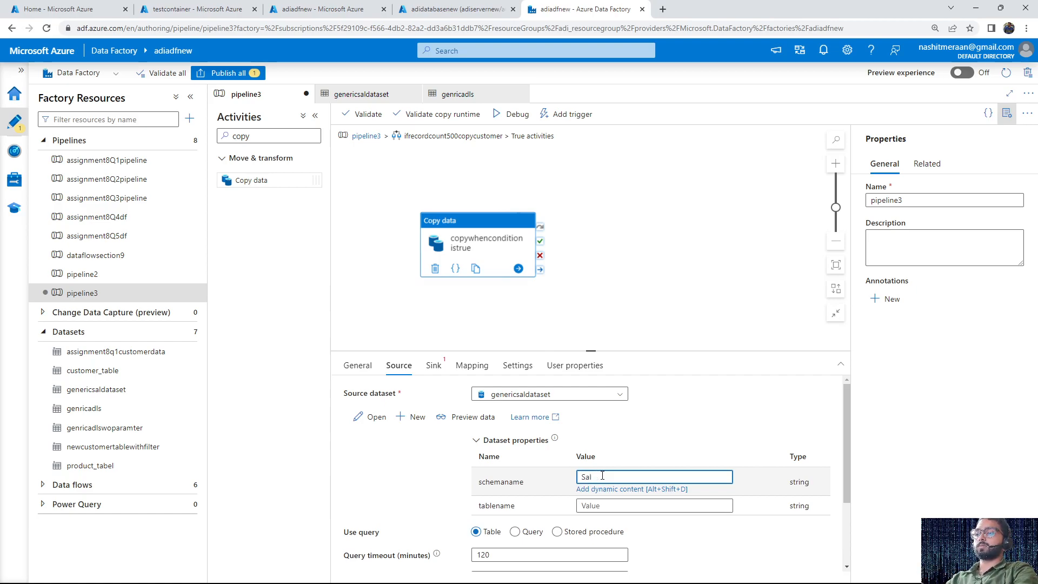
key(Tab)
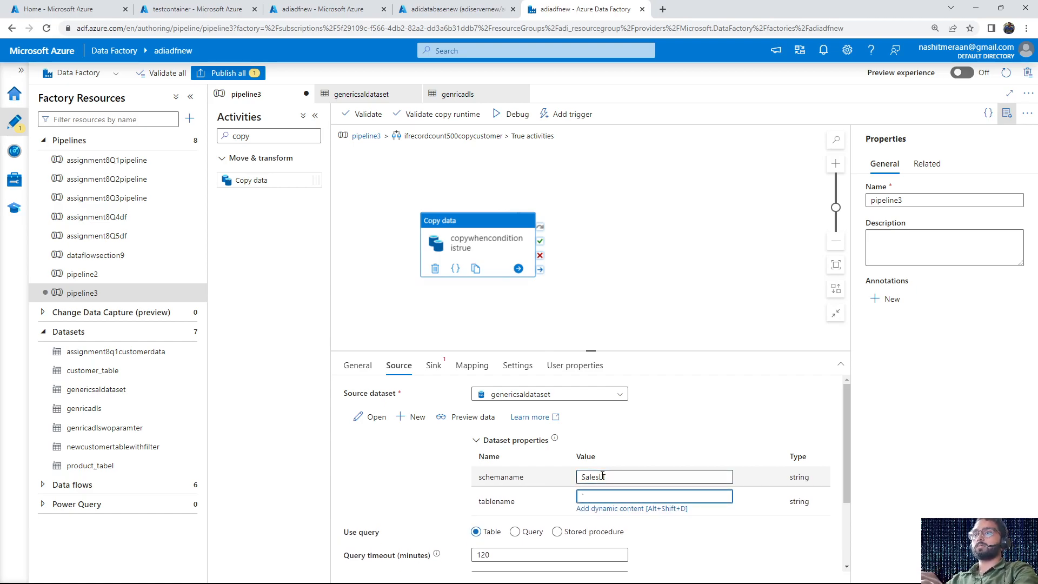
text(Customer)
scroll(530, 535, down, 1)
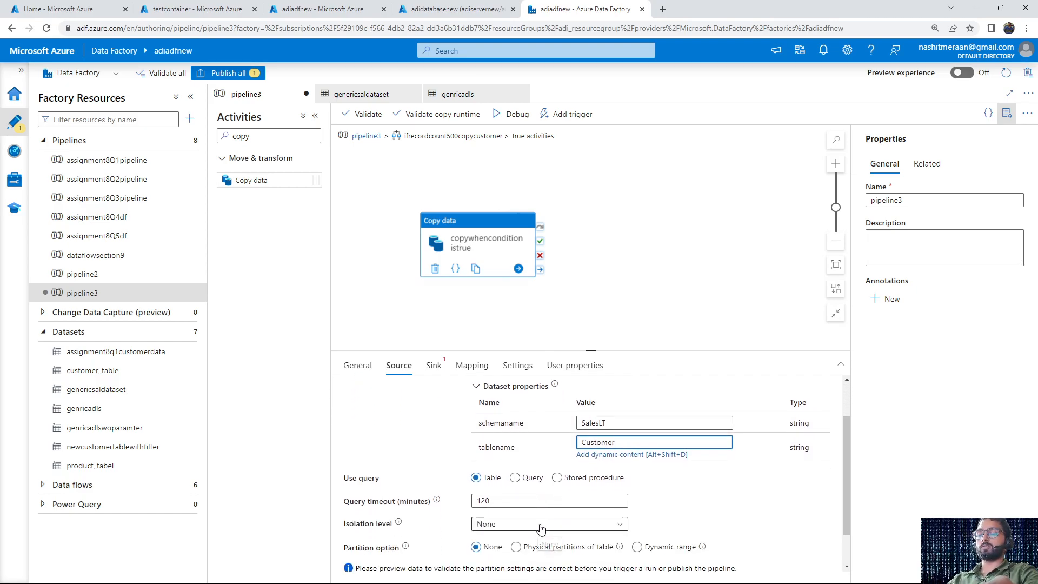
scroll(538, 487, up, 1)
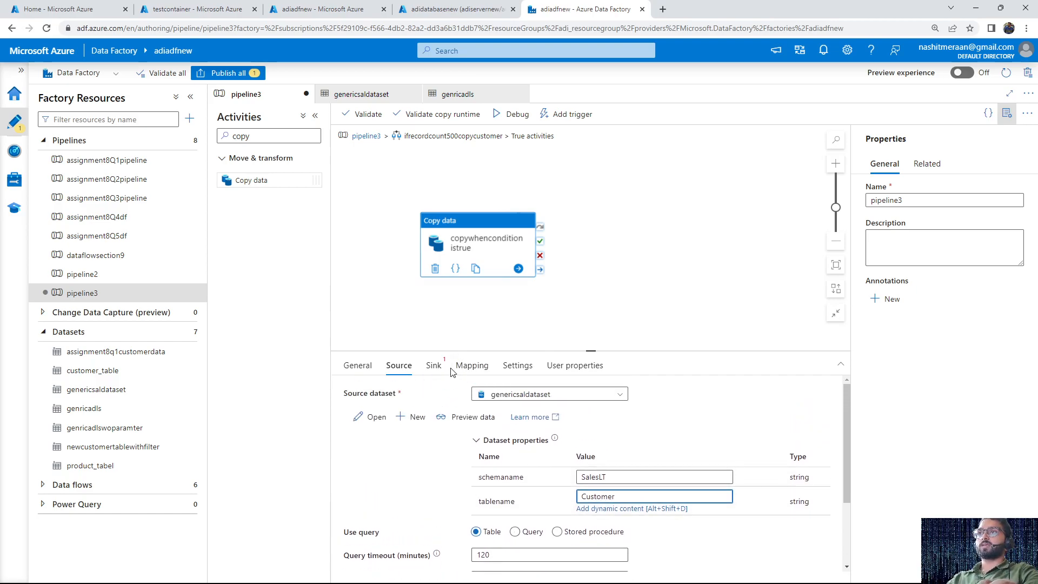
Set the copy activity's sink dataset to genricadls with directoryname testifactivity and filename testrecordg500
click(433, 366)
click(539, 394)
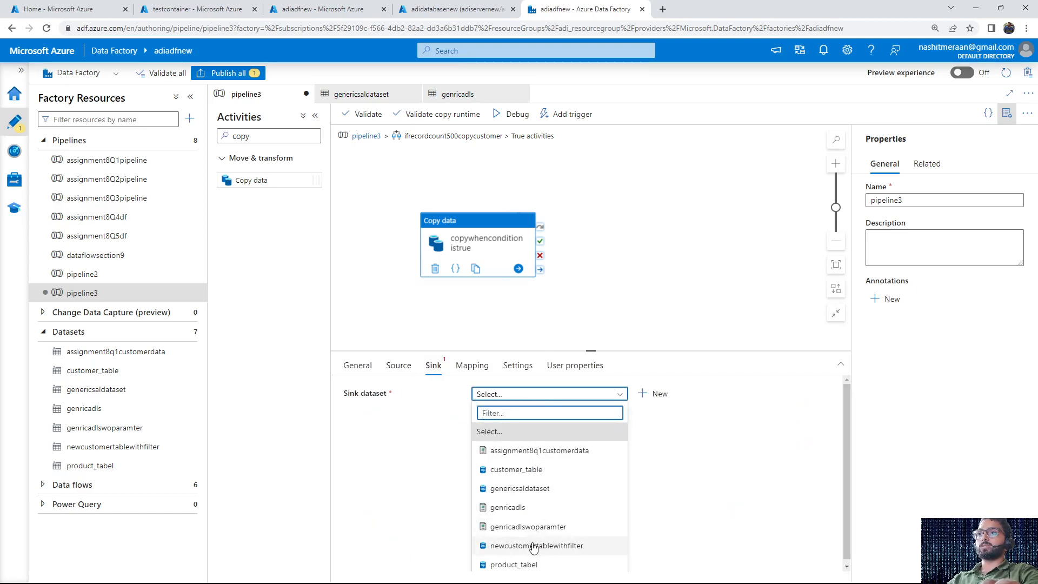
click(549, 508)
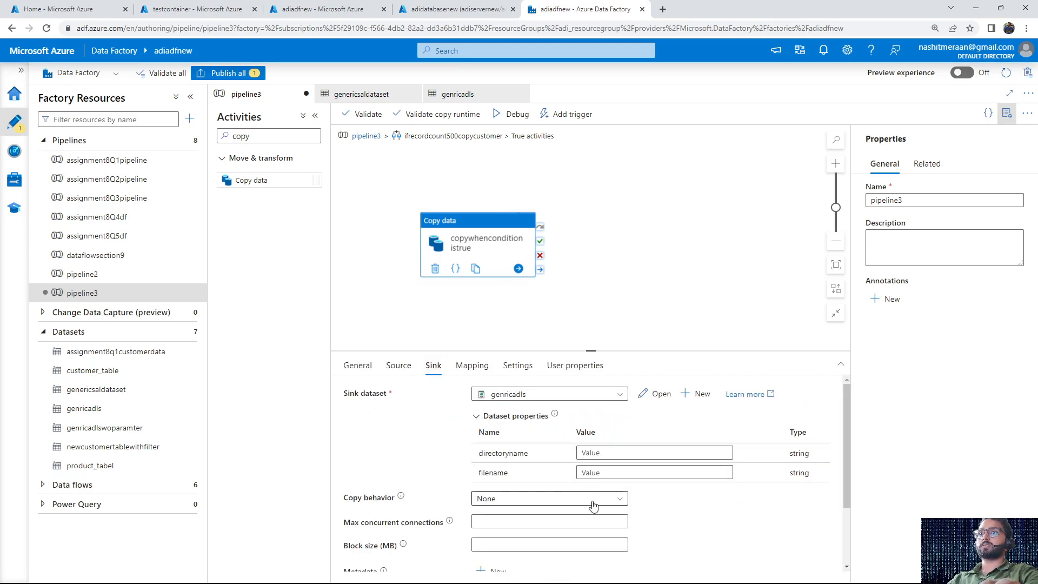
click(618, 453)
text(testifactivity)
double_click(618, 454)
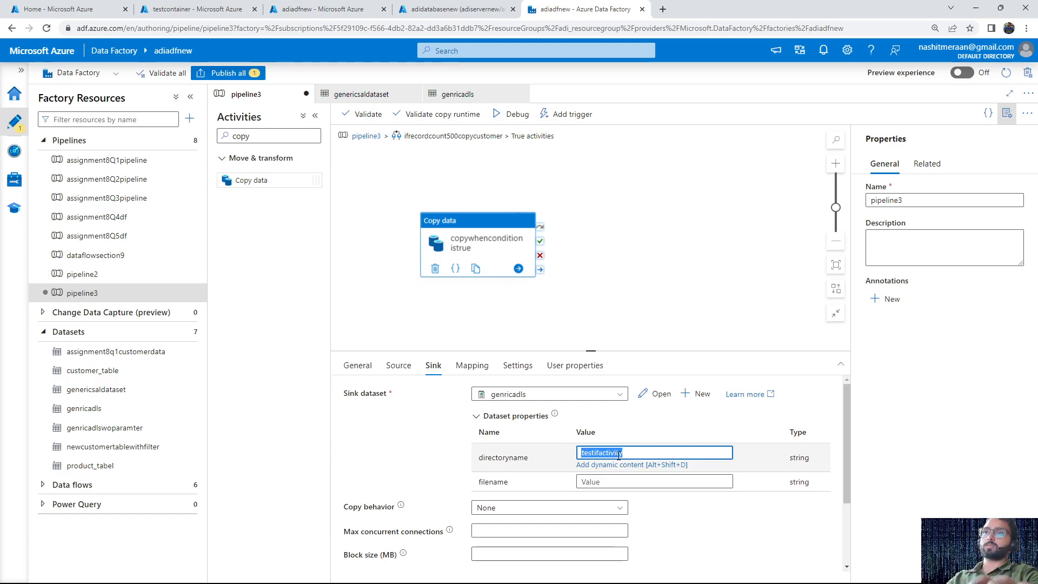
click(610, 482)
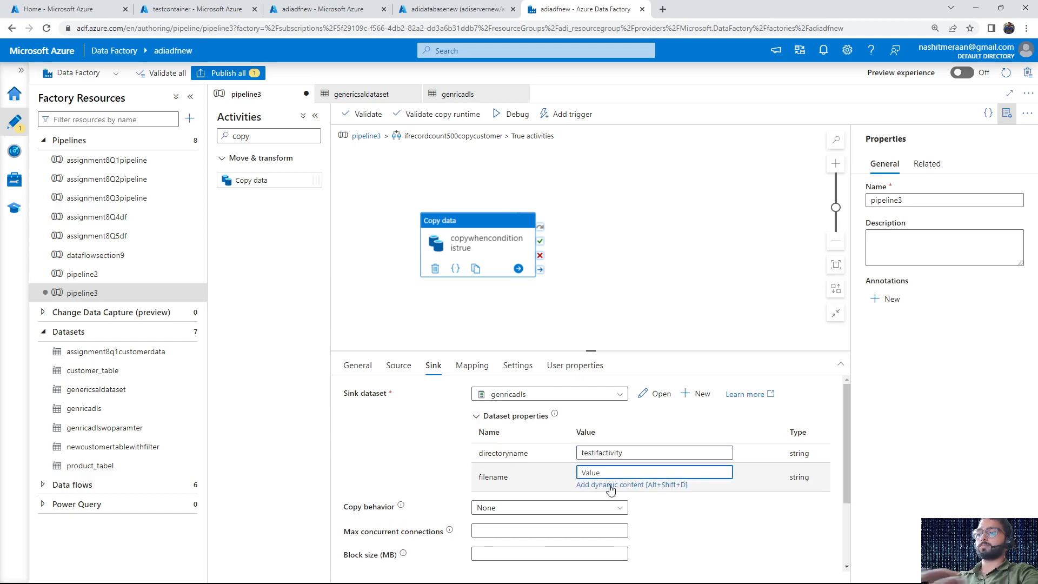
text(testrecordg500)
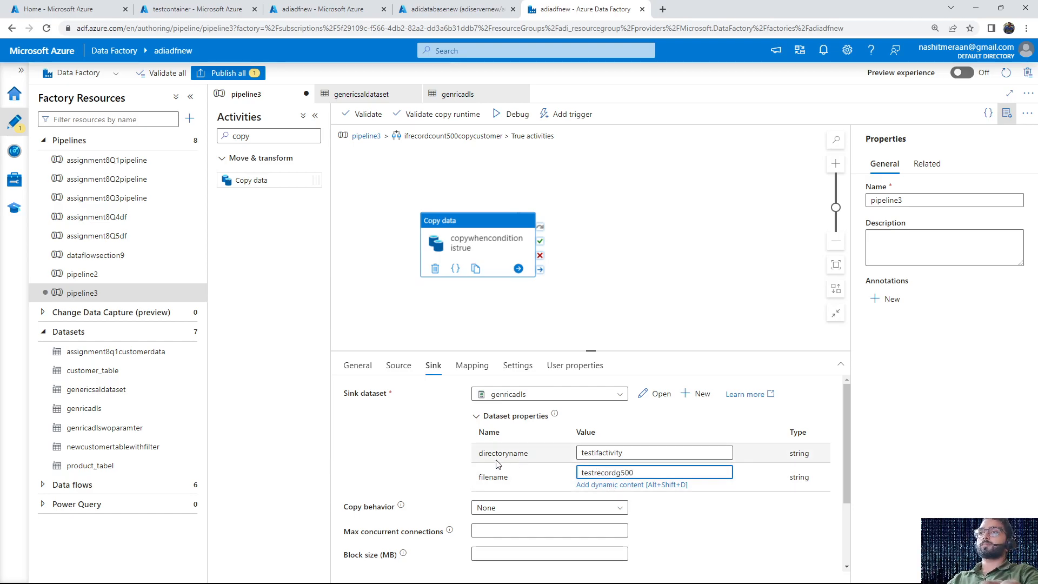
Return to the pipeline3 canvas and review the Lookup activity and the If Condition's greater() expression
click(366, 135)
click(499, 245)
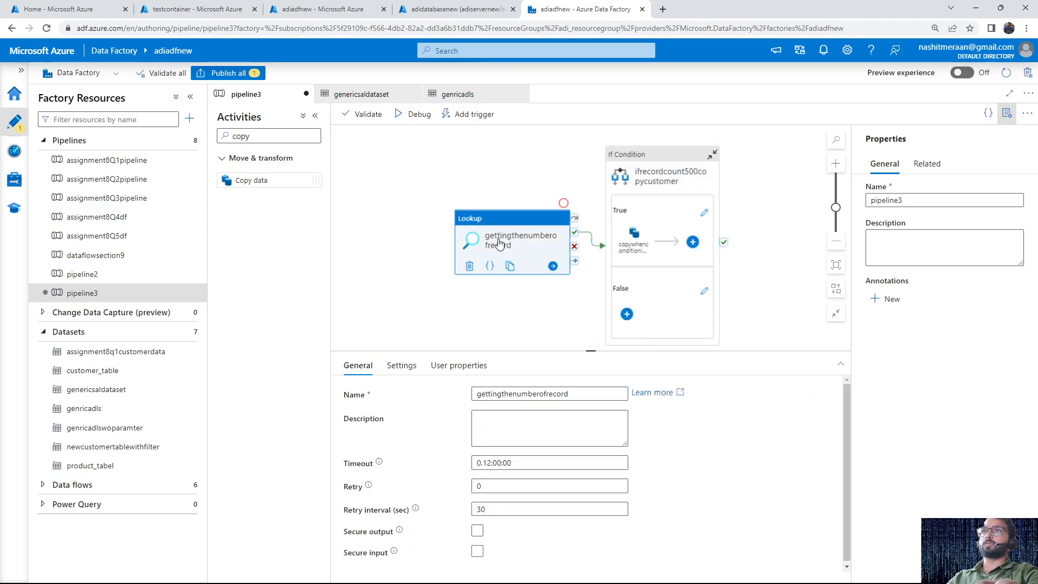
click(630, 215)
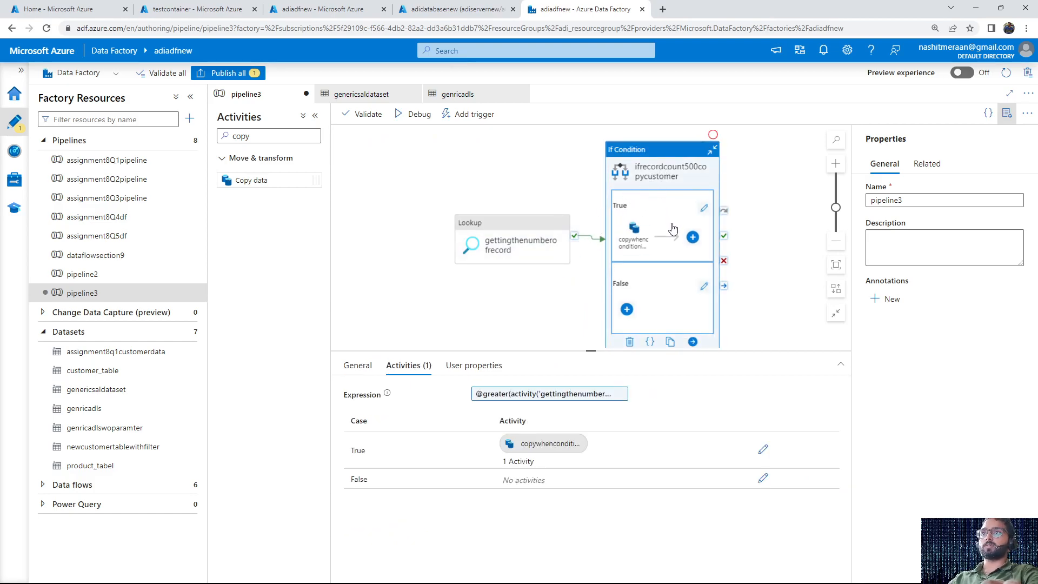
click(579, 401)
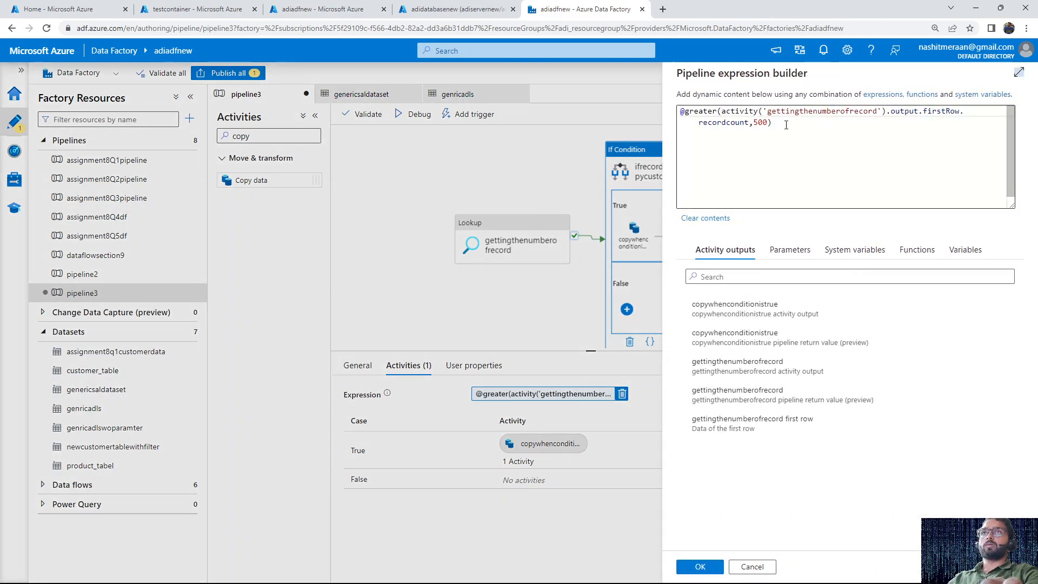
click(762, 123)
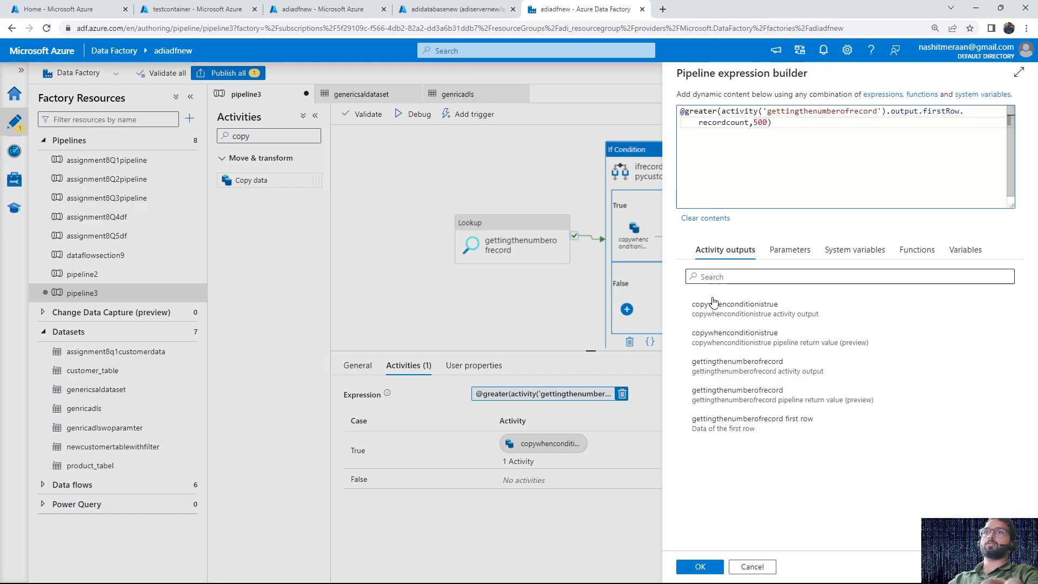
click(702, 568)
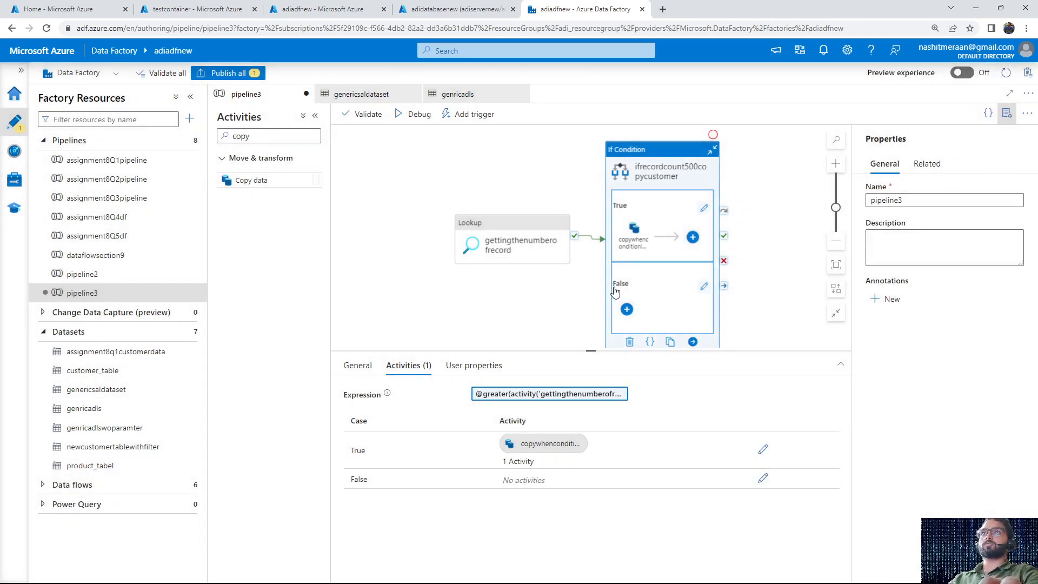
Review the source and sink settings of the copy activity in the If Condition's True case
click(543, 443)
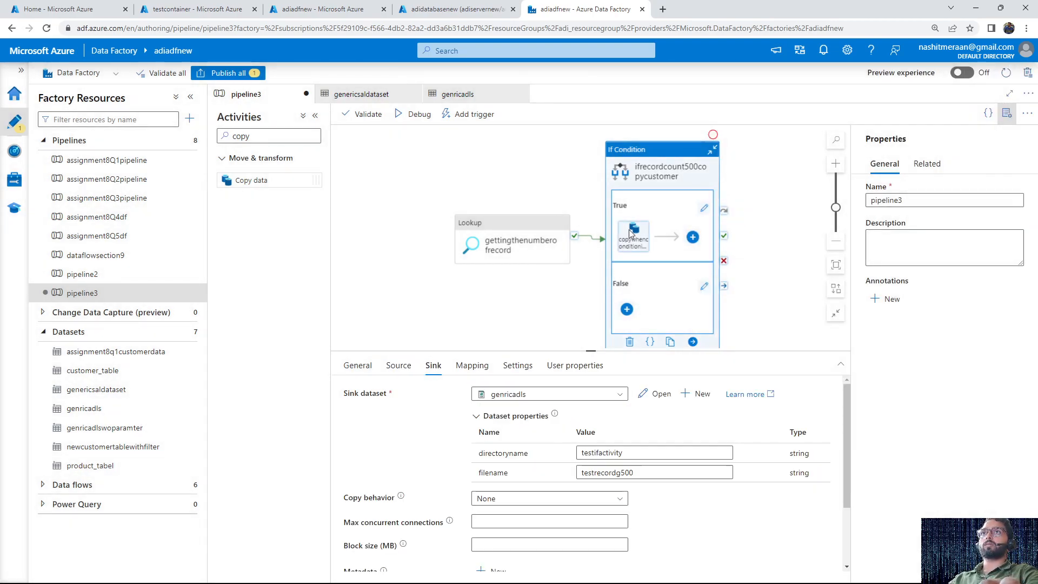
click(393, 366)
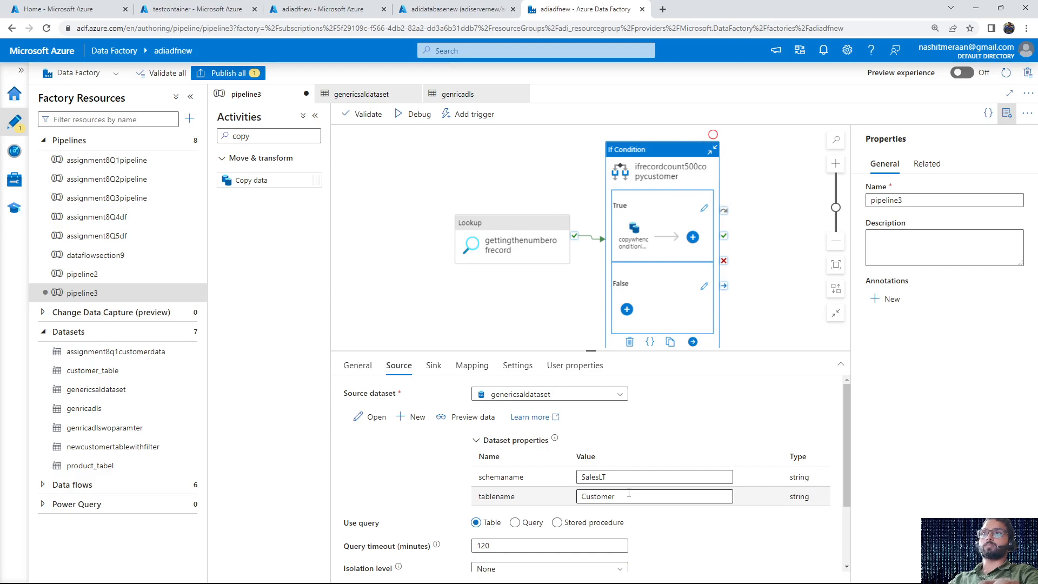
click(434, 365)
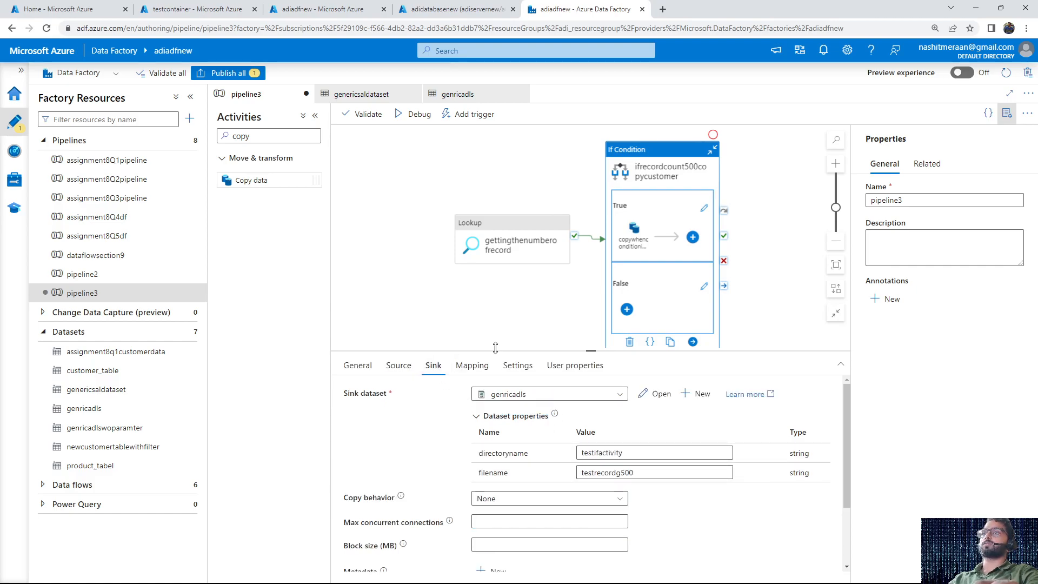
Debug pipeline3 and refresh the run output to check the status of its activities
click(554, 308)
click(410, 120)
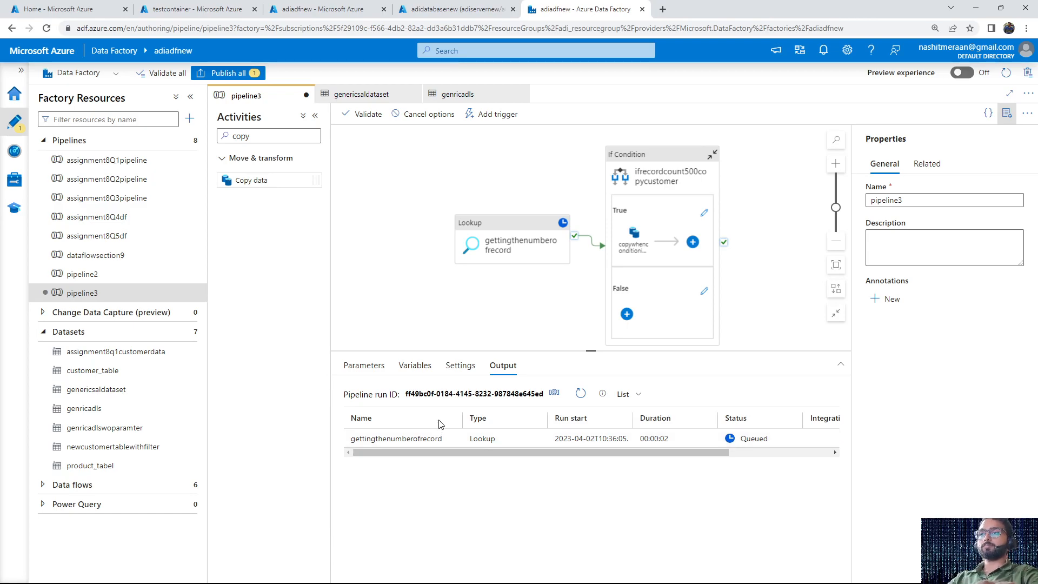
click(583, 394)
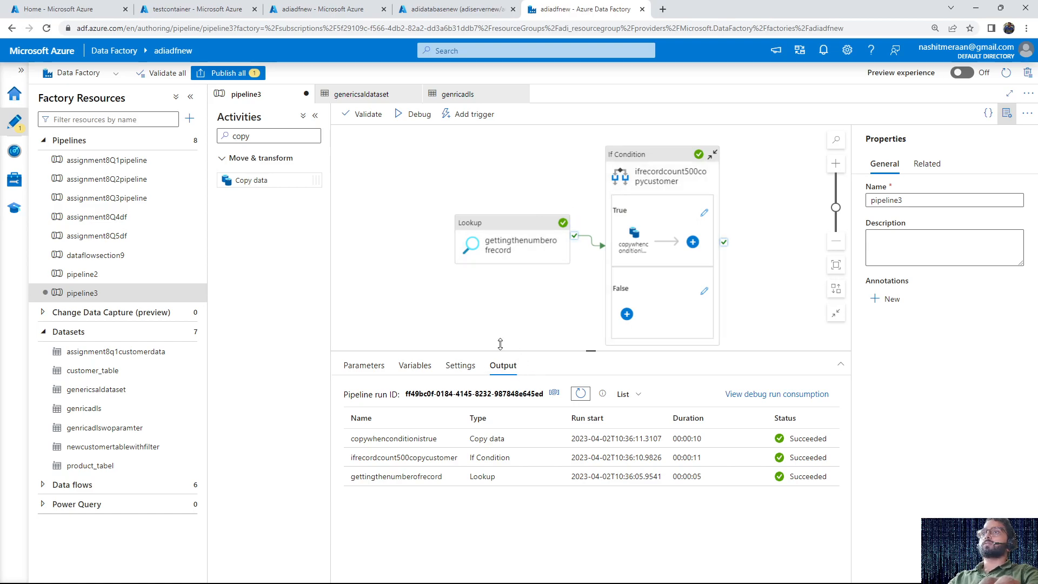
Switch to testcontainer in the Azure portal, filter its root by the prefix test, and open the testifactivity folder
click(198, 9)
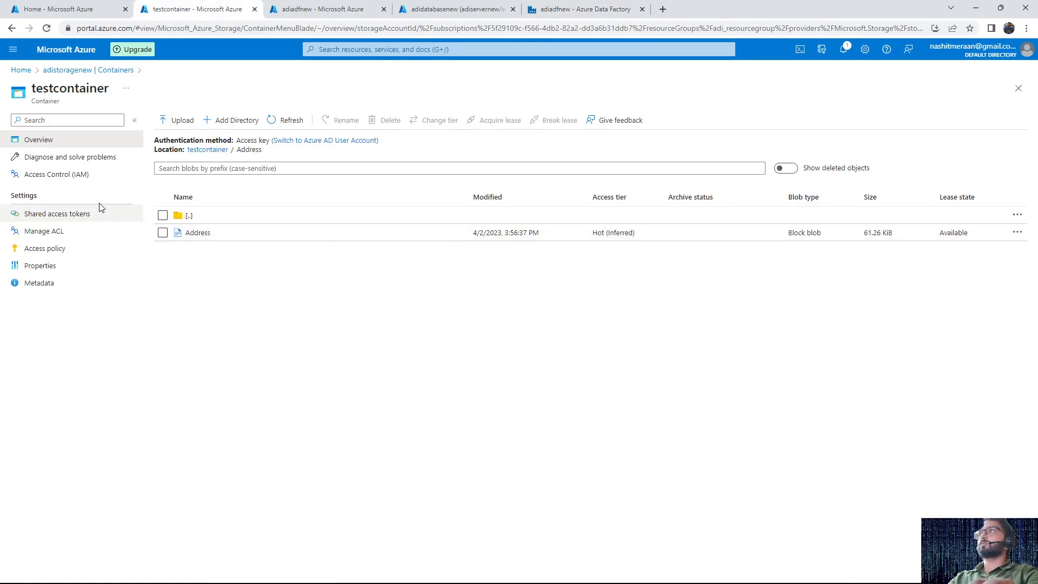
click(98, 71)
click(186, 226)
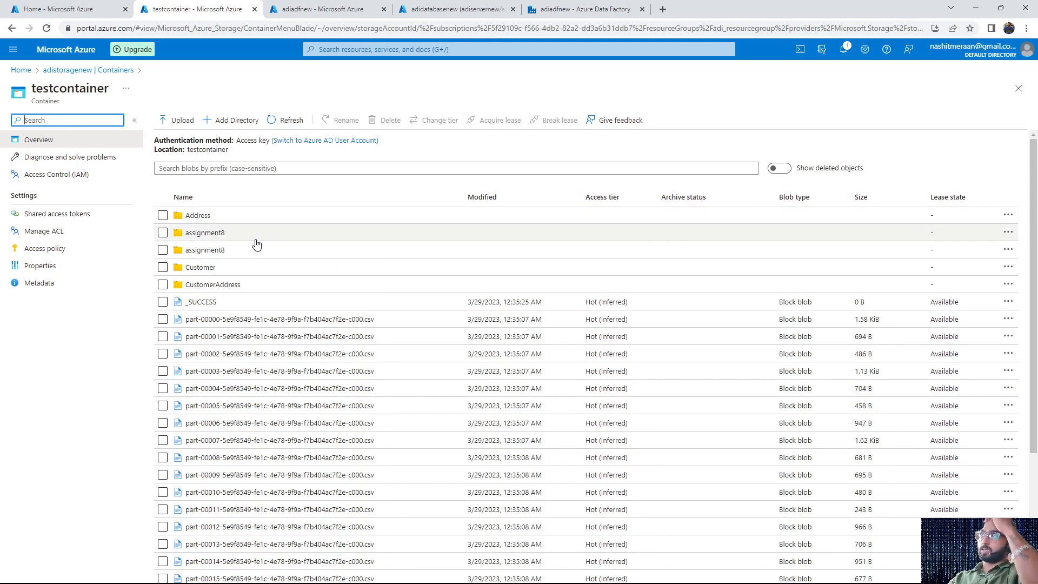
click(274, 164)
text(recordcount)
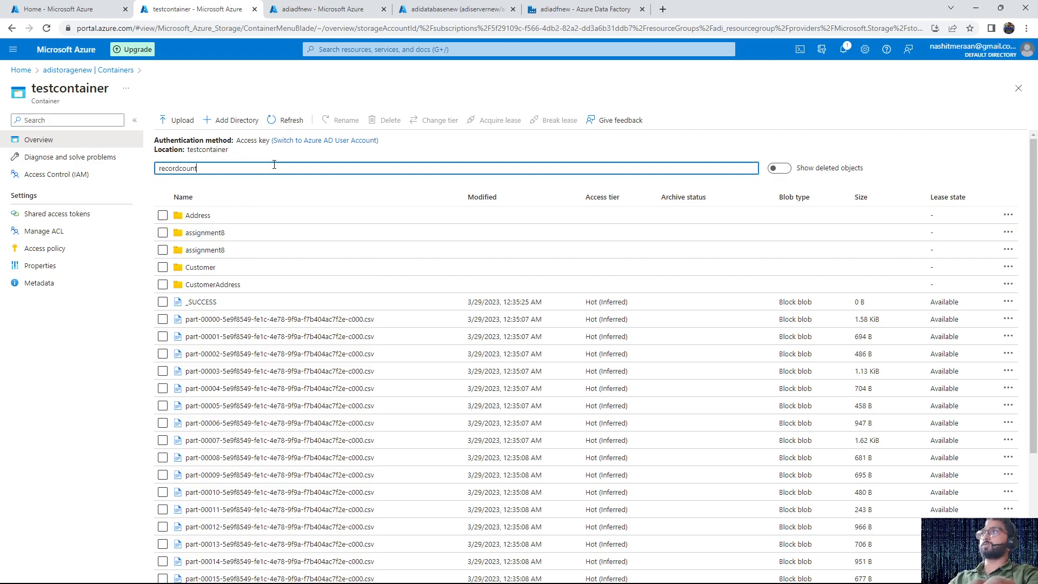
key(ctrl+a)
key(BackSpace)
text(t)
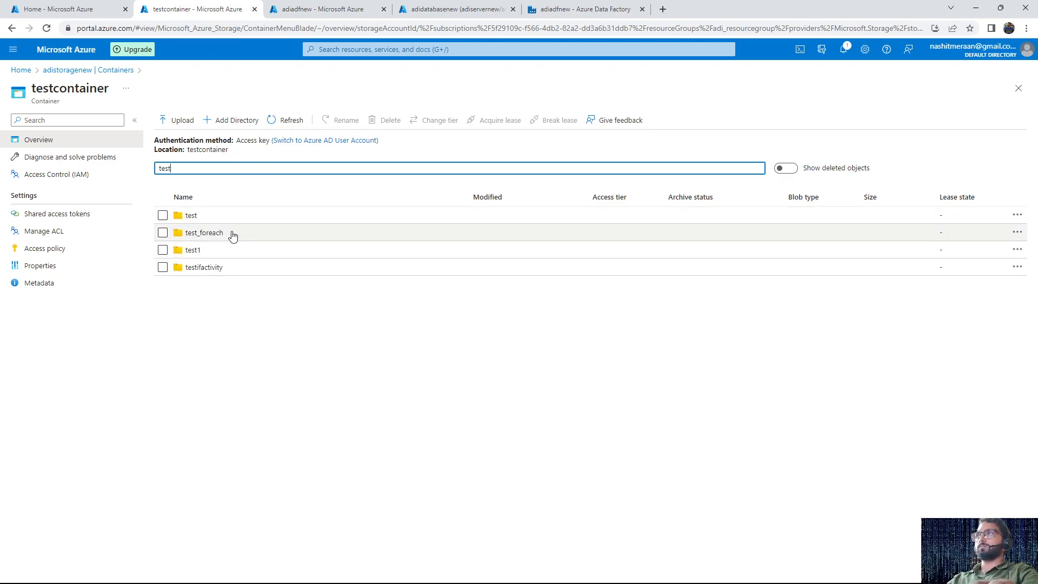
click(205, 270)
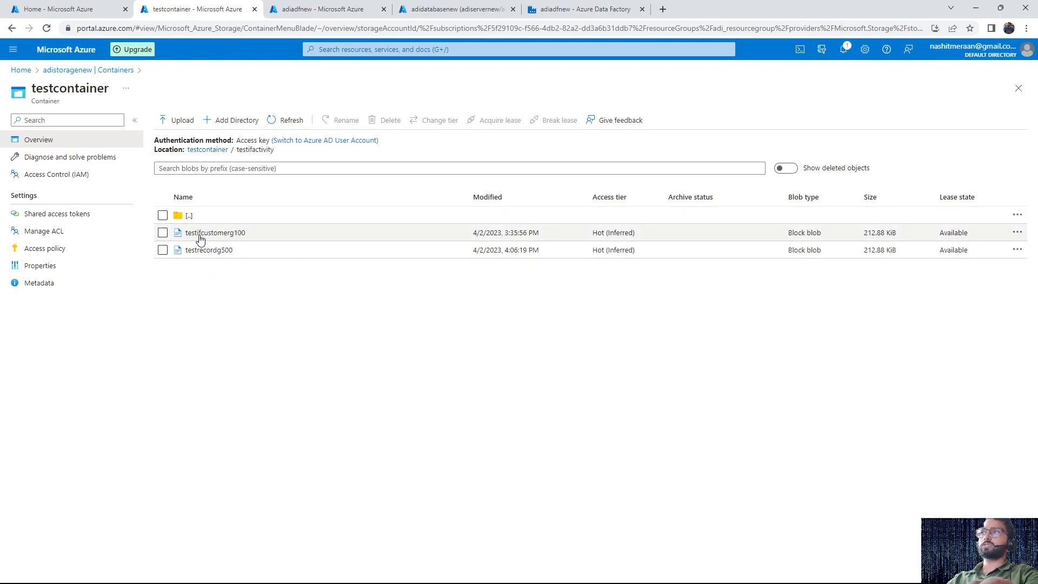
Open the testrecordg500 blob in the testifactivity folder and examine its copied contents
drag(292, 151, 235, 152)
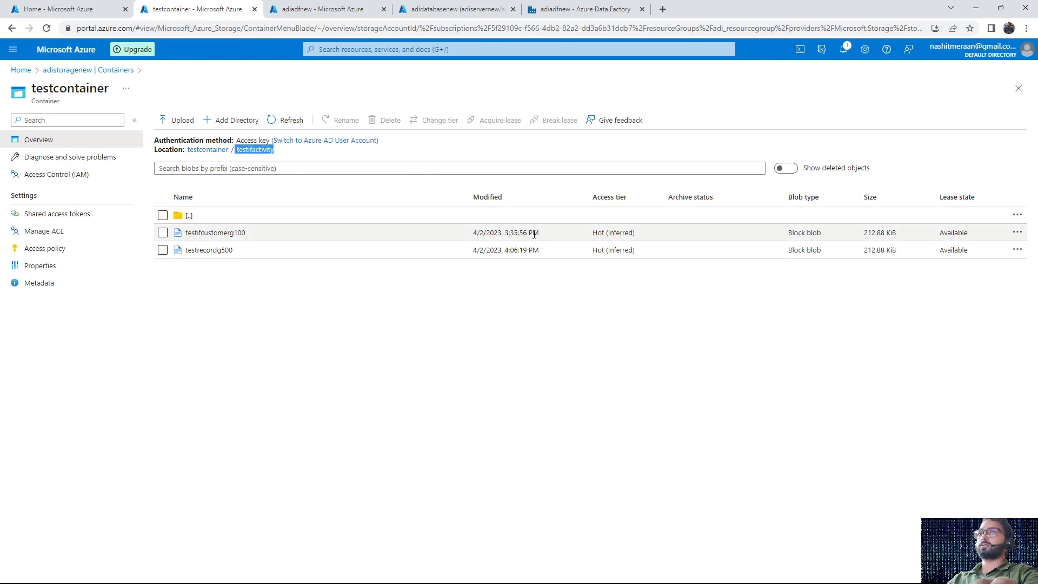
drag(234, 255, 186, 259)
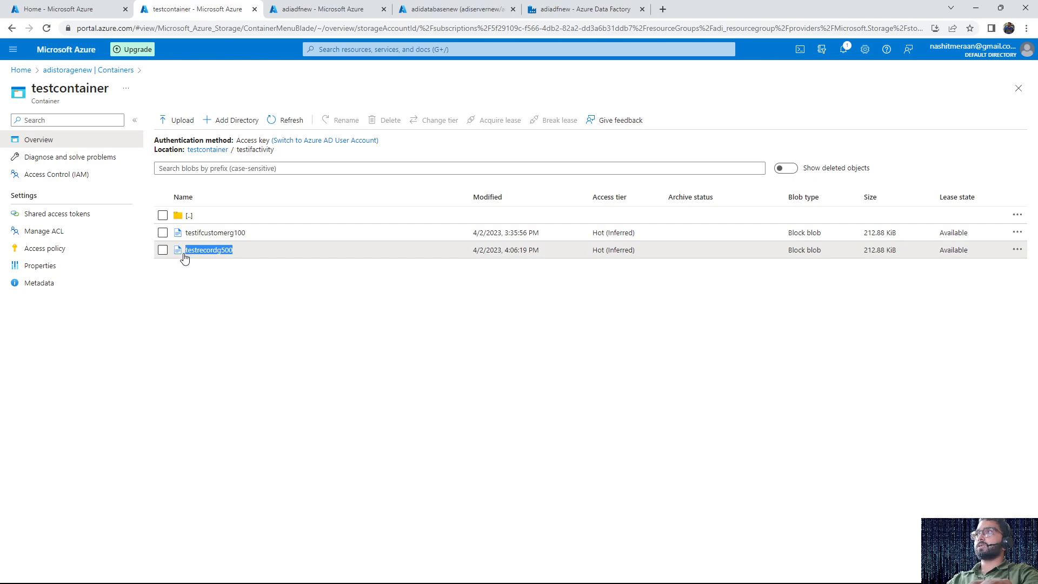
click(220, 255)
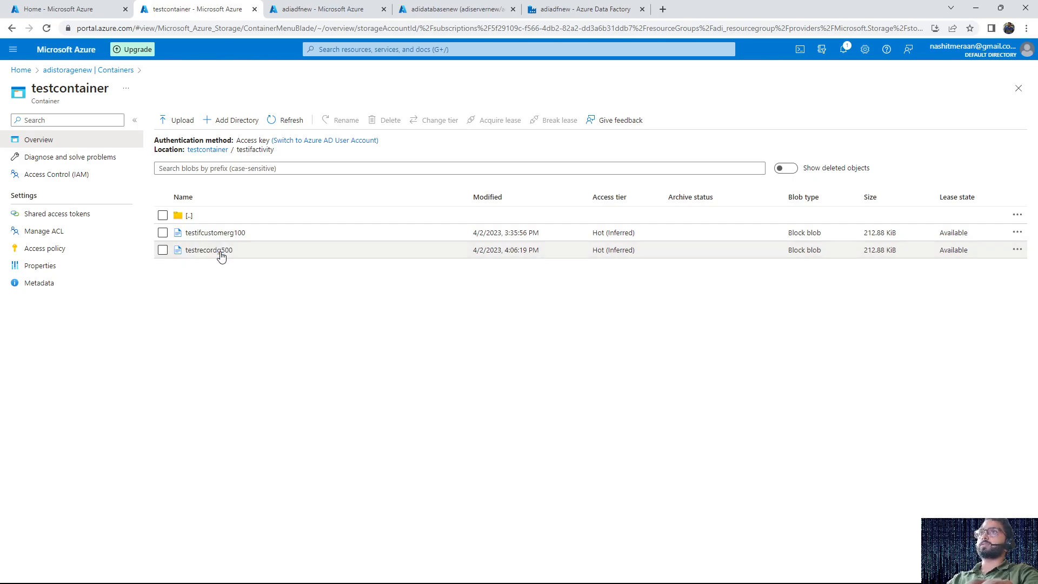
click(216, 254)
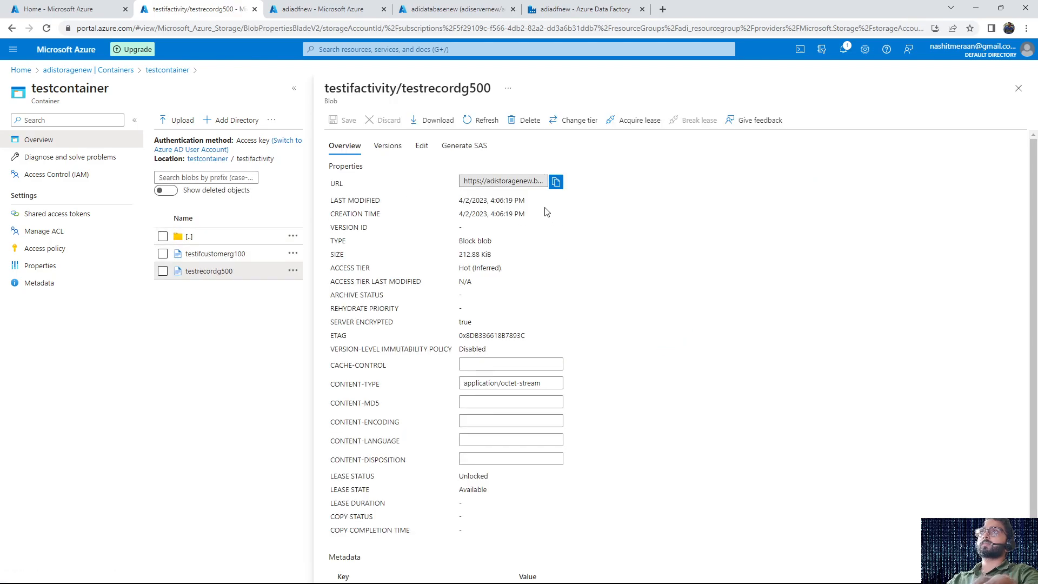
click(425, 148)
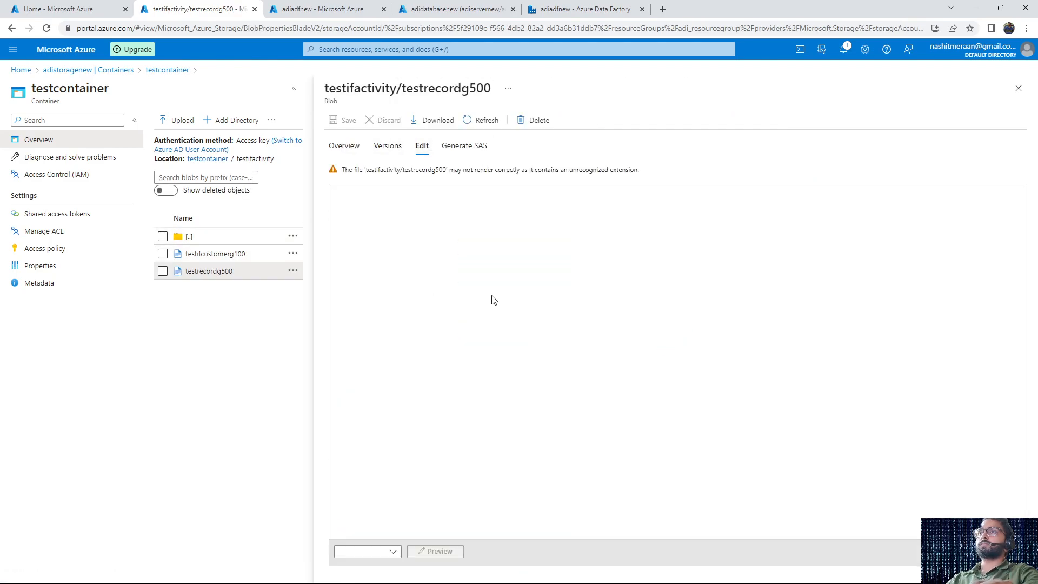
scroll(497, 275, down, 15)
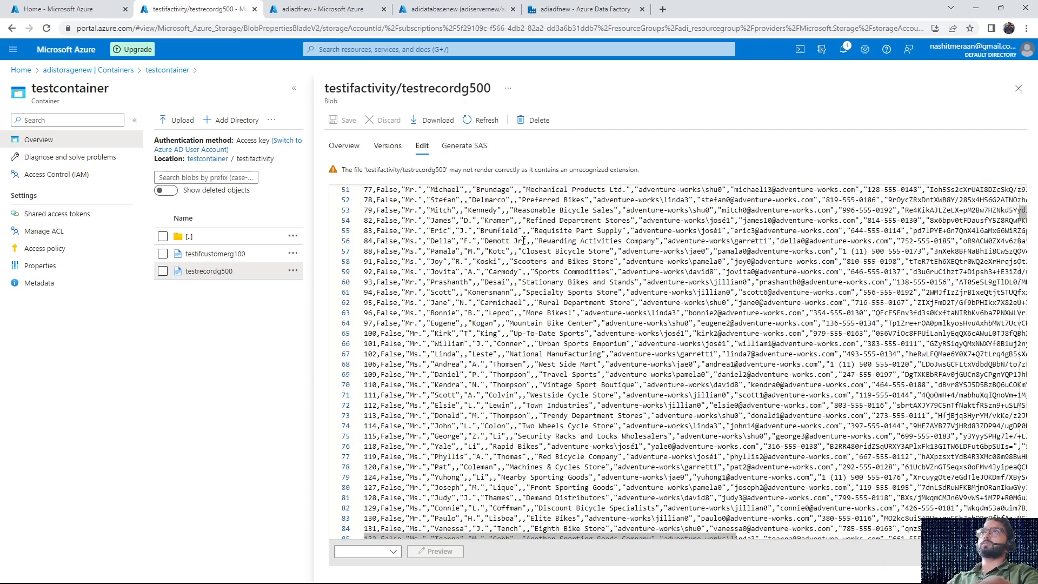
Switch back to Data Factory to review pipeline3's Lookup and If Condition activities, and show the desktop
click(536, 9)
click(511, 244)
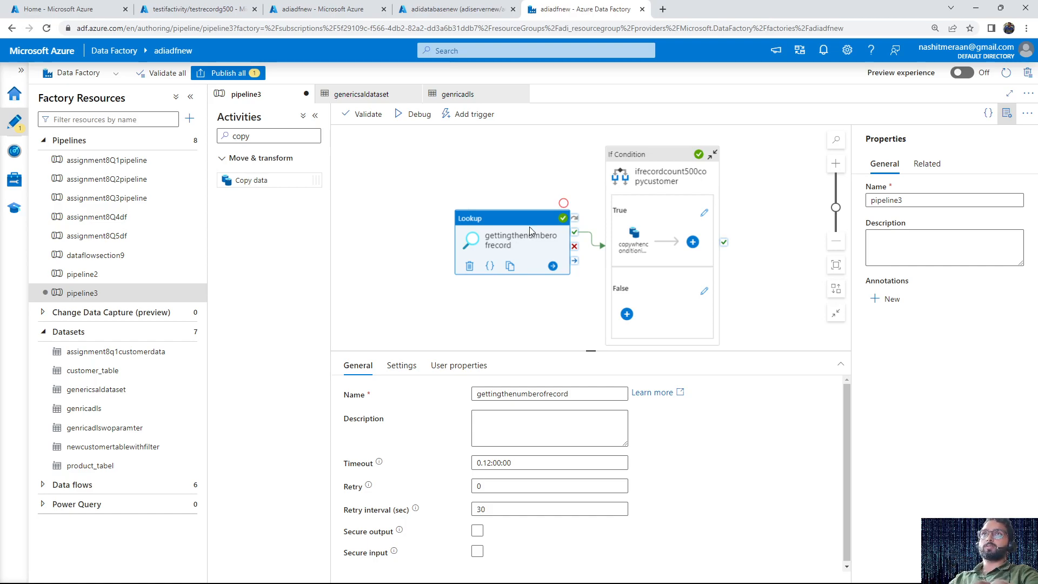
click(670, 184)
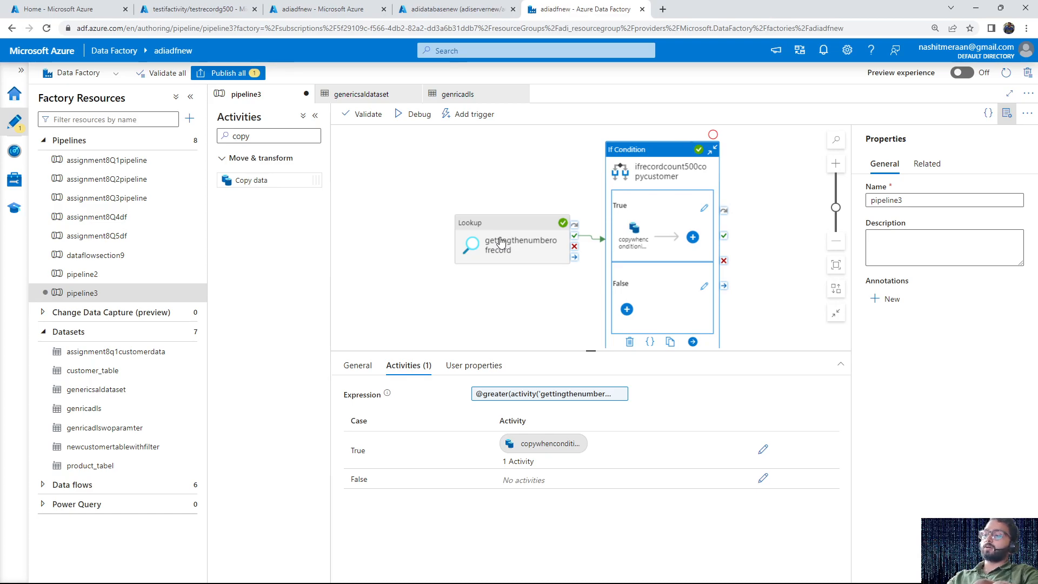
key(super+d)
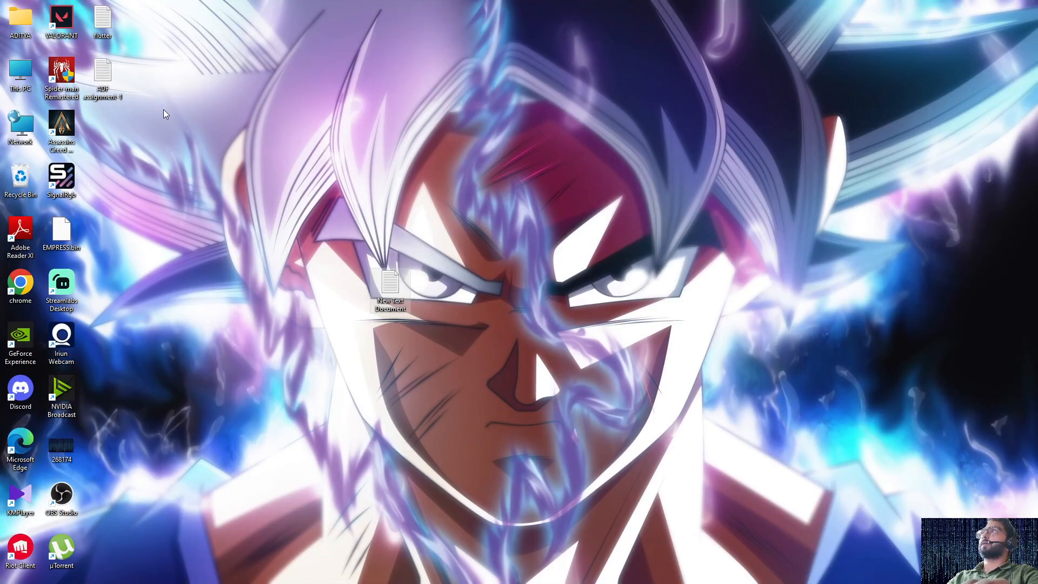
Open the ADF assignment-1 text file from the desktop, read through its five pipeline tasks, and minimize it
double_click(104, 81)
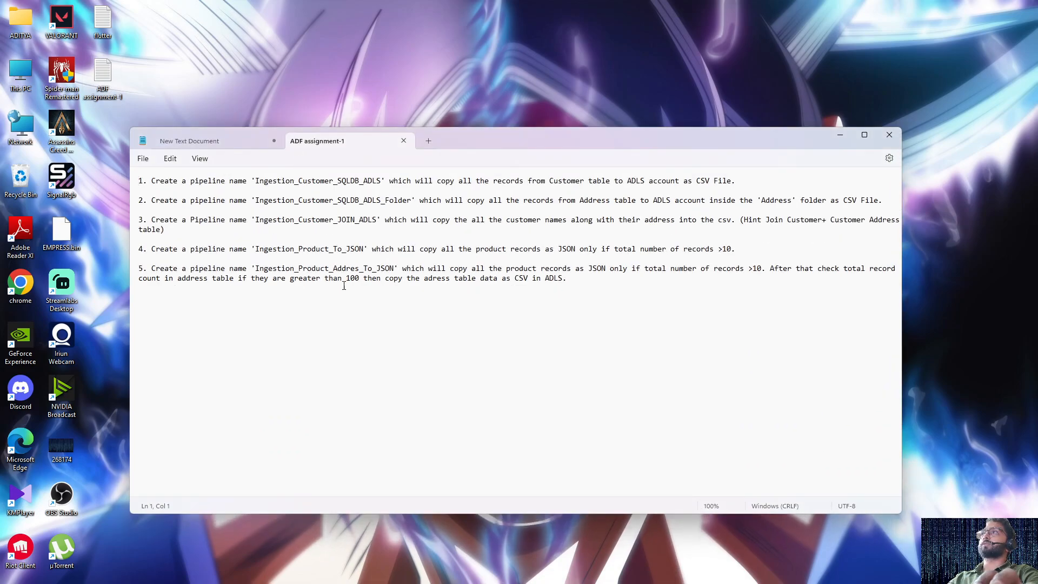
drag(584, 296, 158, 181)
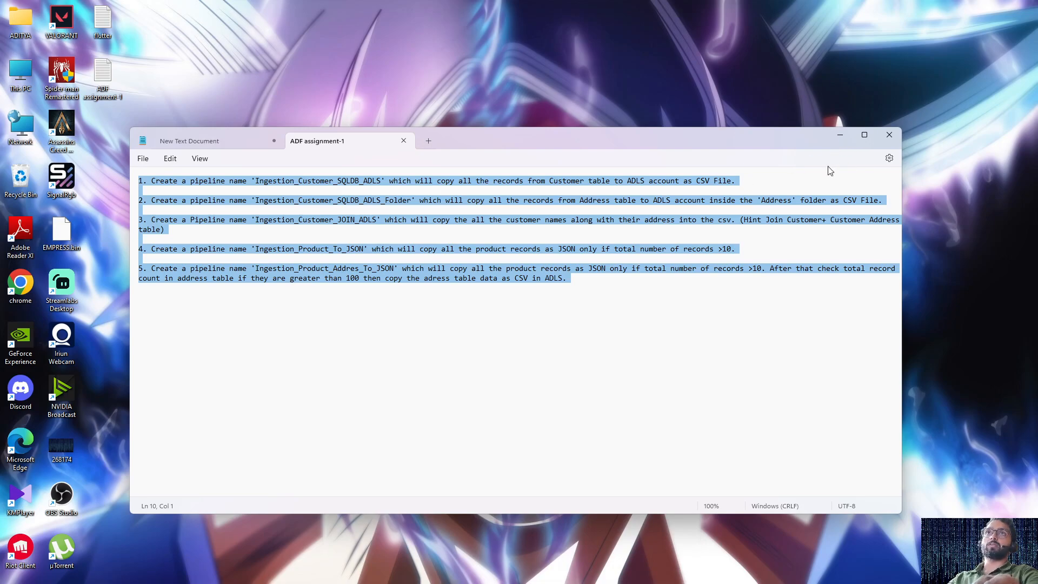
click(839, 135)
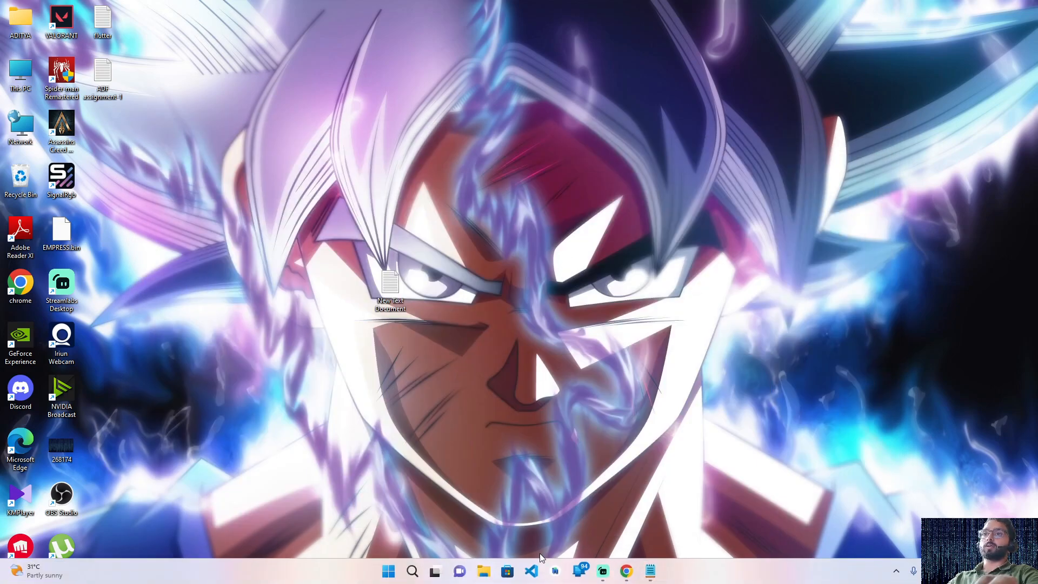
Switch back to Data Factory and enlarge the pipeline3 canvas to show the whole If Condition activity
click(627, 571)
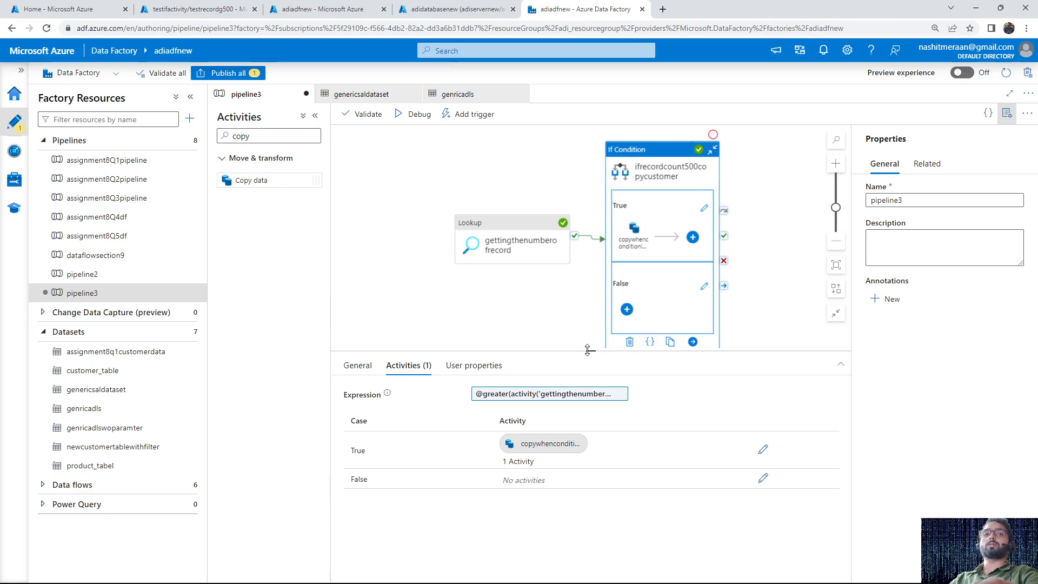
drag(589, 350, 579, 435)
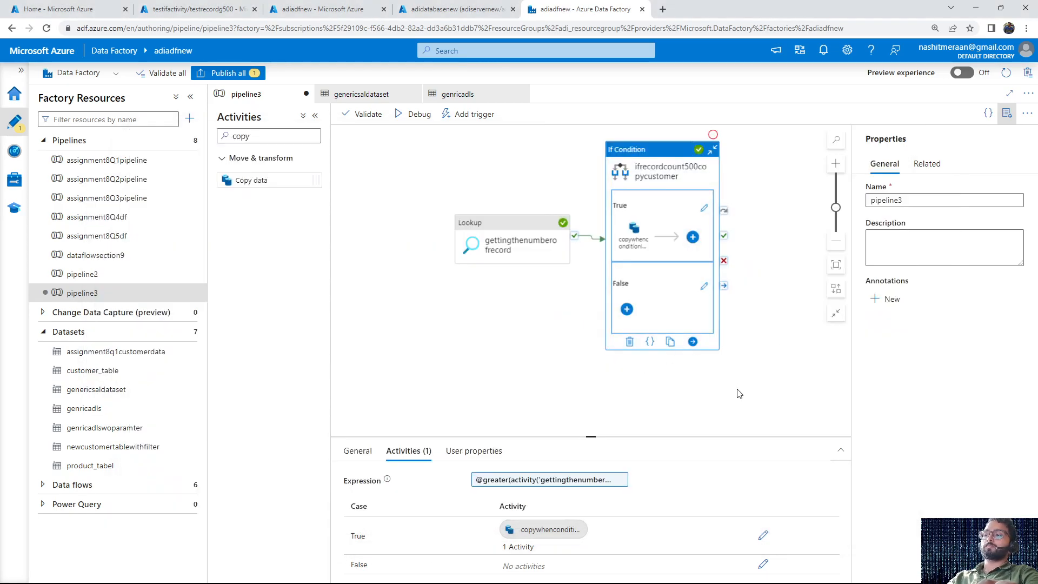
Close the Notepad documents, discarding the changes to New Text Document, and switch to Streamlabs Desktop
click(650, 571)
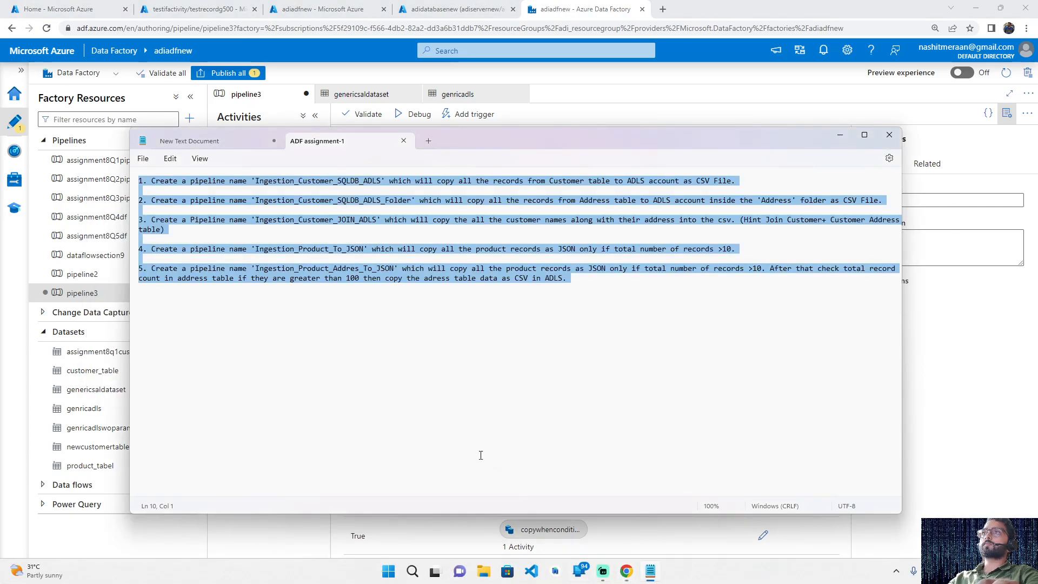
key(alt+Tab)
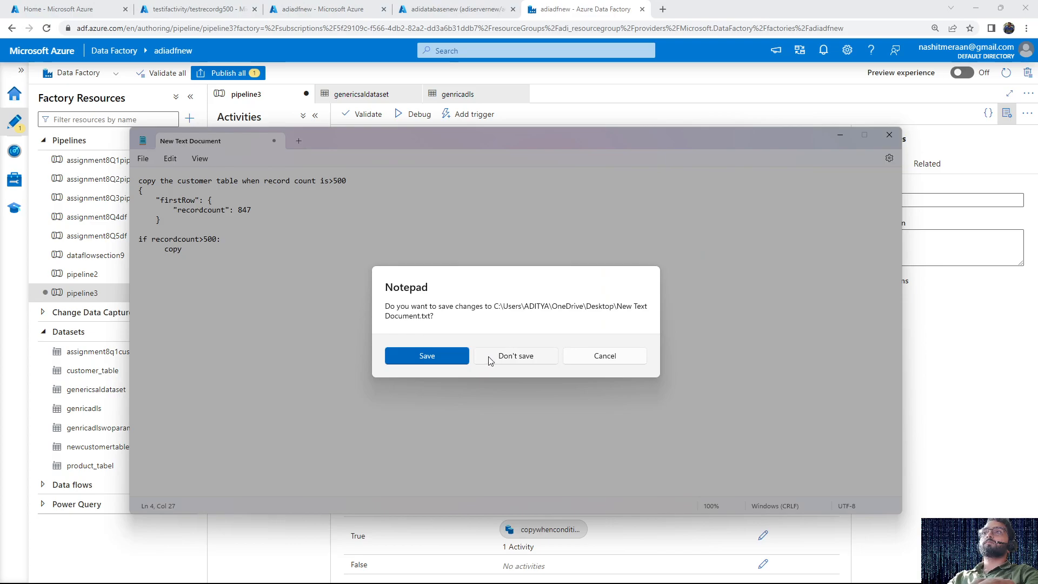
click(487, 359)
key(alt+Tab)
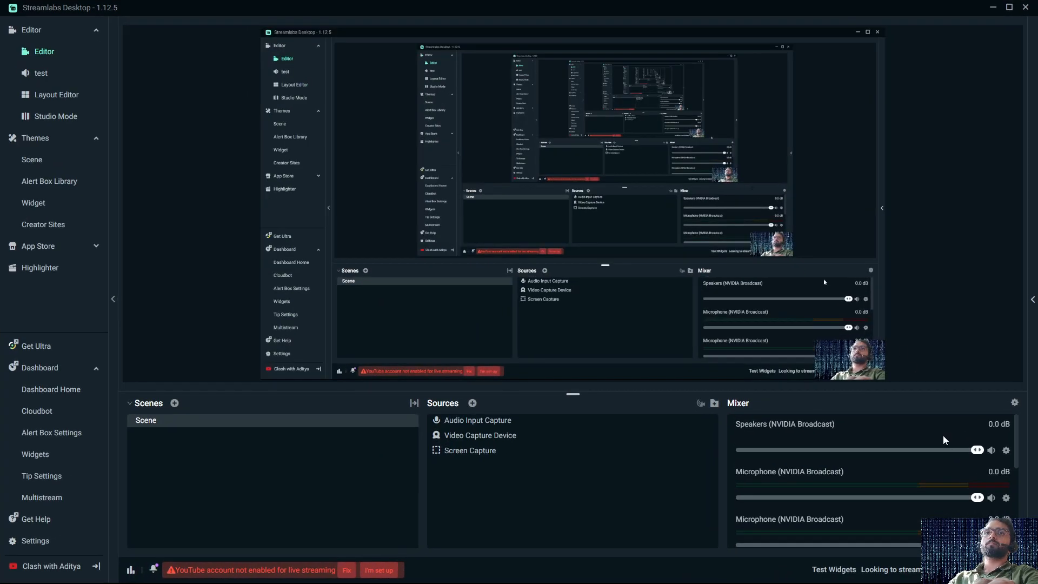